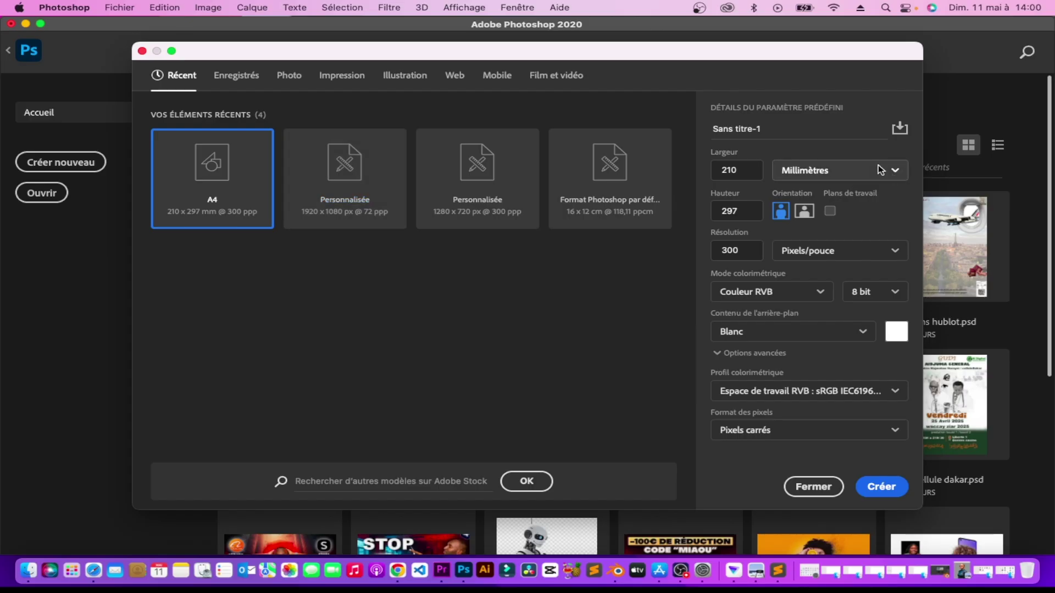
Create a new 8 × 10 inch document at 300 pixels per inch.
left_click(883, 170)
left_click(867, 228)
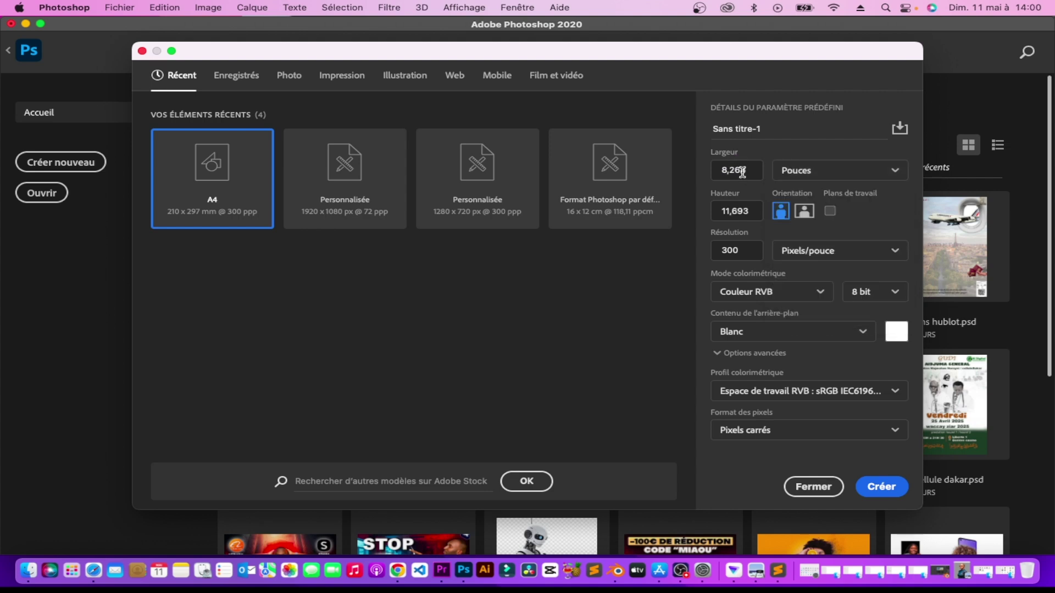
double_click(755, 167)
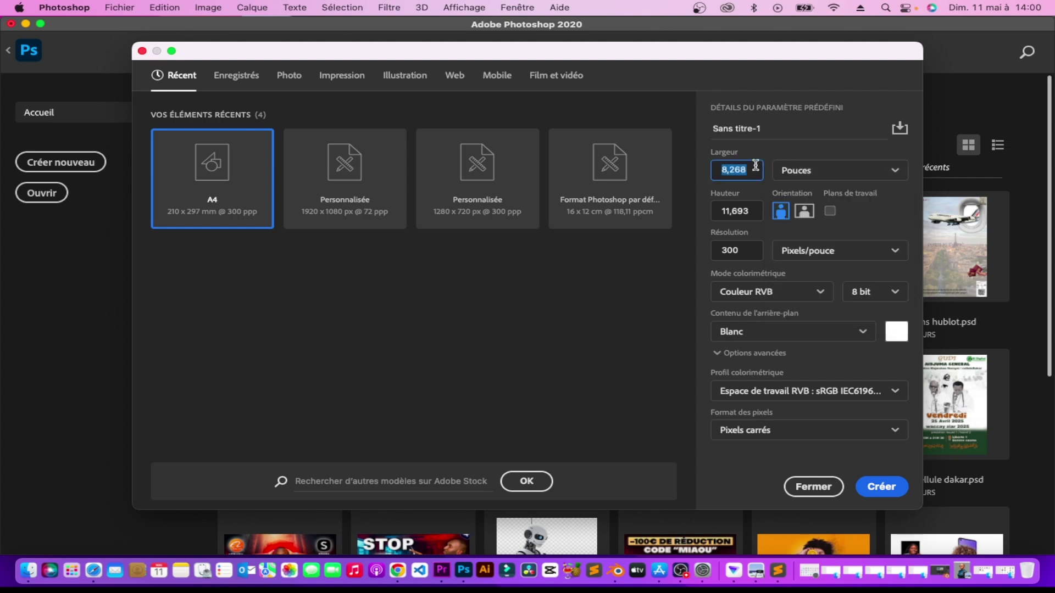
type("8")
key("Tab")
type("10")
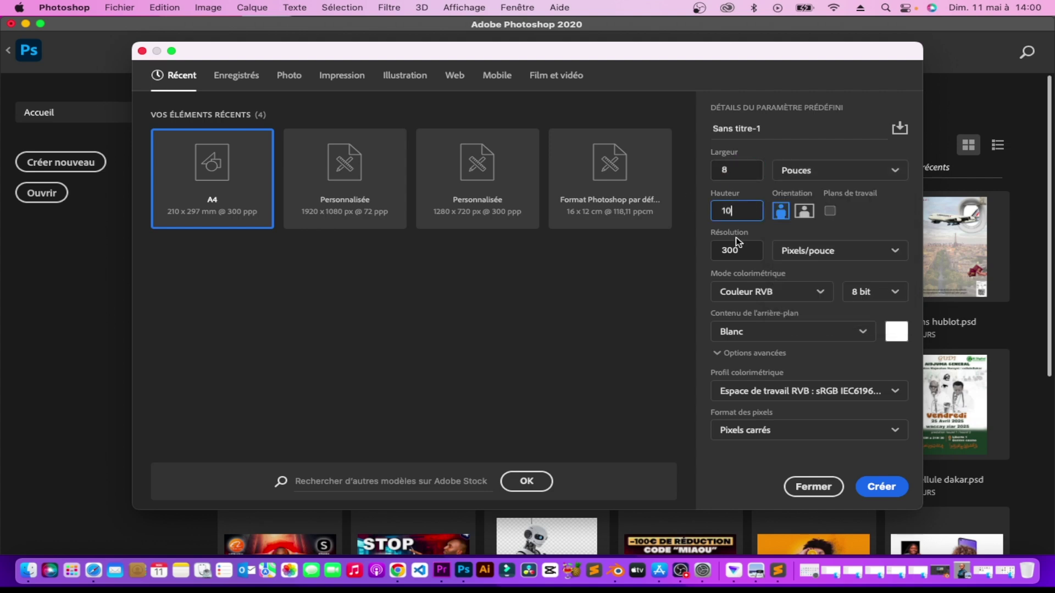
left_click(873, 489)
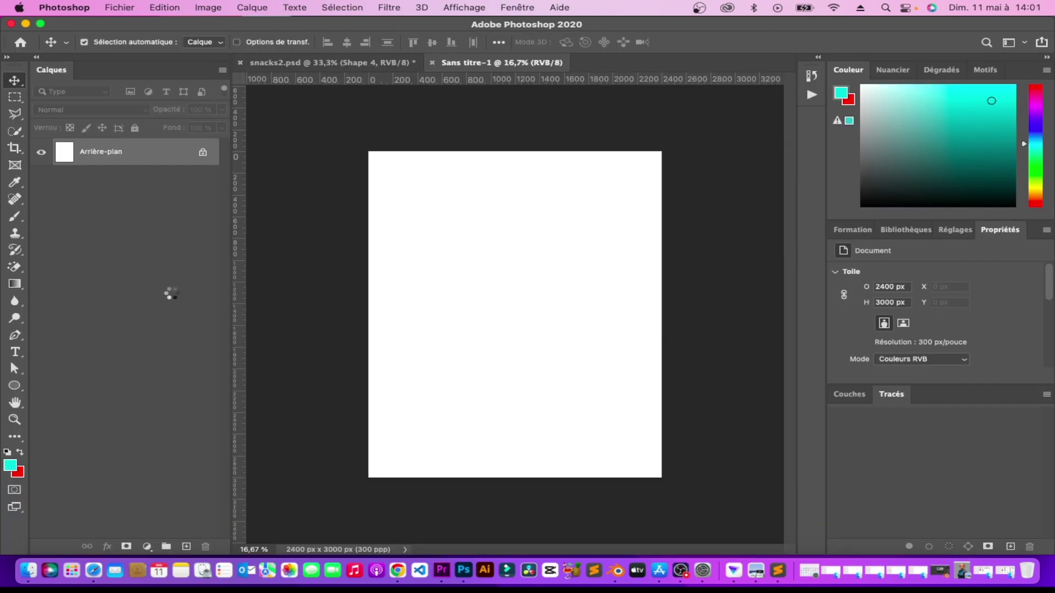
left_click(10, 466)
key("Return")
left_click(29, 570)
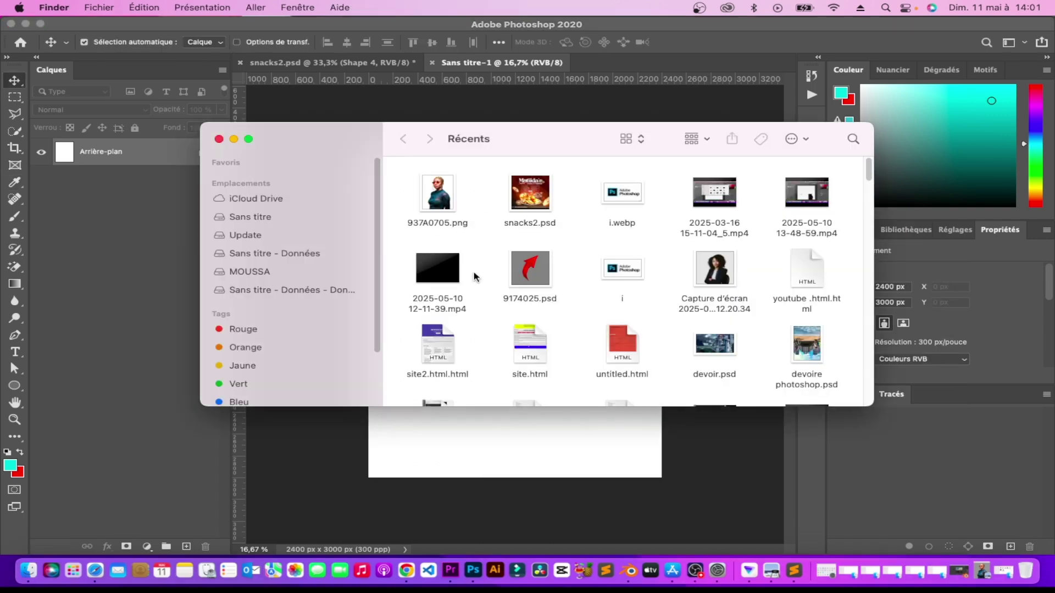
left_click(234, 140)
left_click(29, 571)
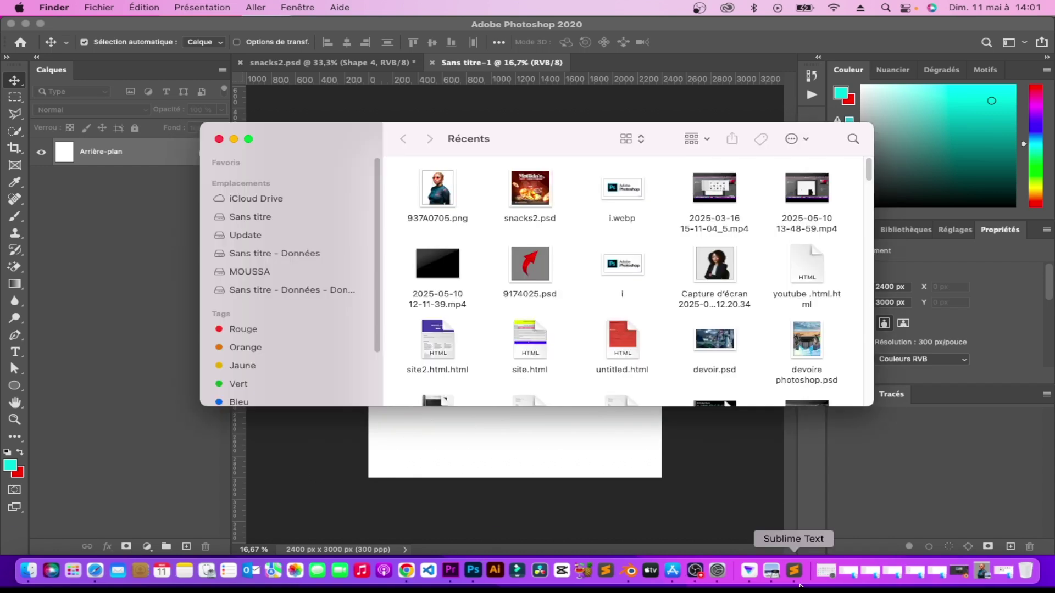
left_click(904, 574)
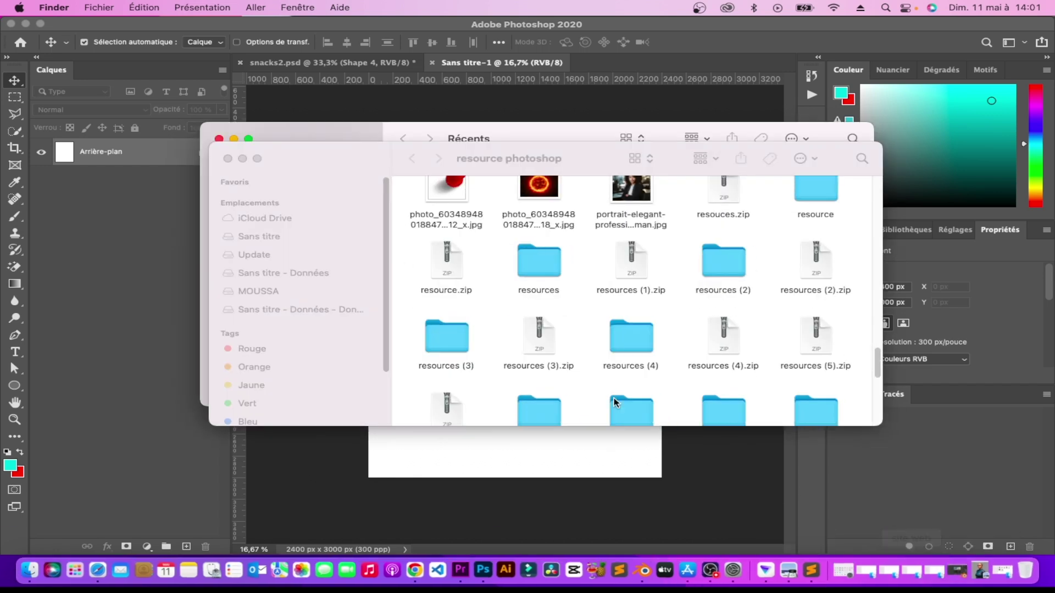
scroll(597, 324, "down", 1)
scroll(599, 326, "down", 2)
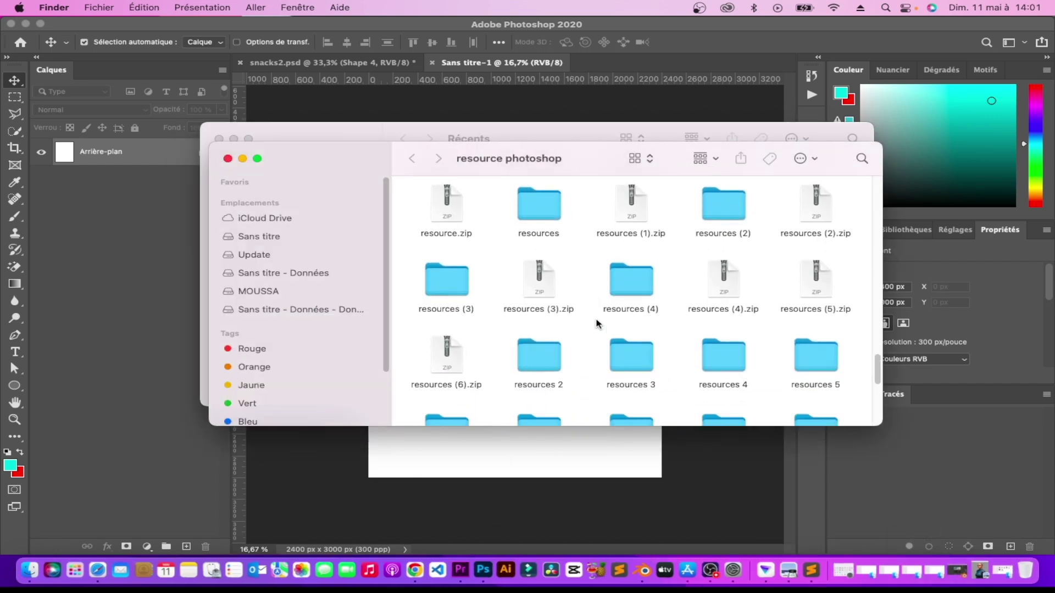
scroll(604, 332, "down", 2)
left_click(617, 344)
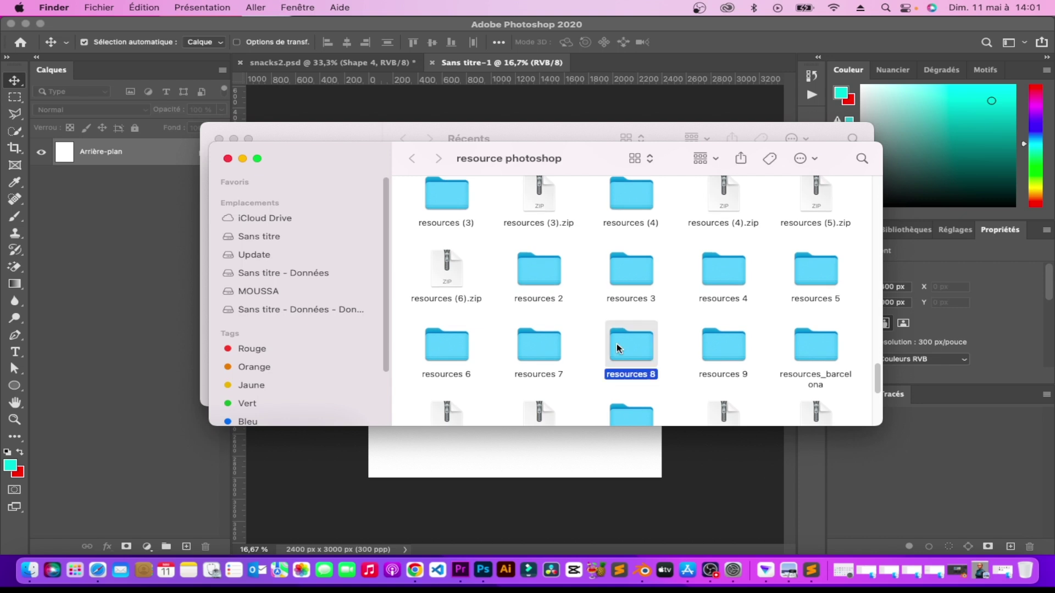
key("super+o")
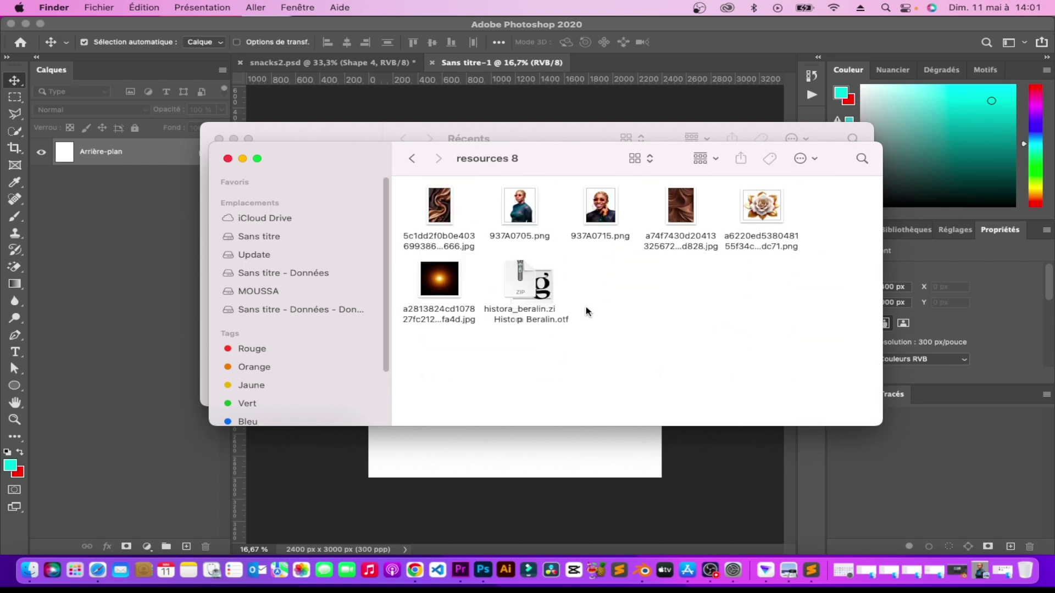
mouse_move(449, 210)
left_mouse_down()
mouse_move(471, 471)
mouse_move(471, 462)
left_mouse_up()
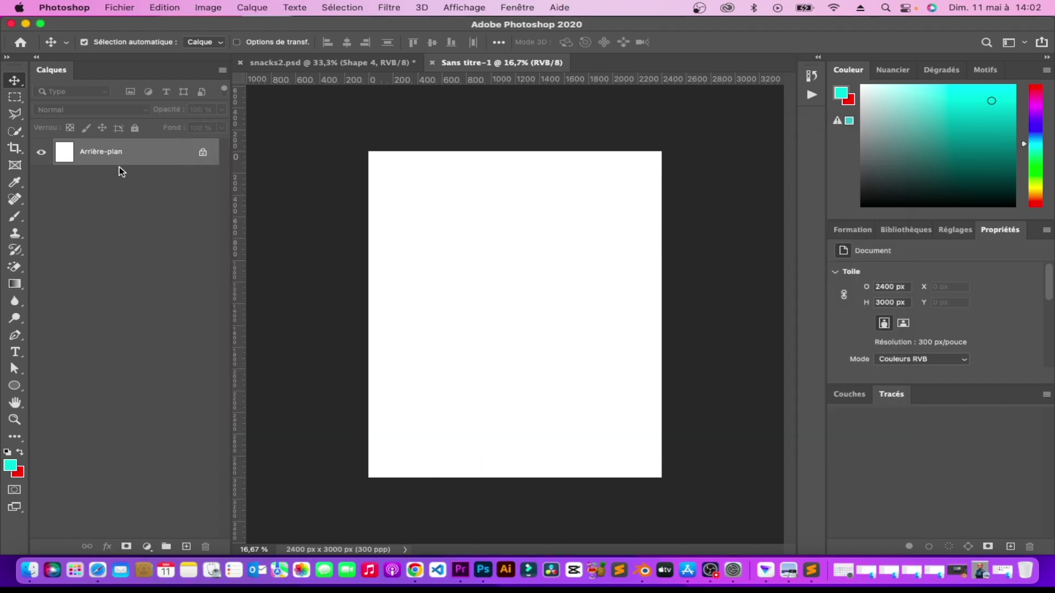
Place the brown silk image and stretch it to fill the canvas width.
left_click(29, 571)
left_click_drag(448, 203, 471, 368)
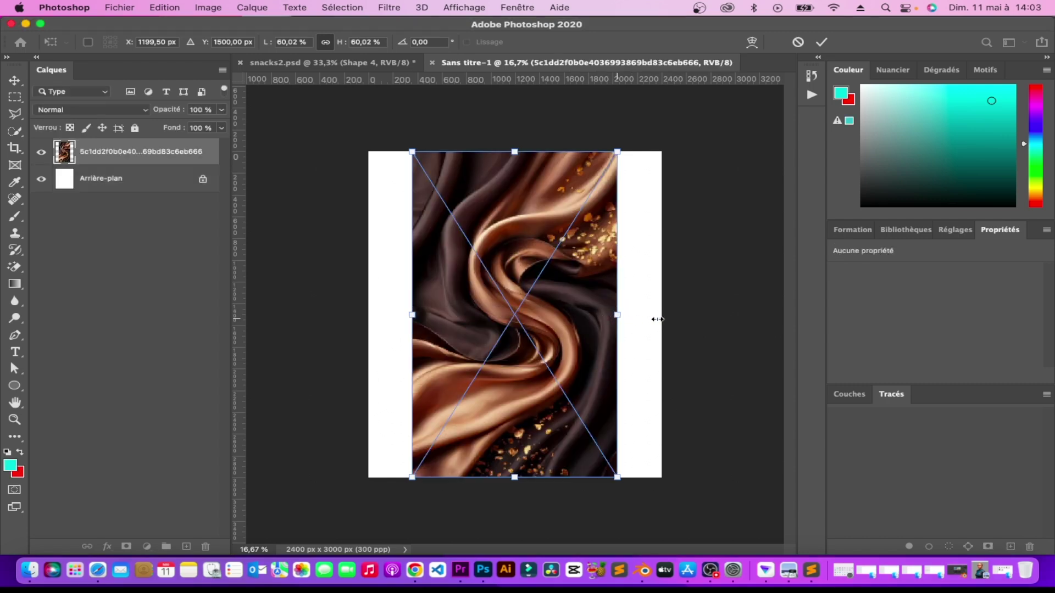
left_click_drag(657, 319, 661, 314)
left_click_drag(402, 316, 369, 316)
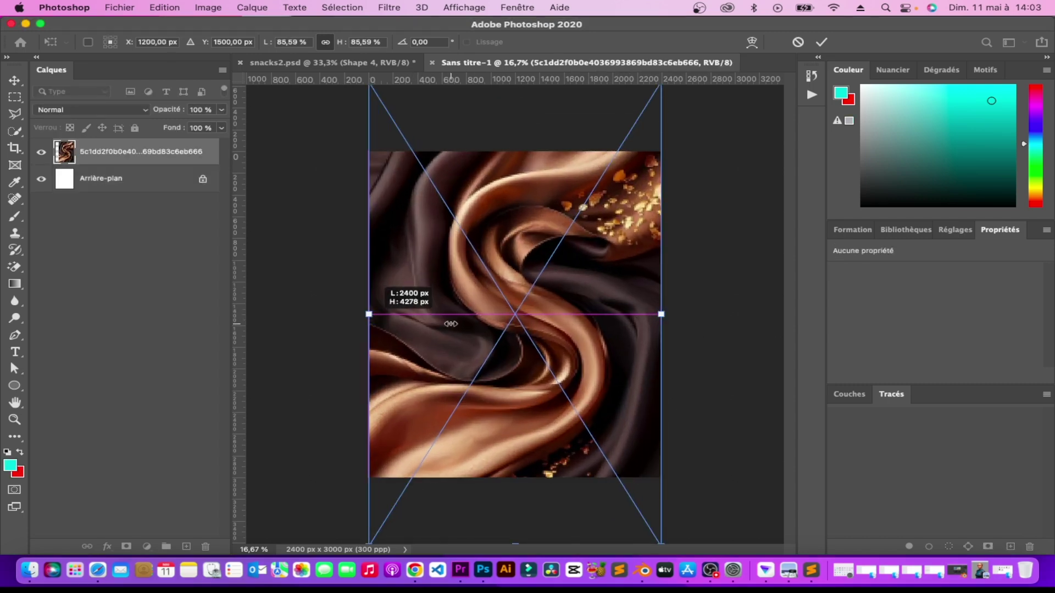
key("Return")
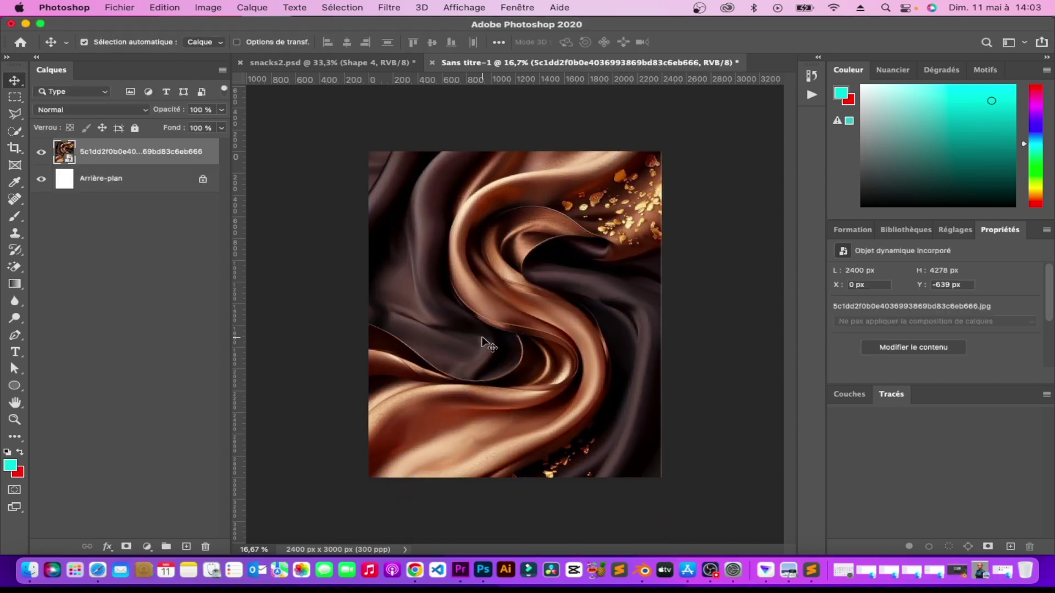
Apply a Gaussian blur with radius 7 to the silk layer.
scroll(483, 335, "up", 3)
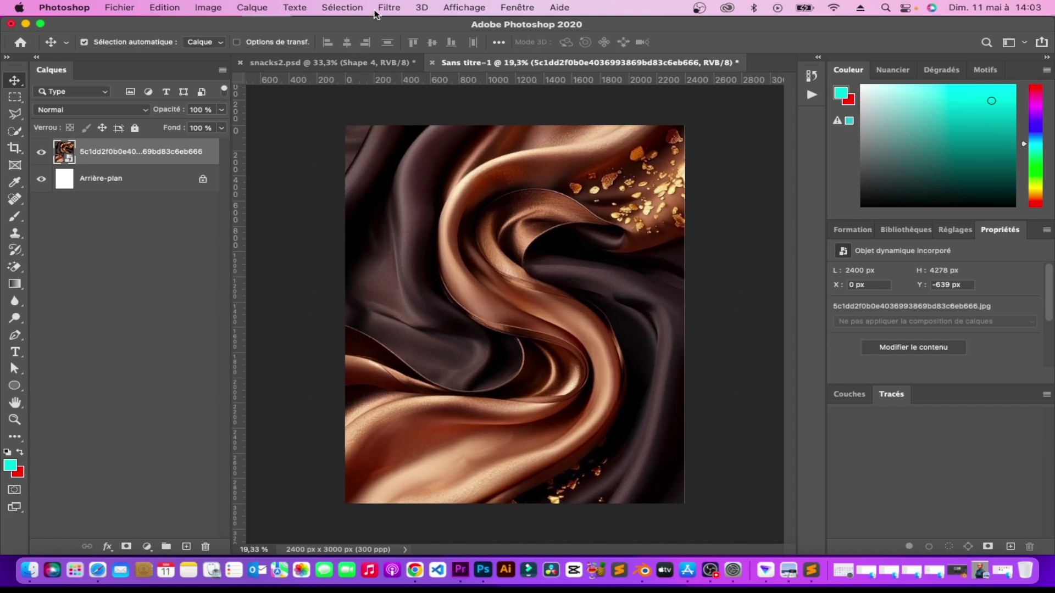
left_click(389, 7)
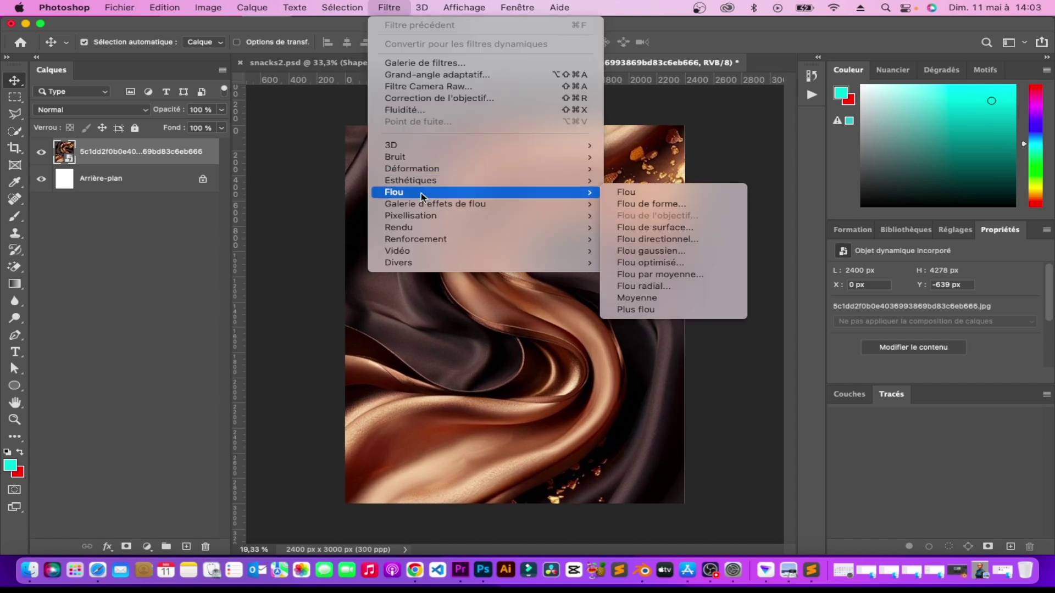
left_click(641, 242)
left_click_drag(665, 316, 680, 319)
left_click(802, 147)
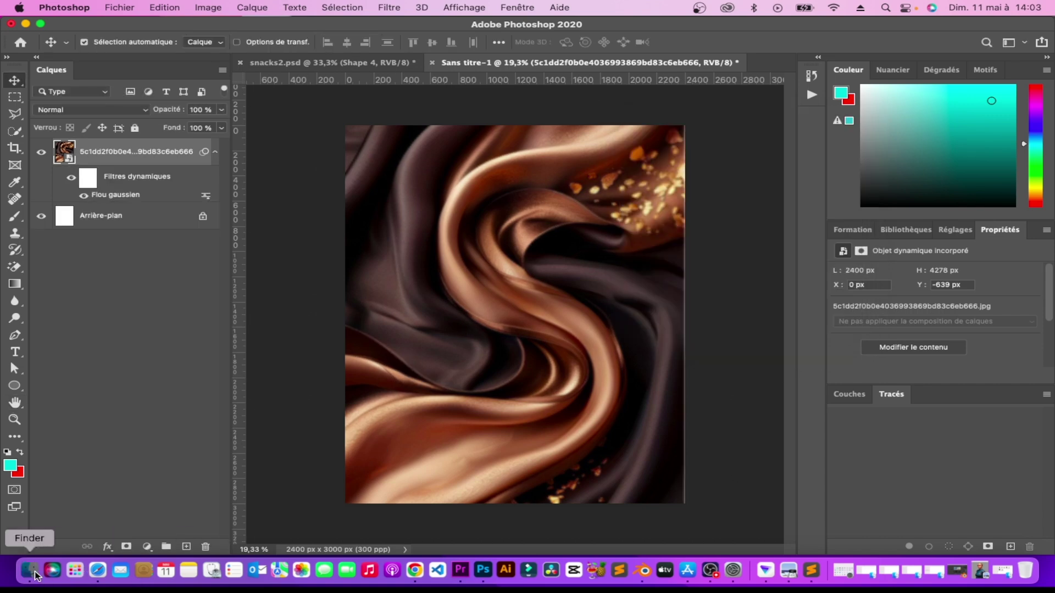
Drag the chocolate wave image from the folder onto the canvas.
left_click(31, 571)
left_click_drag(683, 207, 541, 449)
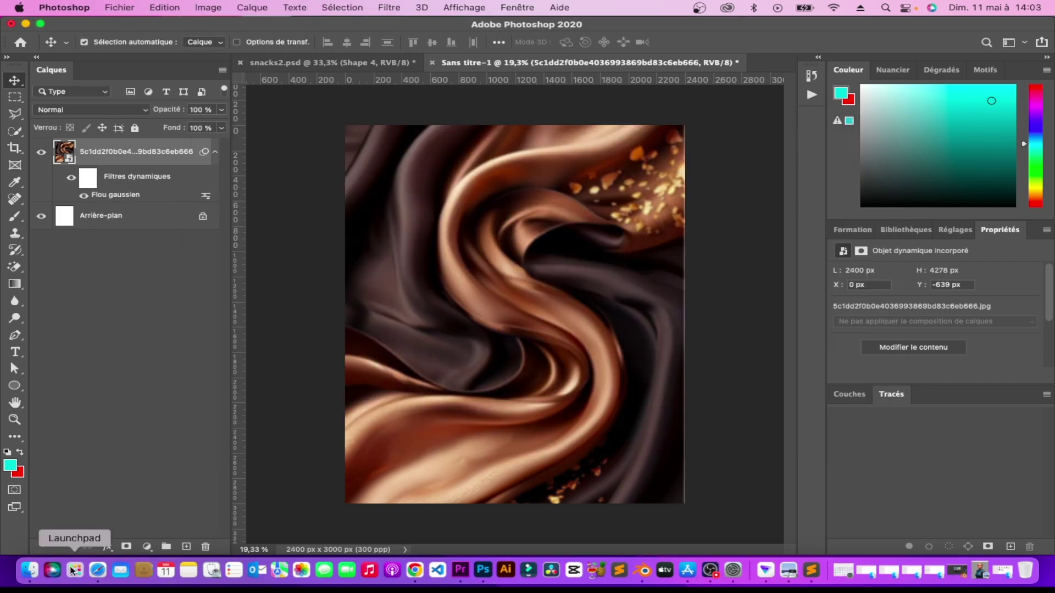
left_click(30, 572)
left_click_drag(690, 207, 542, 347)
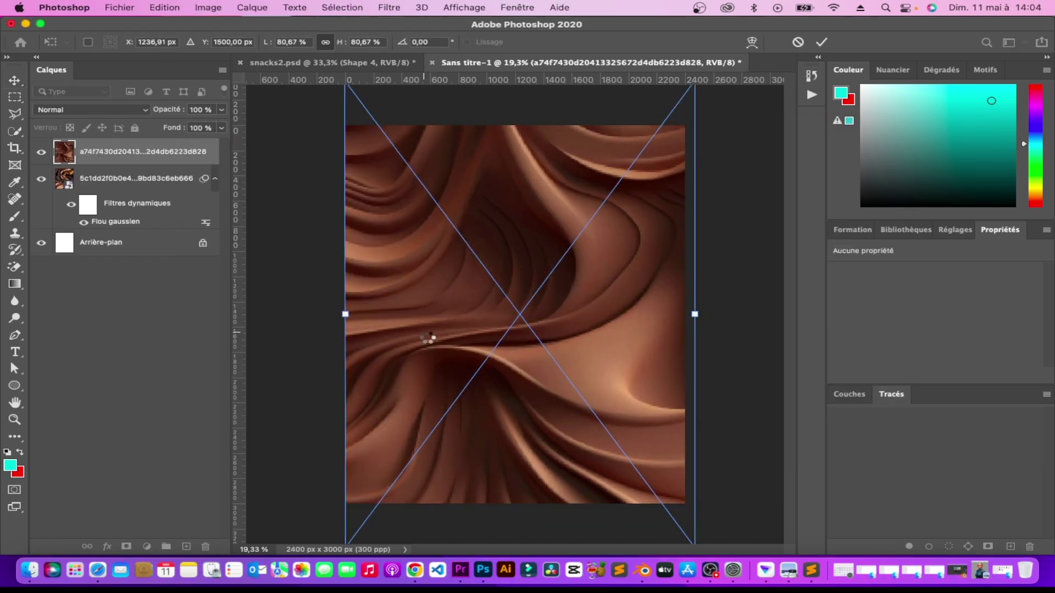
Confirm the chocolate wave placement and set its blend mode to Éclaircir.
key("Return")
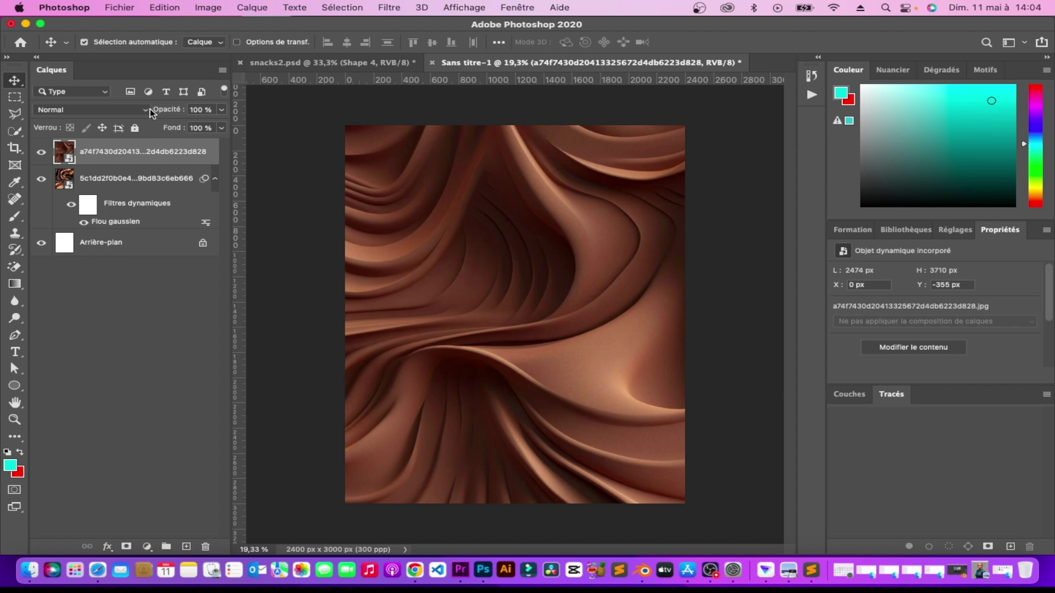
left_click(148, 109)
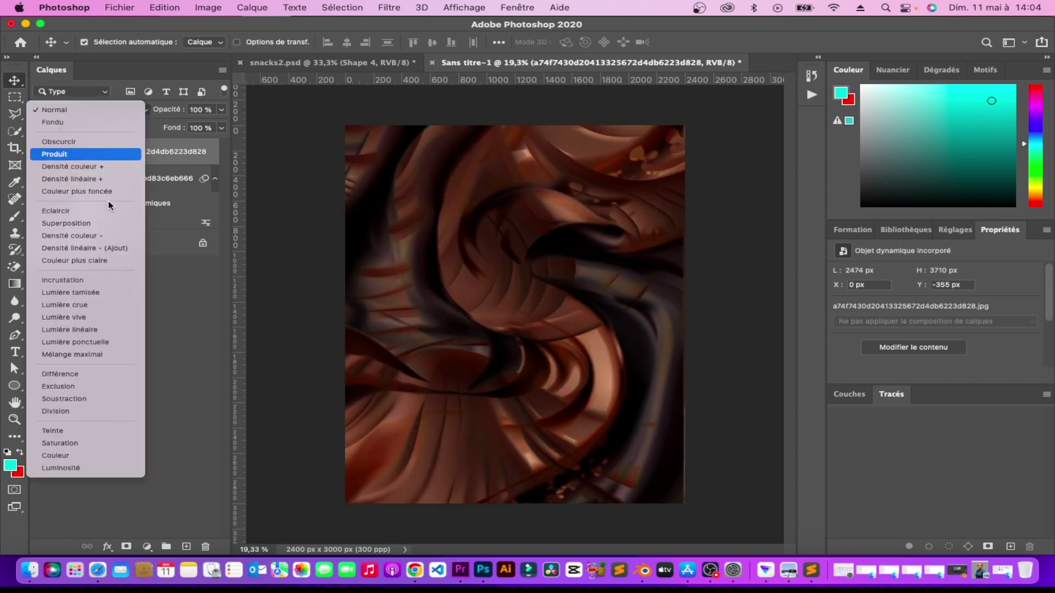
left_click(104, 210)
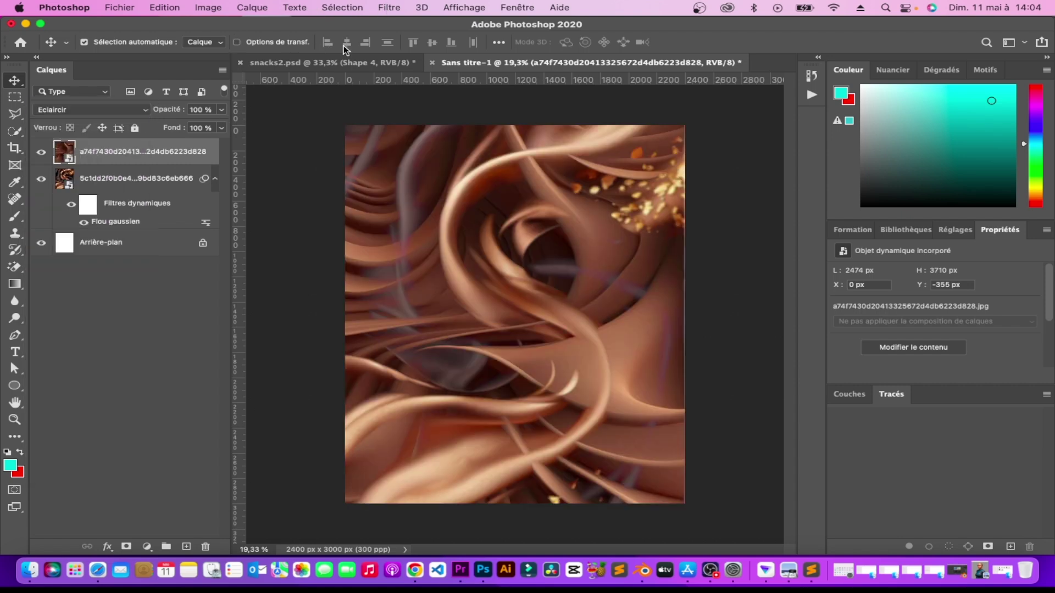
Rasterize the chocolate layer and erase its centre and left with a soft 1610 px eraser.
left_click(14, 267)
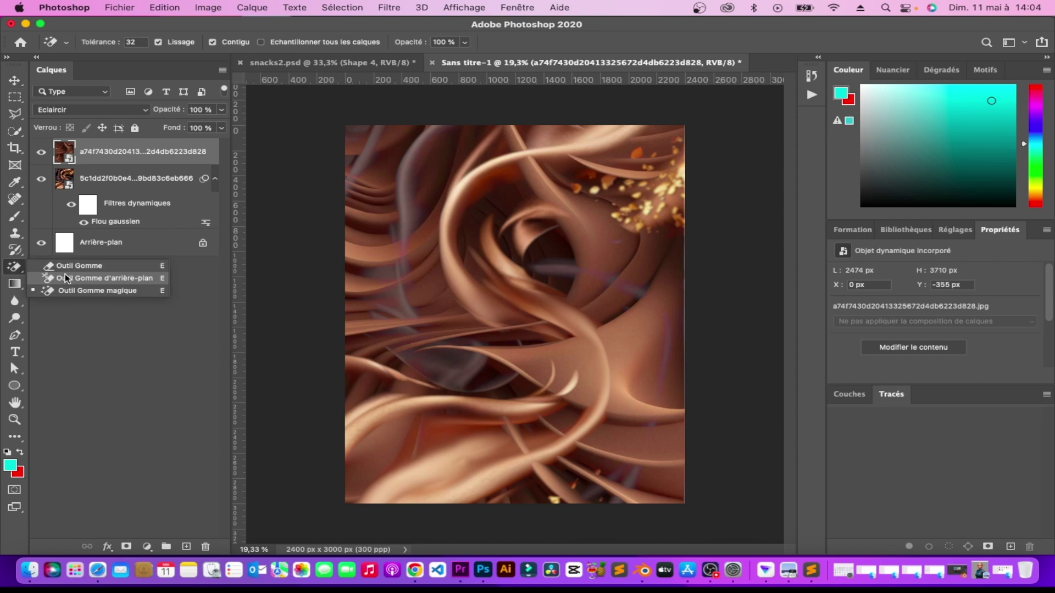
key("shift+e")
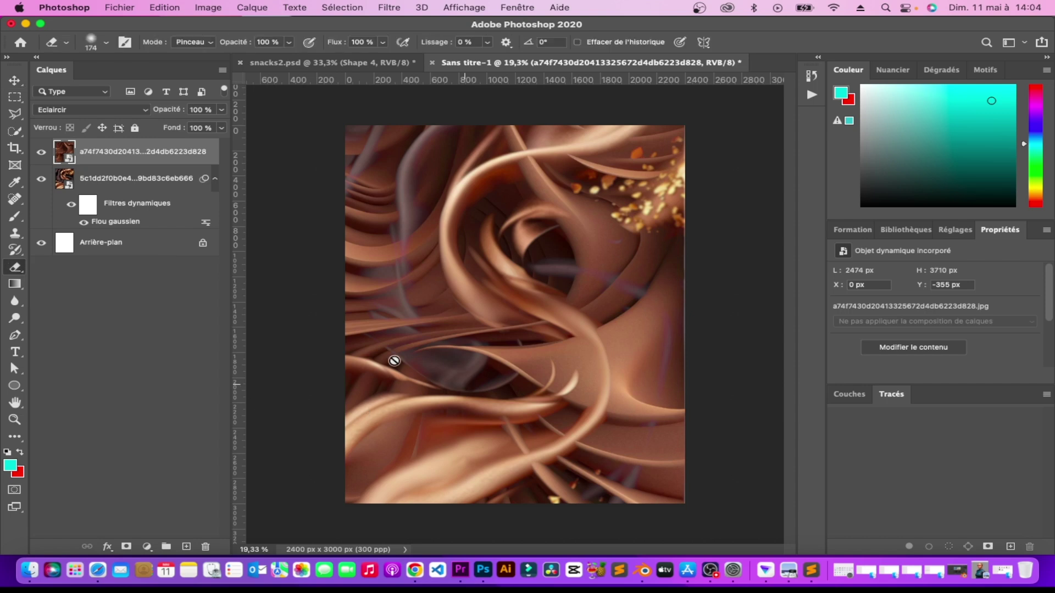
left_click(511, 398)
key("Return")
right_click(511, 398)
type("1610")
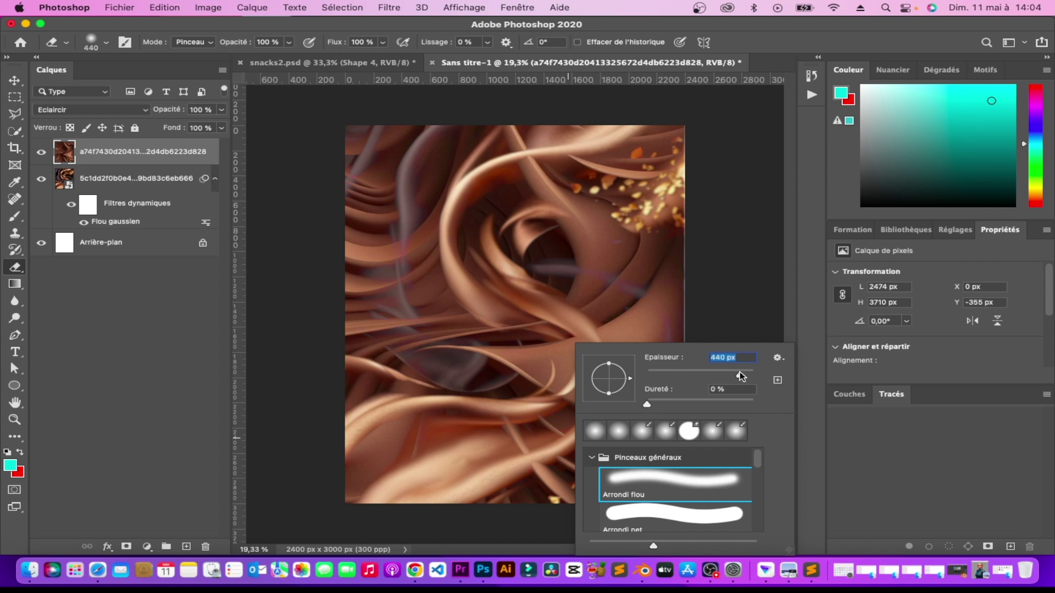
key("Return")
mouse_move(591, 457)
left_mouse_down()
mouse_move(519, 328)
mouse_move(632, 409)
left_mouse_up()
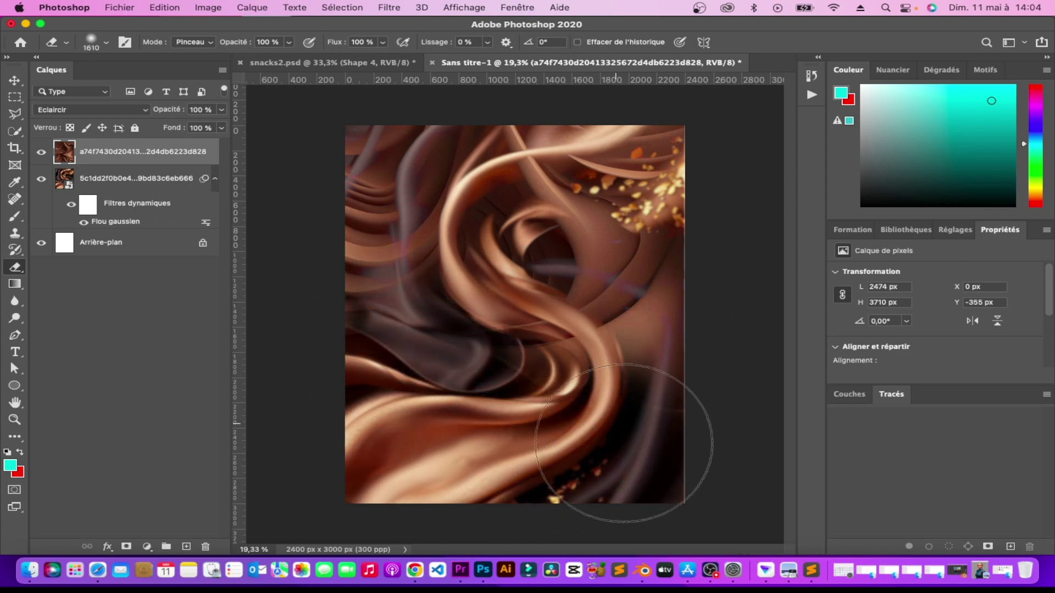
mouse_move(424, 153)
left_mouse_down()
mouse_move(423, 302)
mouse_move(518, 354)
left_mouse_up()
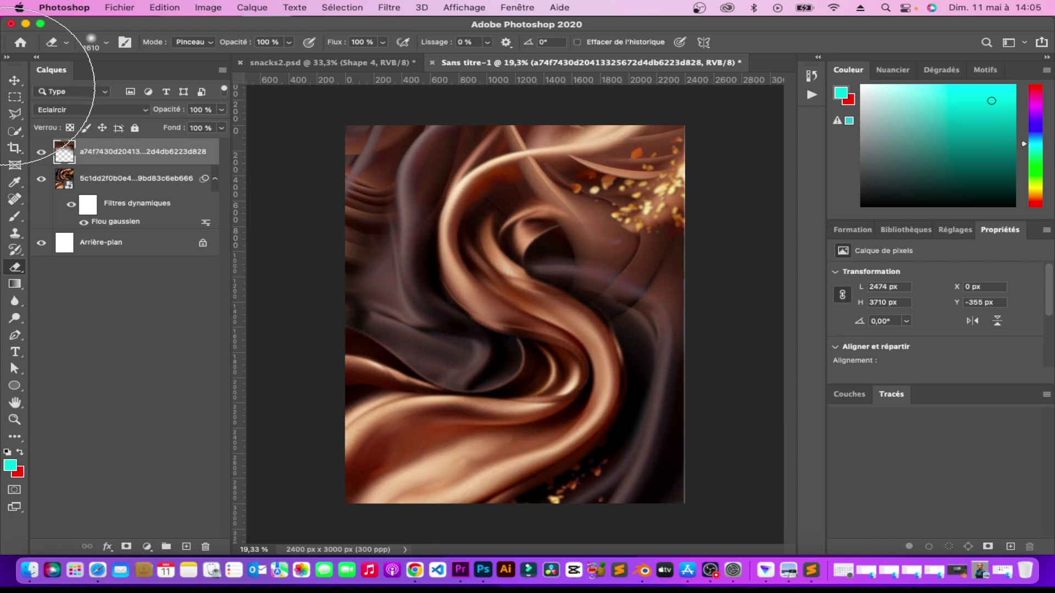
left_click(15, 80)
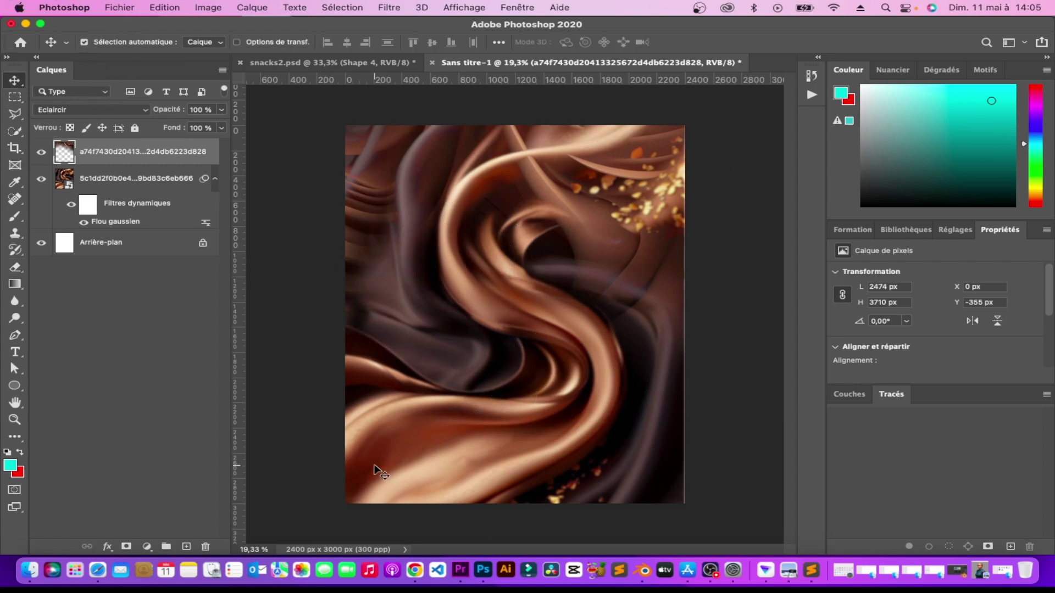
Place the woman's portrait on the poster, positioned slightly higher.
left_click(29, 570)
left_click_drag(600, 206, 470, 459)
mouse_move(475, 467)
left_mouse_down()
mouse_move(491, 434)
mouse_move(490, 462)
left_mouse_up()
key("Return")
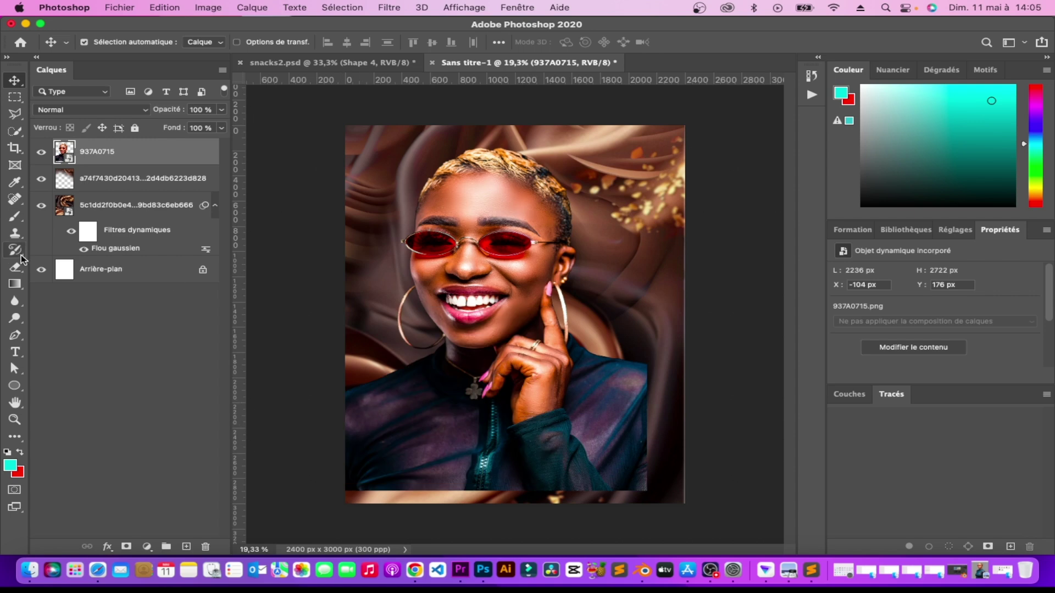
Rasterize the portrait and erase its right edge and lower dress with a 371 px eraser.
left_click(16, 266)
right_click(516, 374)
mouse_move(690, 375)
left_mouse_down()
mouse_move(657, 349)
mouse_move(678, 405)
mouse_move(647, 488)
mouse_move(548, 446)
mouse_move(502, 459)
mouse_move(471, 490)
mouse_move(366, 457)
left_mouse_up()
left_click(530, 283)
key("Return")
key("ctrl+z")
key("ctrl+z")
key("ctrl+z")
key("ctrl+z")
key("ctrl+z")
key("ctrl+z")
mouse_move(657, 357)
left_mouse_down()
mouse_move(648, 501)
mouse_move(491, 451)
left_mouse_up()
key("ctrl+z")
Enlarge the eraser and erase more of the portrait's lower dress.
right_click(597, 464)
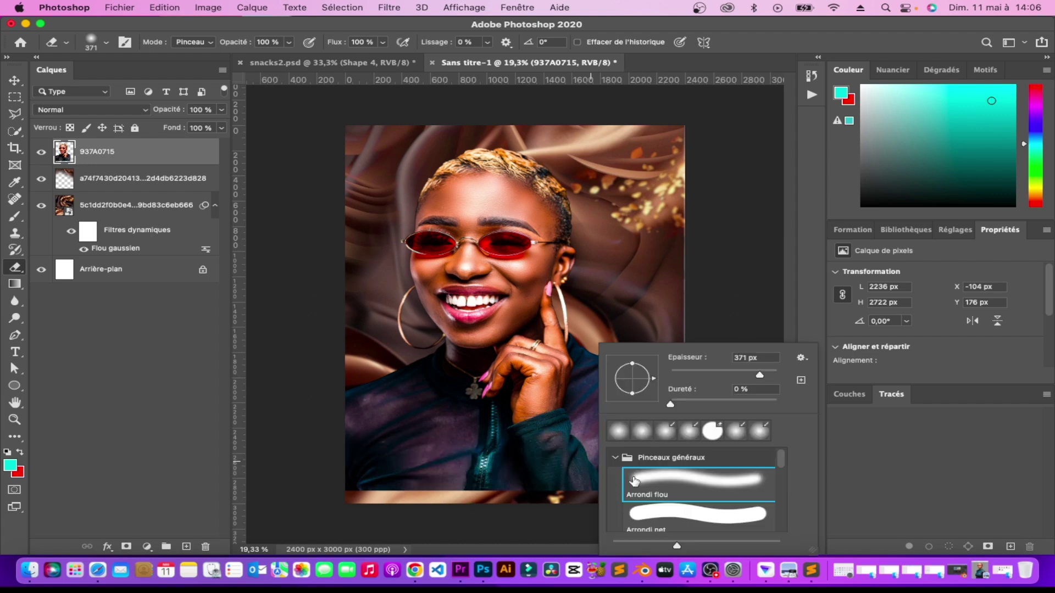
left_click_drag(761, 378, 768, 378)
left_click(560, 502)
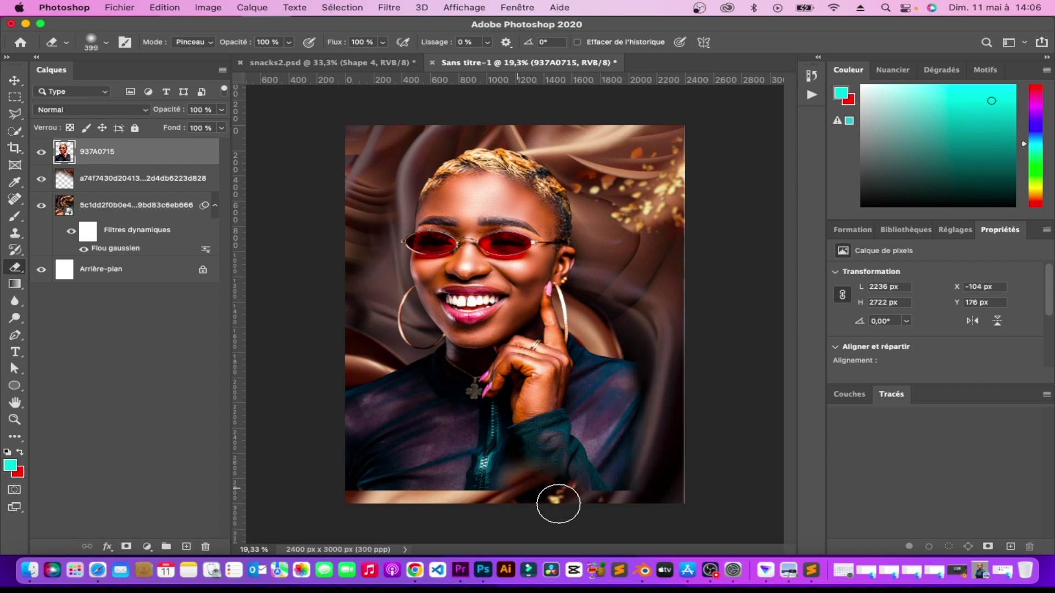
left_click_drag(601, 487, 358, 453)
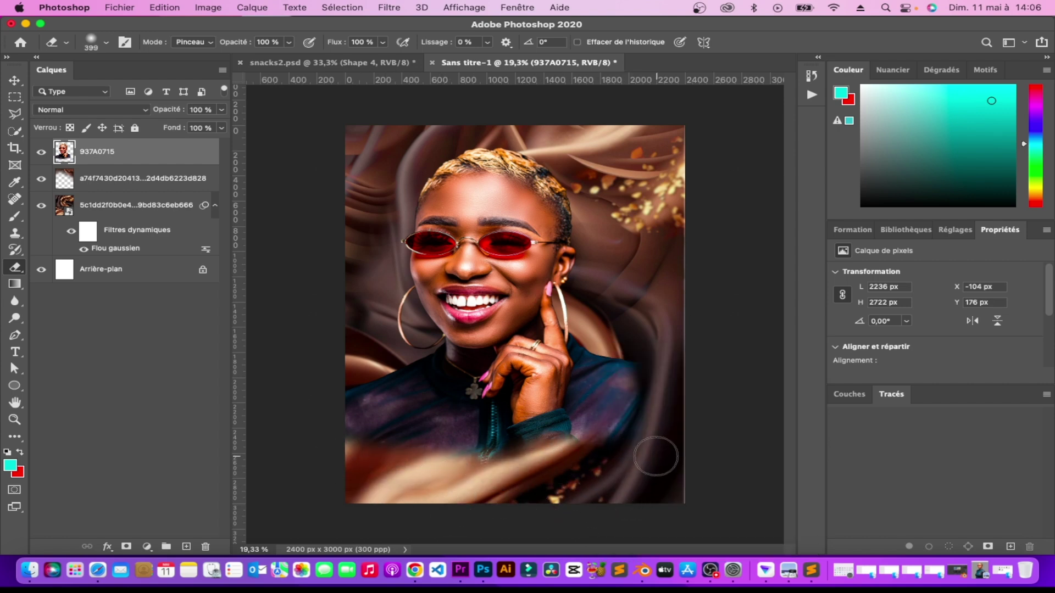
left_click(14, 81)
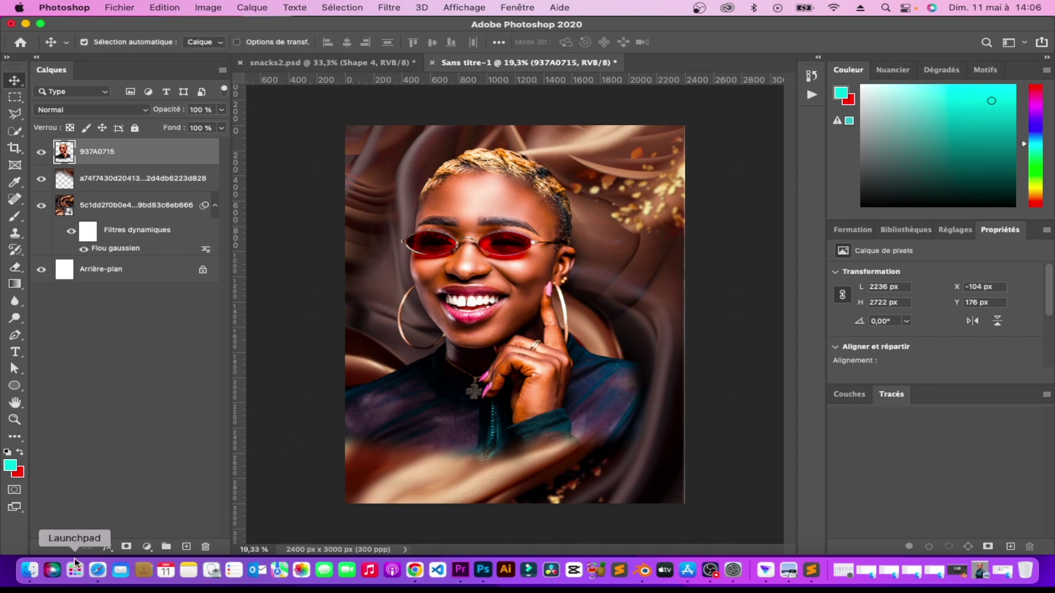
Place photo 937A0705, shrink it to about 13%, and position it at the lower right.
left_click(30, 570)
left_click_drag(523, 218, 557, 411)
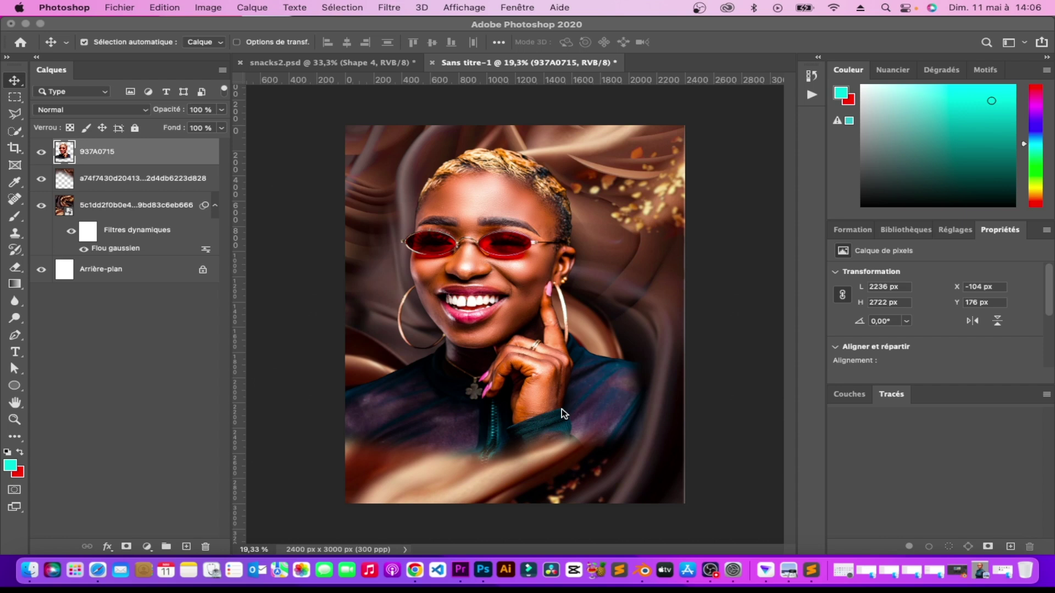
left_click_drag(523, 501, 518, 467)
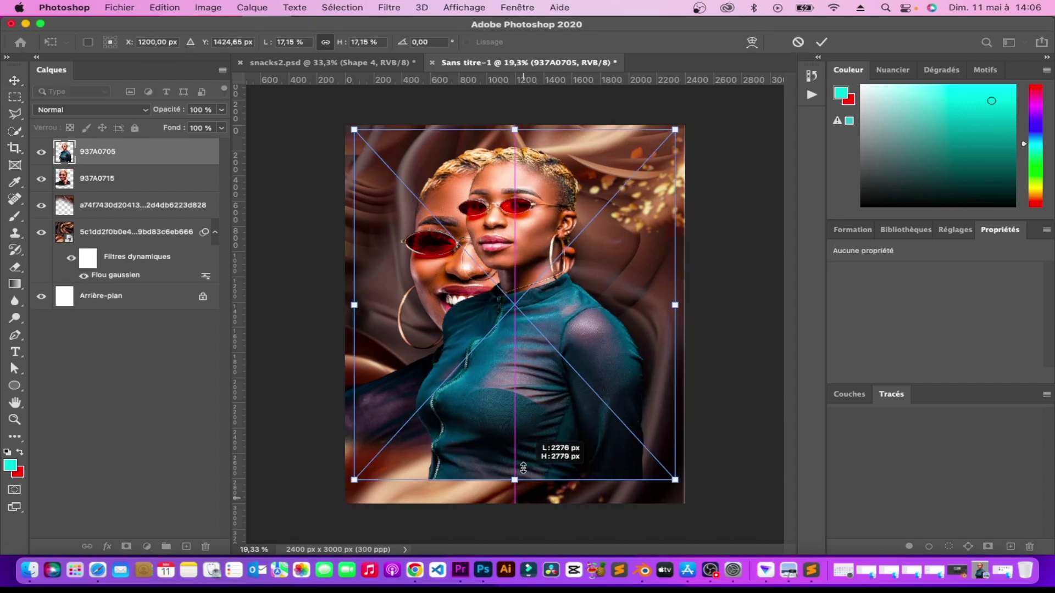
left_click_drag(503, 425, 647, 493)
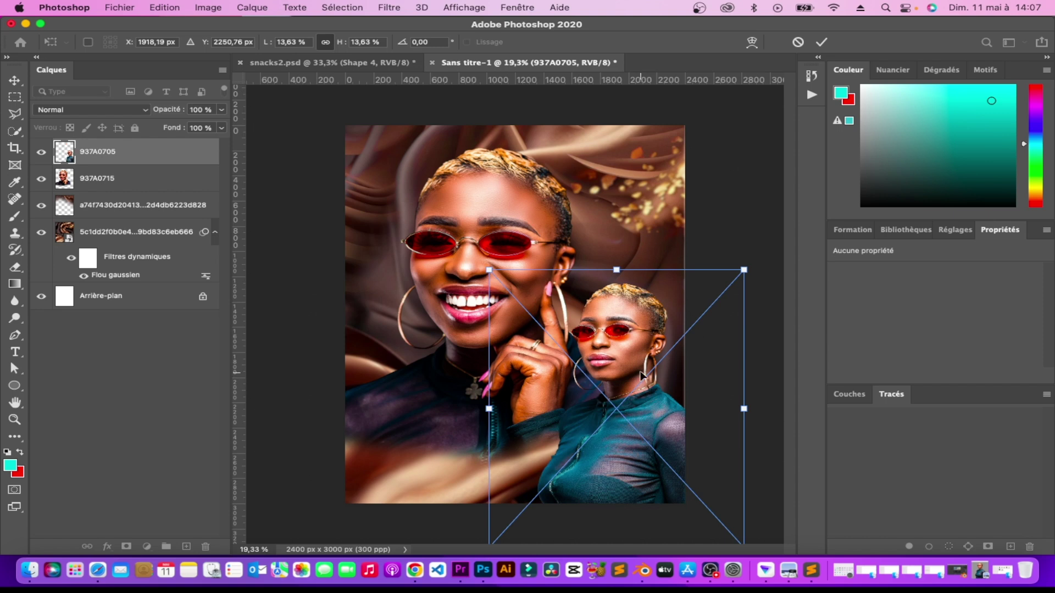
mouse_move(624, 292)
left_mouse_down()
mouse_move(621, 326)
mouse_move(617, 314)
left_mouse_up()
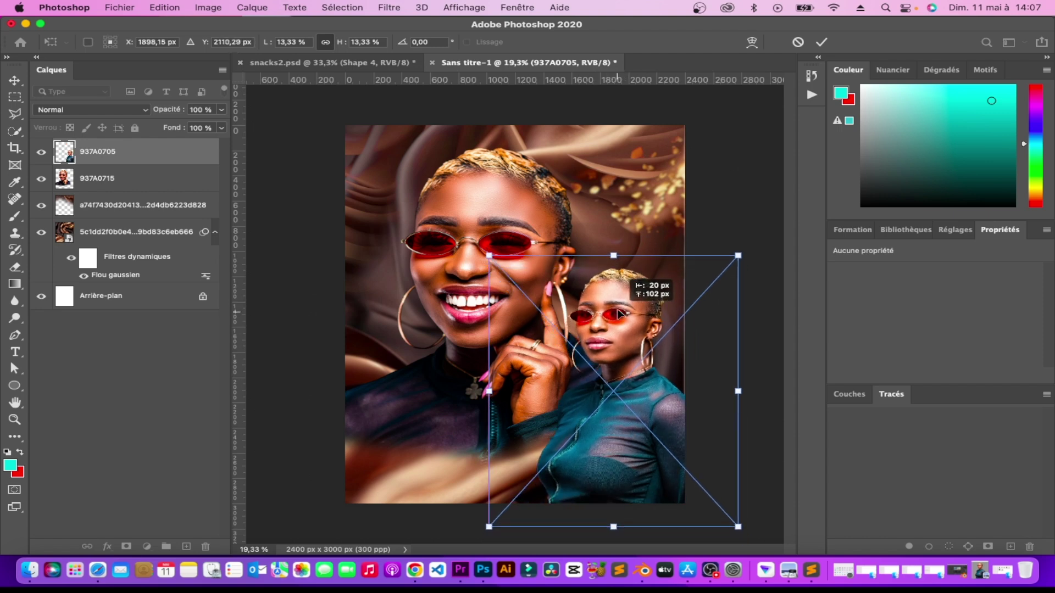
key("Return")
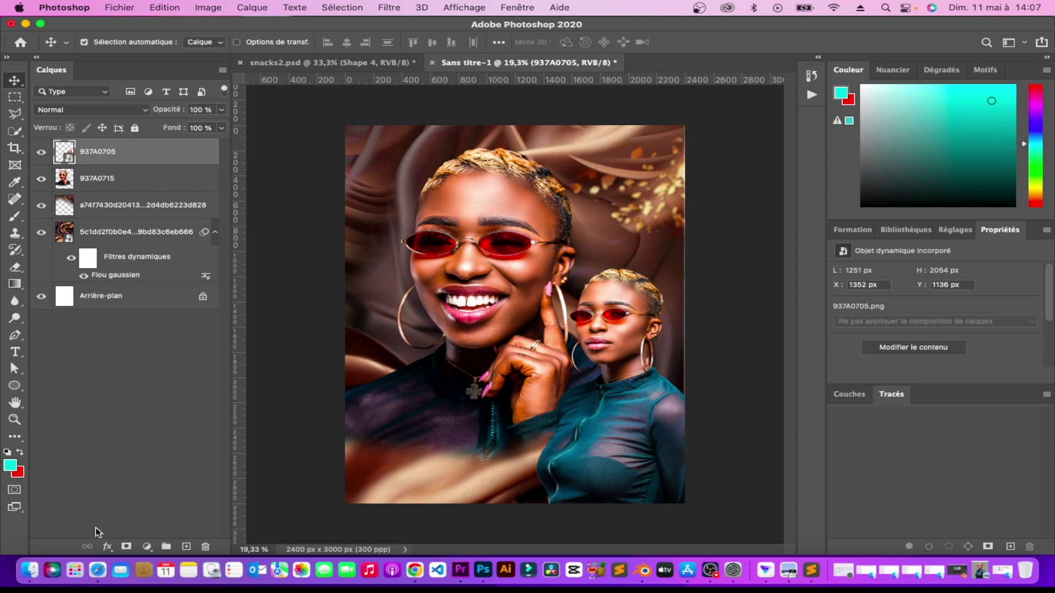
Add a new layer and try setting the gradient's left stop to black, then undo it.
left_click(186, 547)
left_click(15, 283)
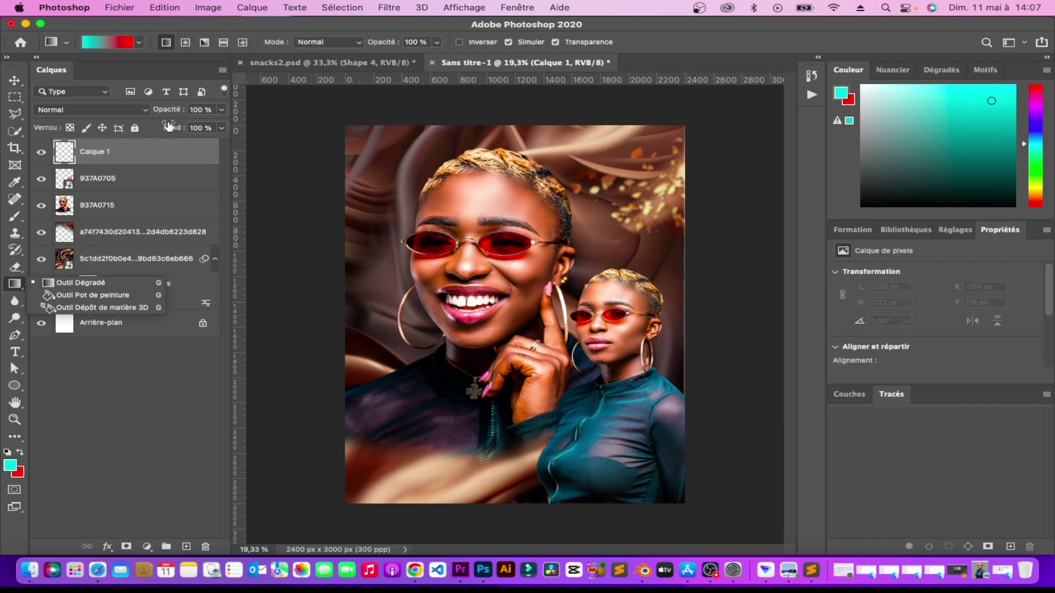
left_click(124, 42)
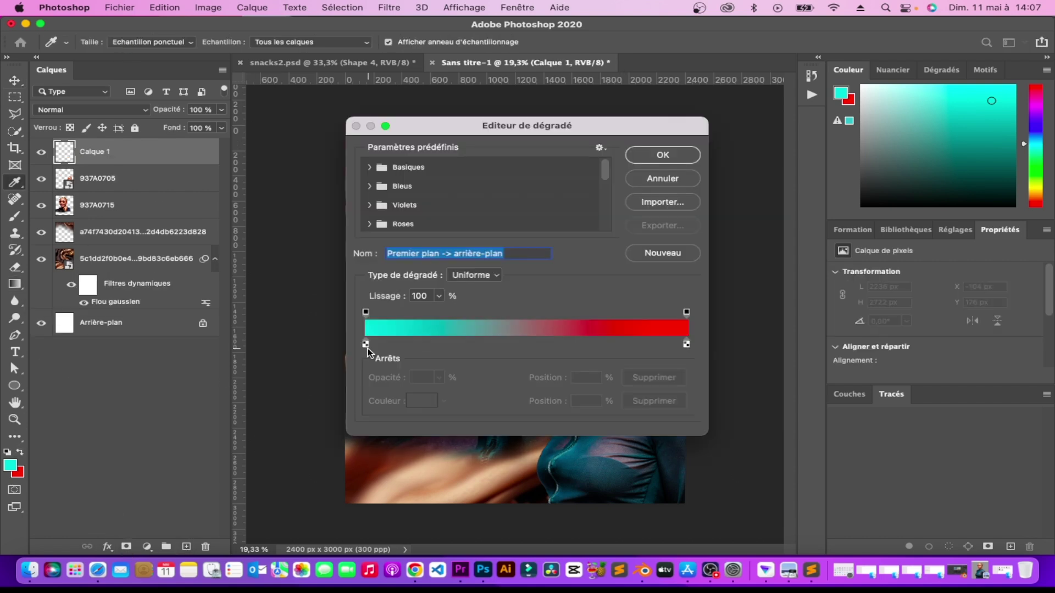
left_click_drag(365, 345, 368, 349)
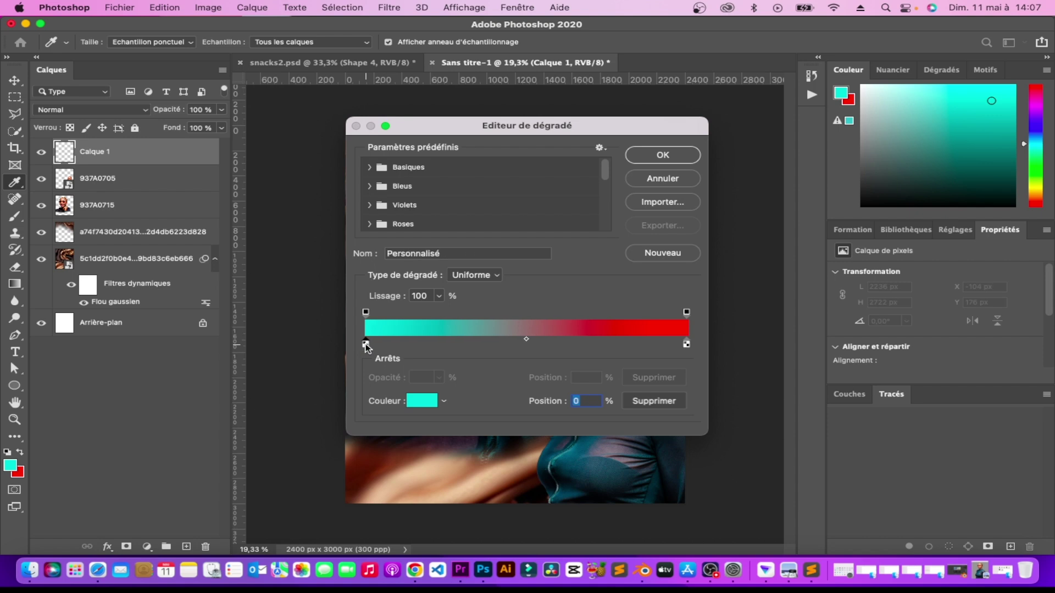
left_click(422, 400)
type("000000")
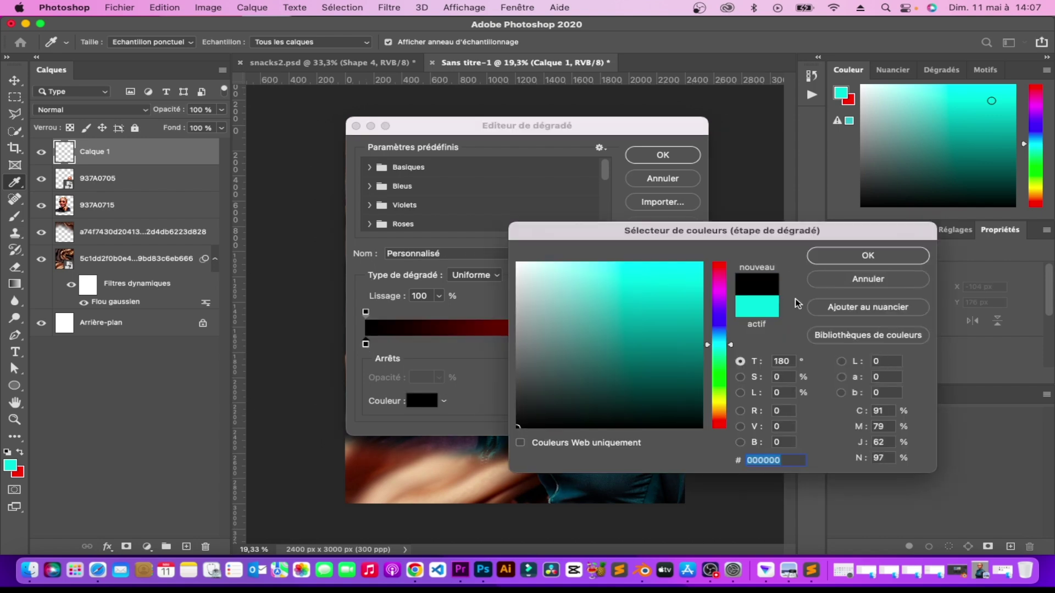
left_click(873, 256)
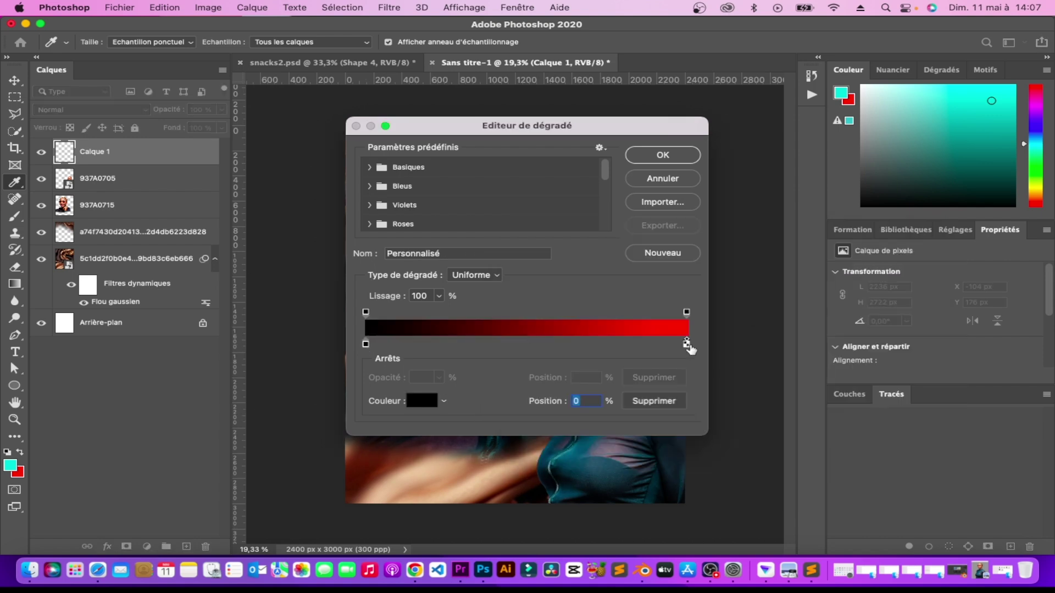
key("super+z")
Build a black-to-transparent gradient and drag it up from the poster's bottom.
left_click(370, 167)
left_click(435, 187)
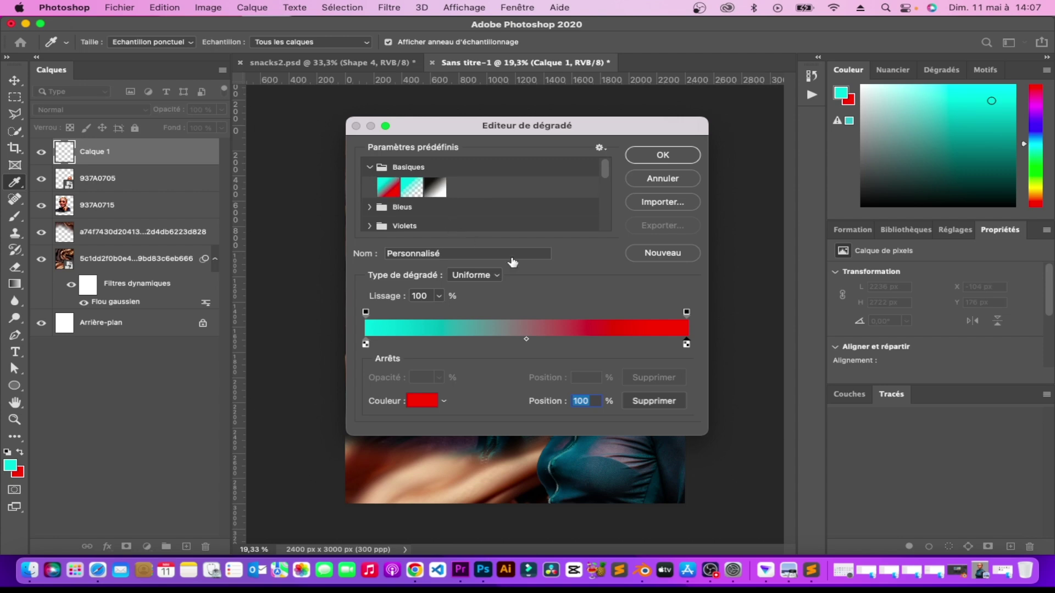
left_click(686, 312)
type("0")
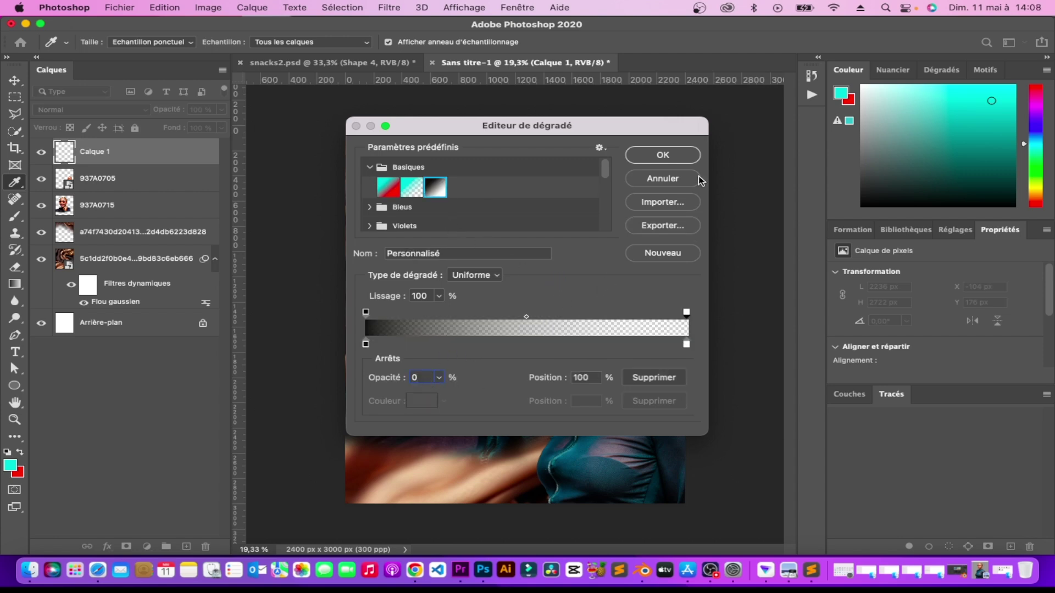
left_click(666, 157)
left_click_drag(491, 505, 492, 396)
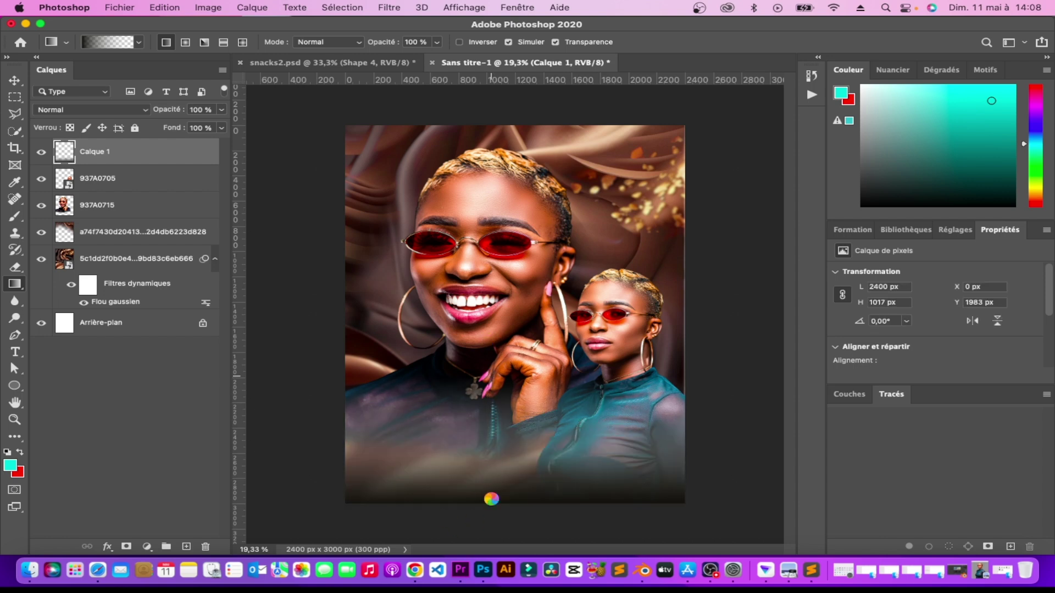
left_click_drag(484, 450, 484, 314)
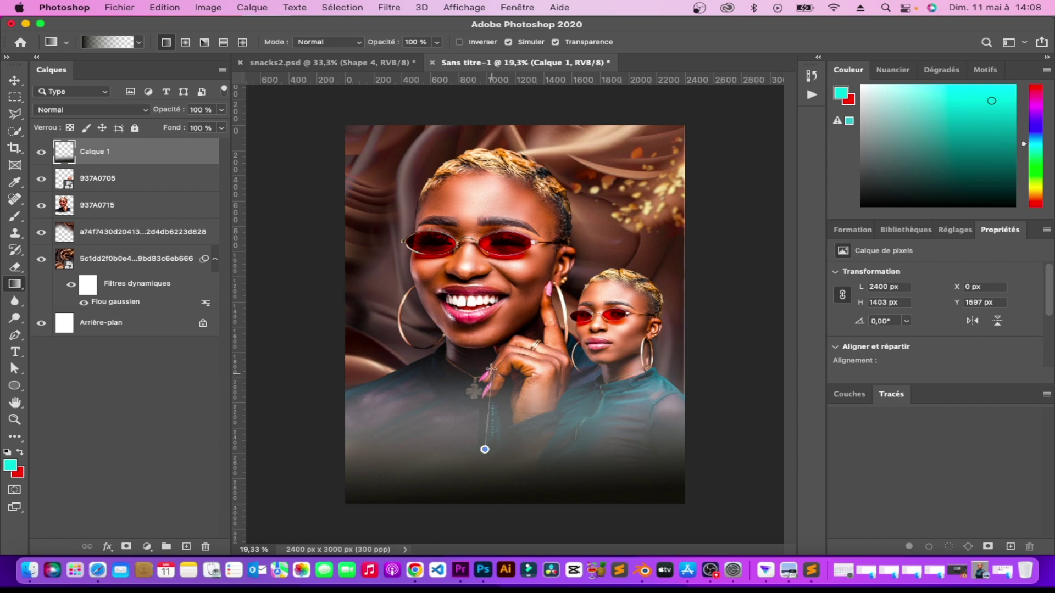
left_click_drag(503, 498, 497, 269)
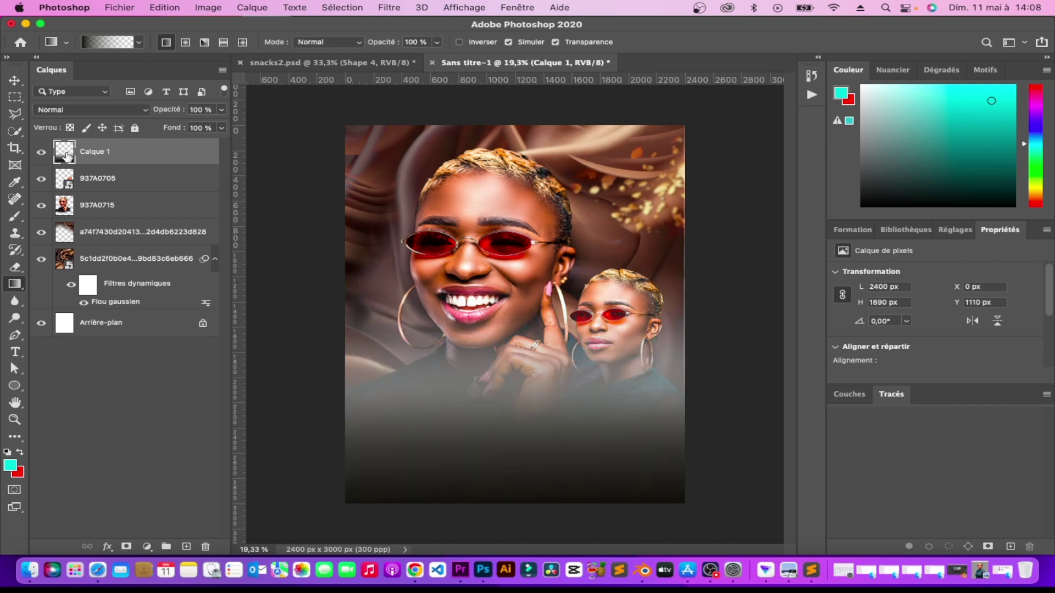
Reset to default black and white colours and redraw the gradient from the bottom edge.
left_click(8, 454)
left_click_drag(479, 457, 478, 330)
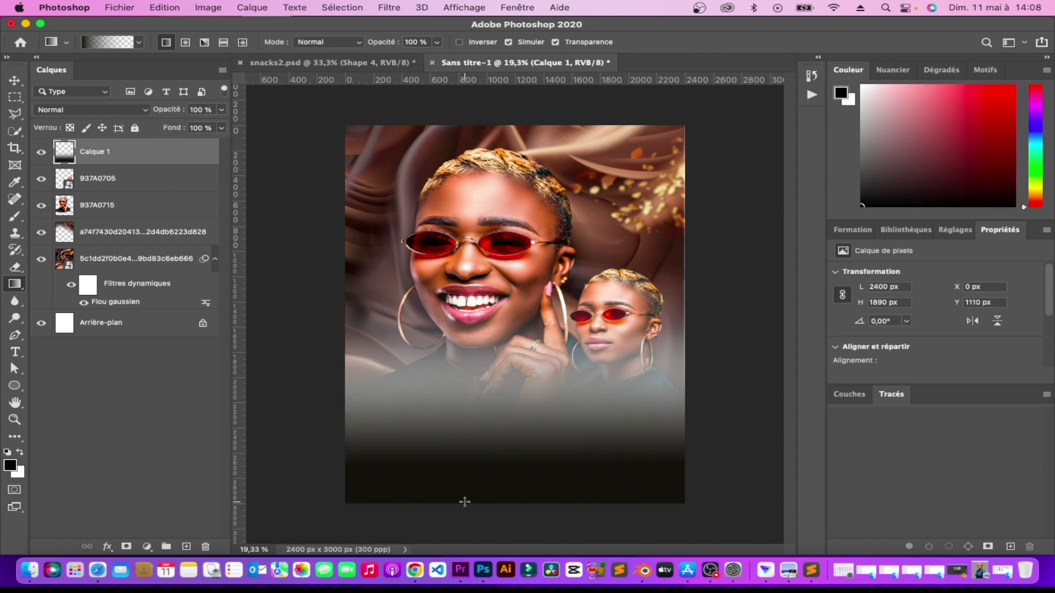
left_click_drag(465, 501, 479, 327)
Move the left opacity stop to 14%, make the colour stop black, then test and undo the gradient.
left_click(110, 42)
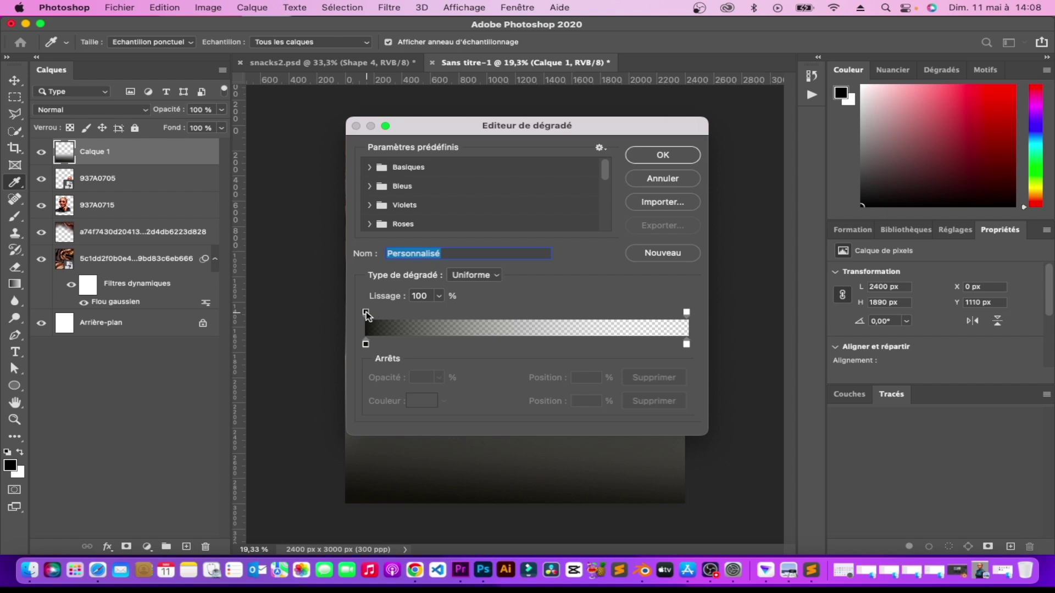
left_click_drag(365, 311, 409, 337)
left_click(366, 345)
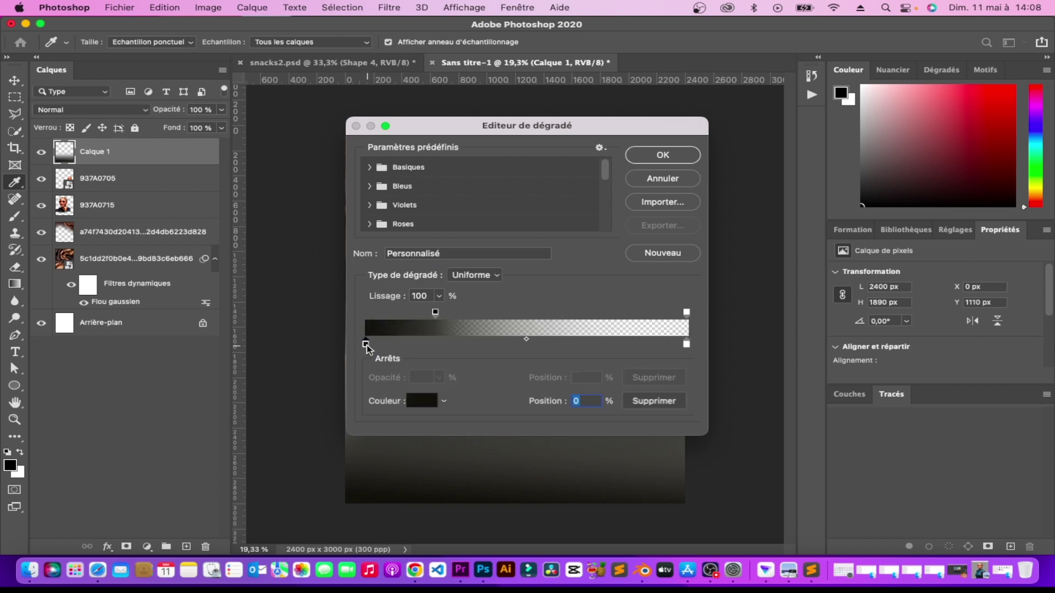
left_click(424, 401)
left_click(529, 406)
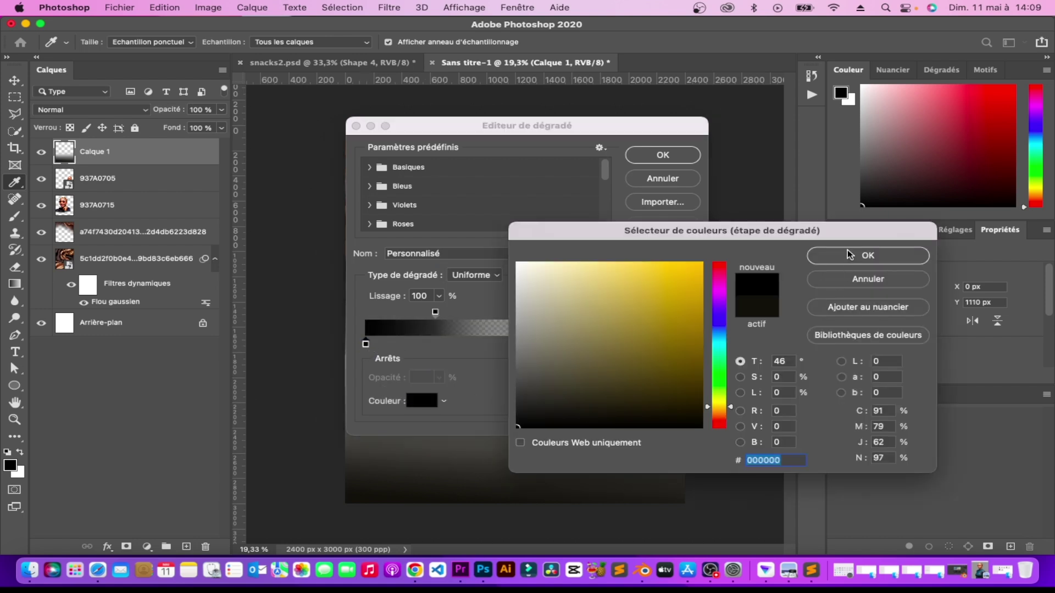
left_click(851, 254)
left_click(645, 158)
mouse_move(508, 505)
left_mouse_down()
mouse_move(512, 387)
mouse_move(480, 467)
left_mouse_up()
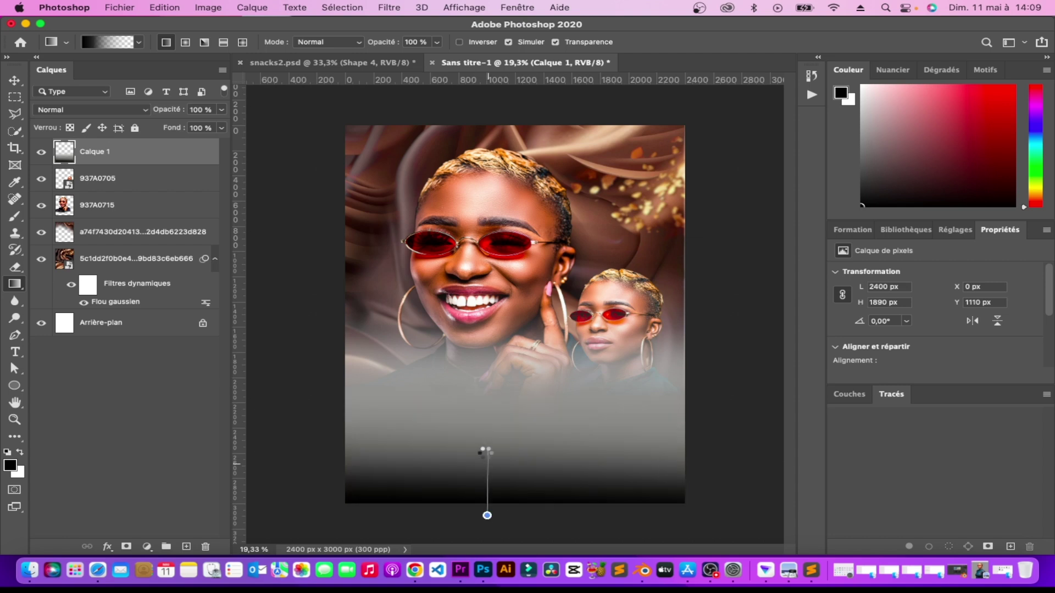
key("super+z")
key("super+z")
key("super+z")
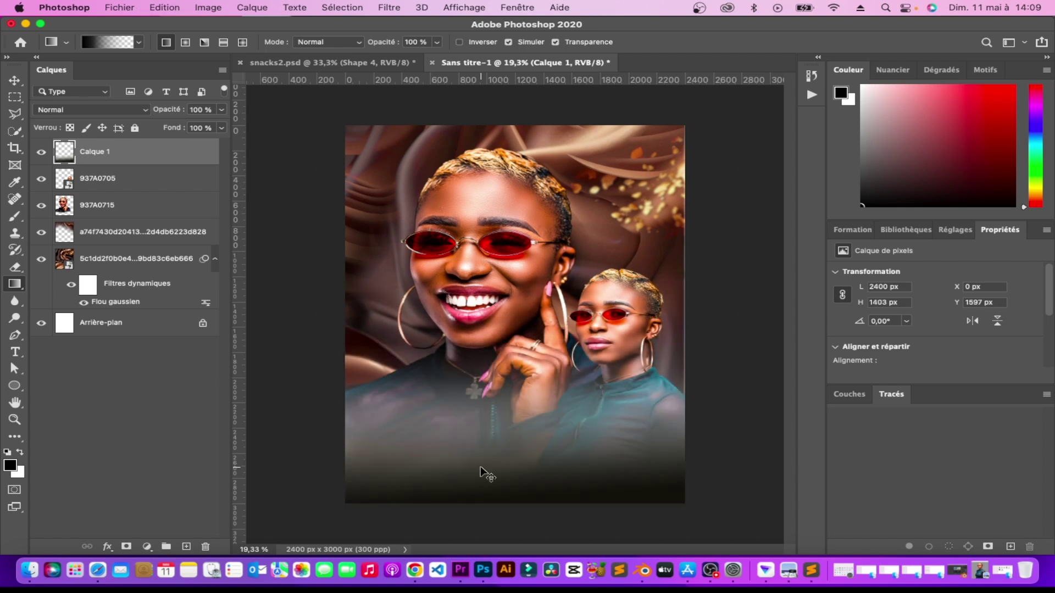
key("super+z")
Draw a short black fade along the poster's bottom edge, then undo it.
left_click(107, 41)
left_click(366, 344)
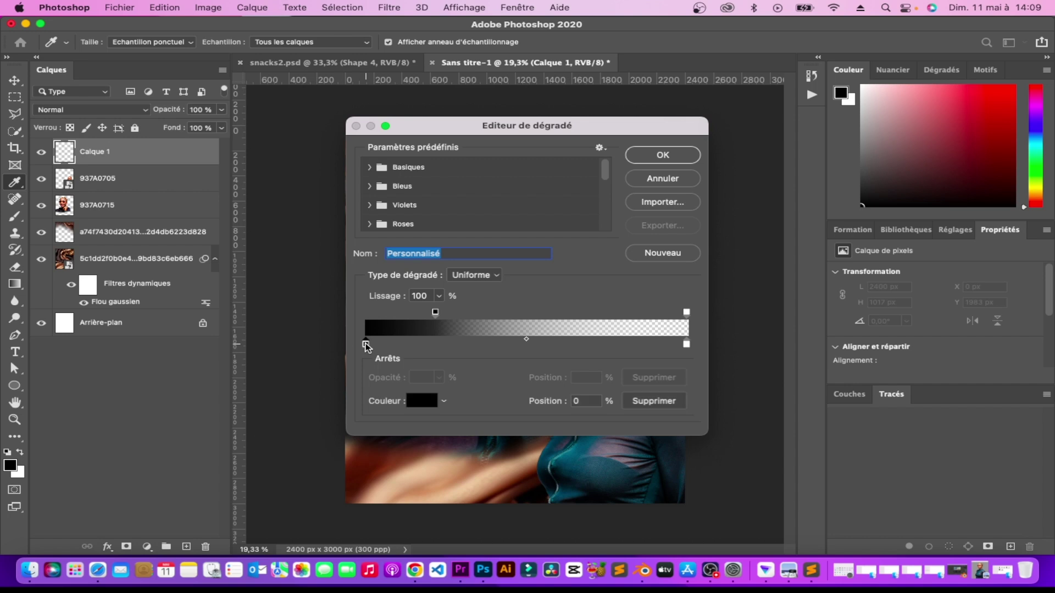
left_click(421, 401)
left_click(824, 259)
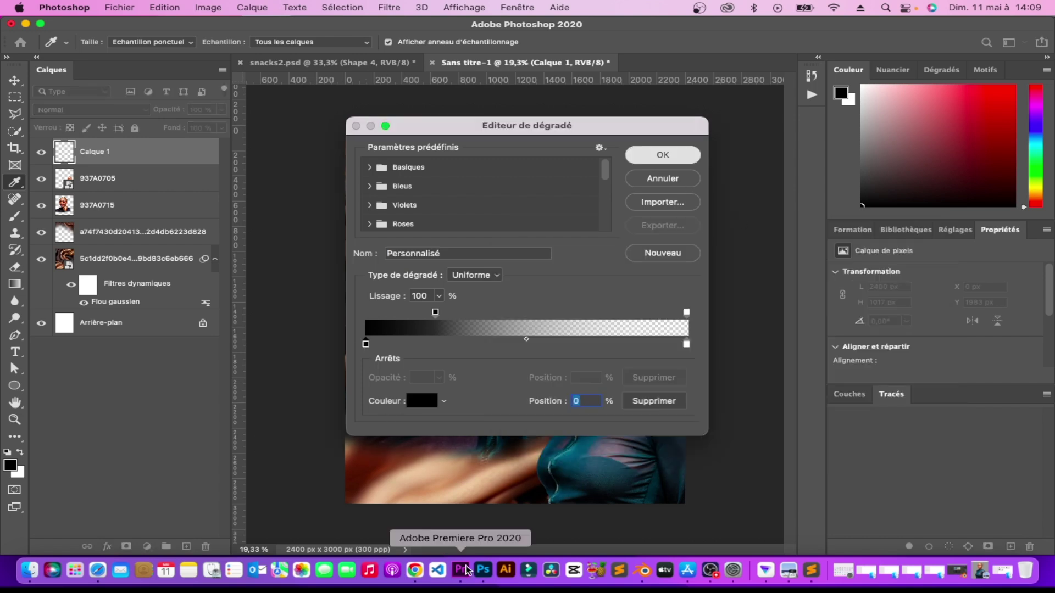
left_click(661, 161)
left_click_drag(481, 505, 484, 423)
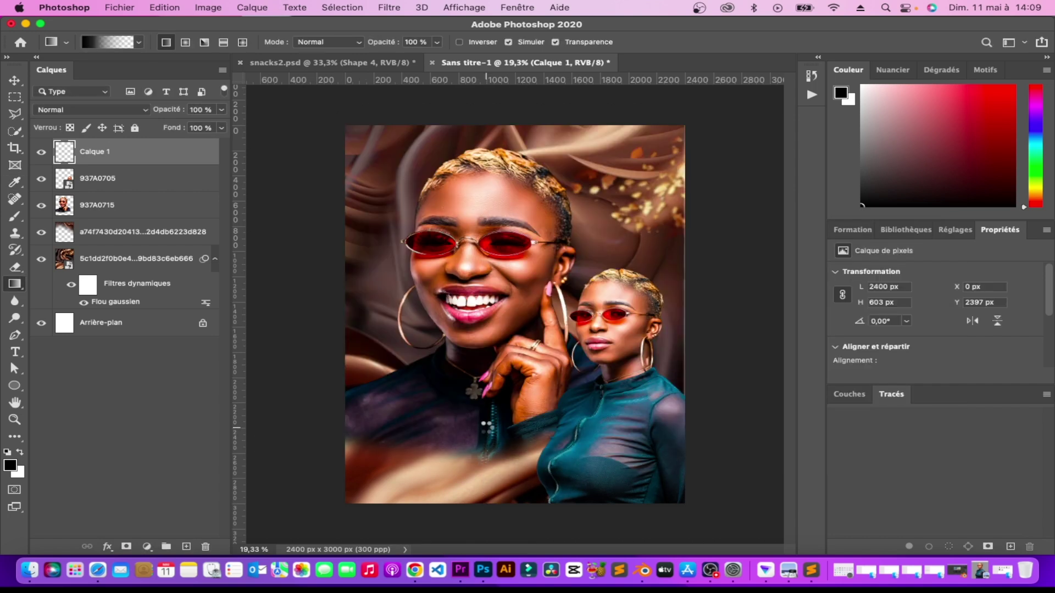
left_click(20, 84)
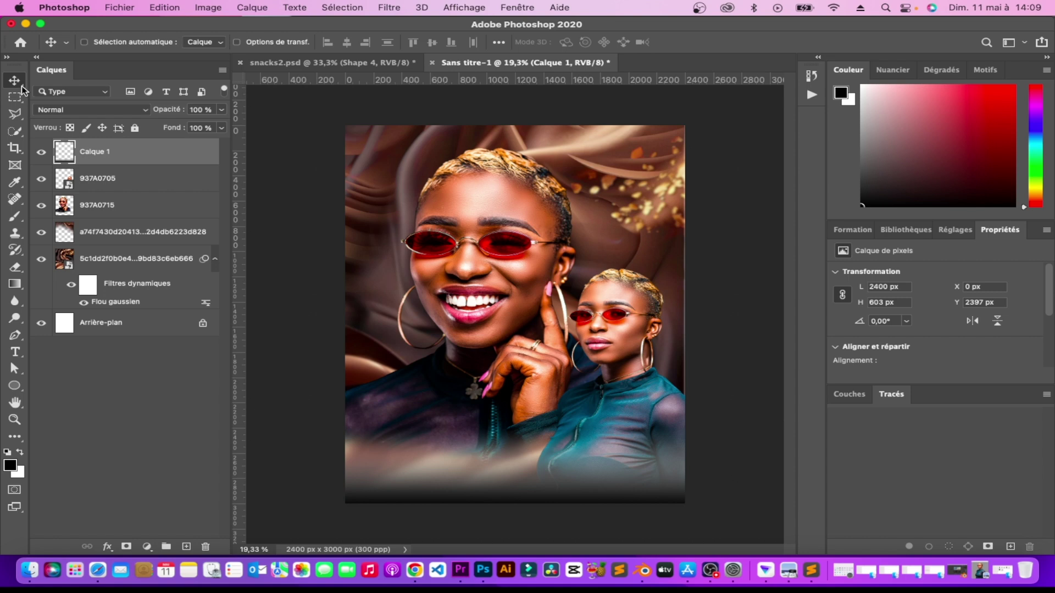
key("ctrl+z")
Paint black across the bottom of the poster with a 993 px brush.
left_click(14, 215)
left_click(399, 523)
right_click(377, 452)
left_click_drag(550, 379, 557, 375)
key("Return")
mouse_move(332, 479)
left_mouse_down()
mouse_move(681, 472)
mouse_move(587, 495)
mouse_move(325, 487)
left_mouse_up()
left_click(13, 82)
Enlarge the black band upward and wider, then move it to sit below the shirts.
key("ctrl+t")
left_click_drag(513, 370, 515, 351)
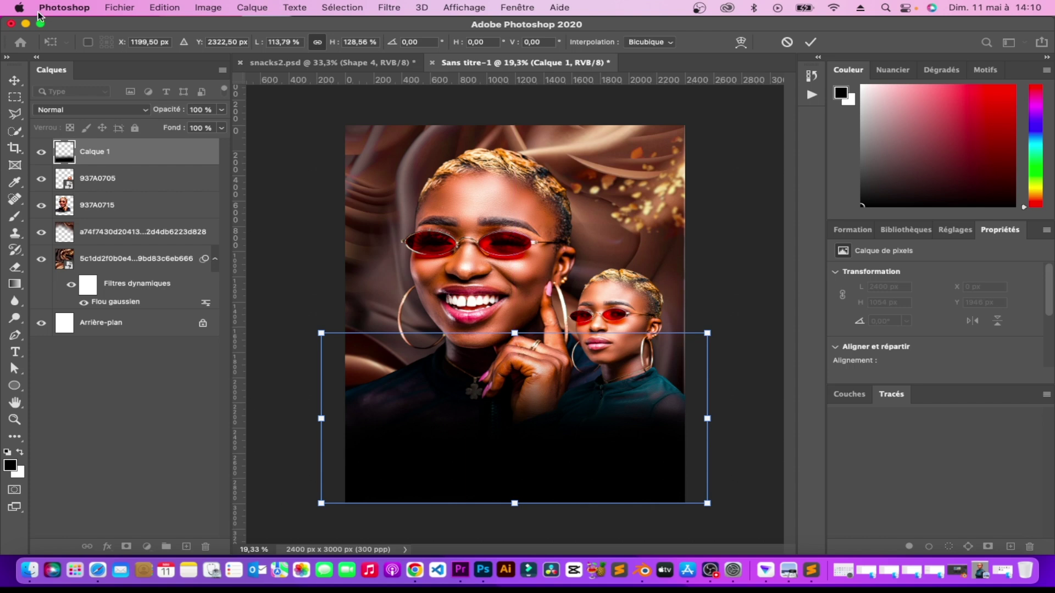
key("Return")
left_click_drag(437, 510, 448, 528)
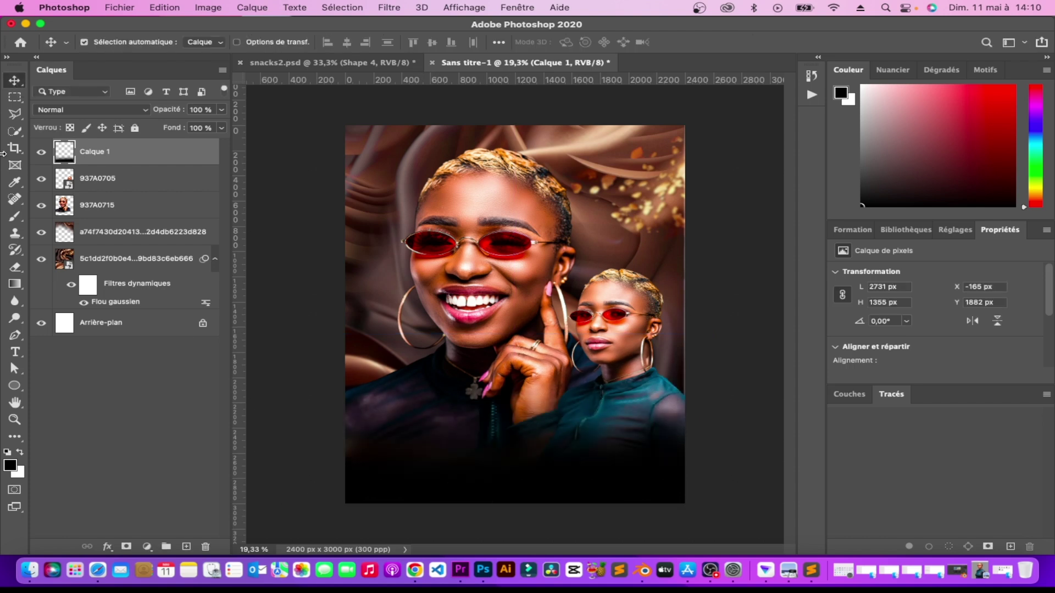
left_click_drag(533, 499, 531, 494)
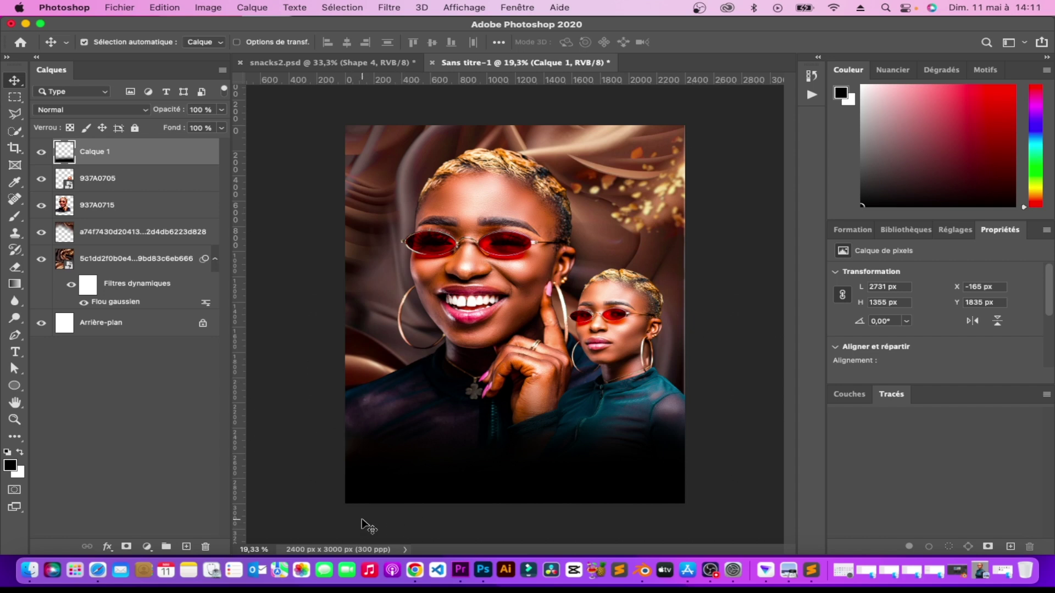
Add a 72 pt text layer reading 'Bel' near the bottom left.
key("t")
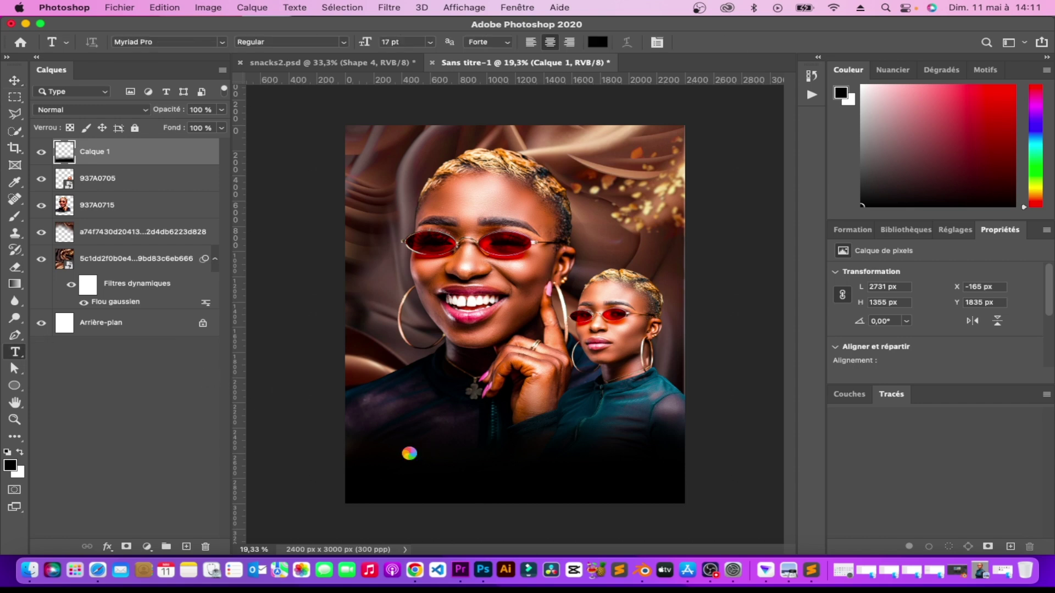
left_click(409, 453)
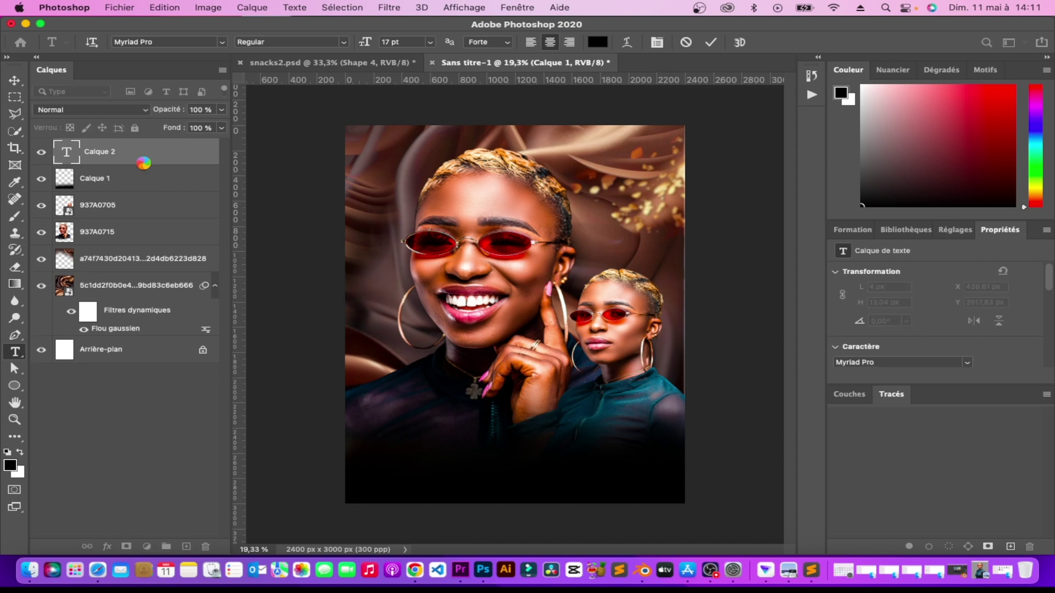
left_click(15, 81)
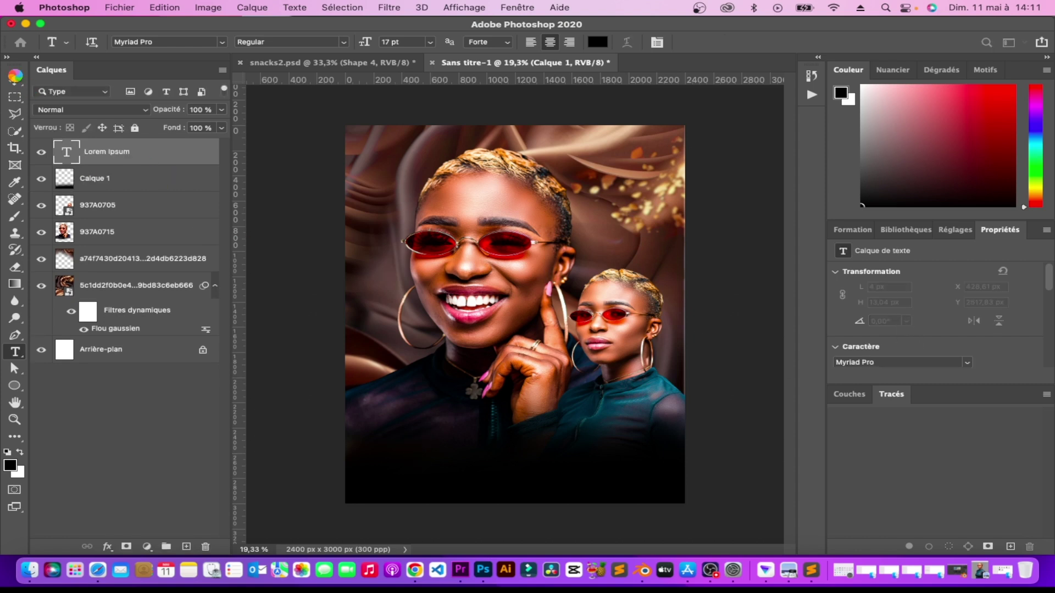
left_click(431, 42)
left_click(413, 247)
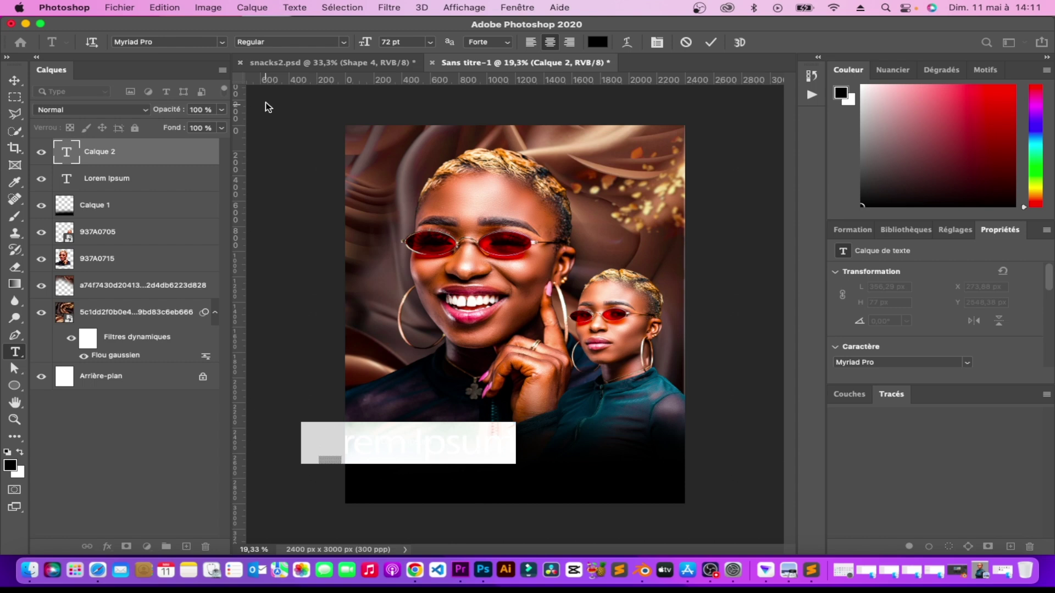
key("BackSpace")
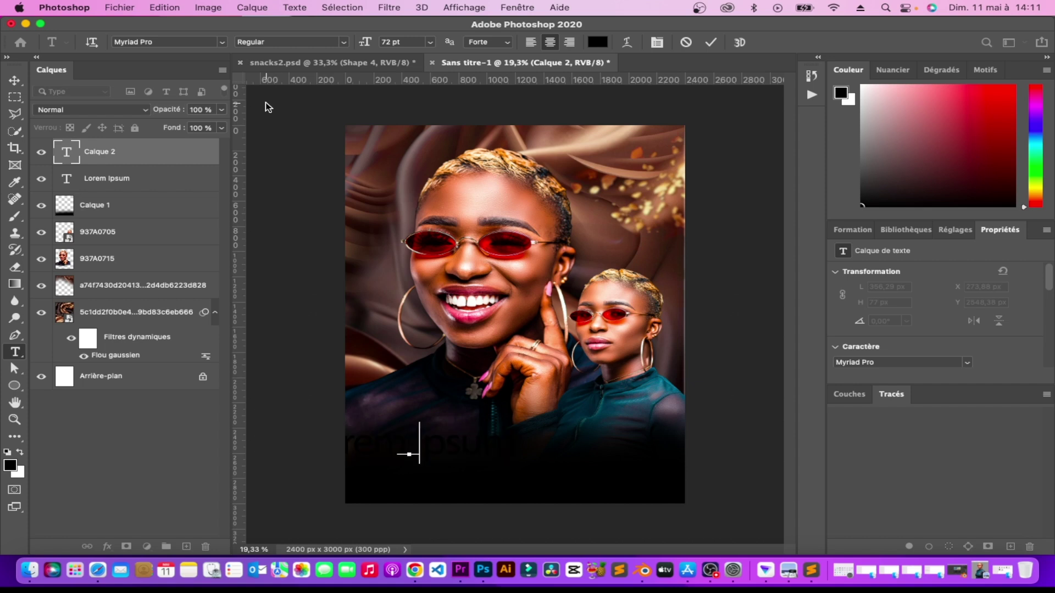
type("Tel")
left_click(15, 81)
Set the Bel text colour to white (#ffffff).
scroll(901, 335, "down", 2)
scroll(879, 330, "down", 2)
left_click(985, 357)
type("ffffff")
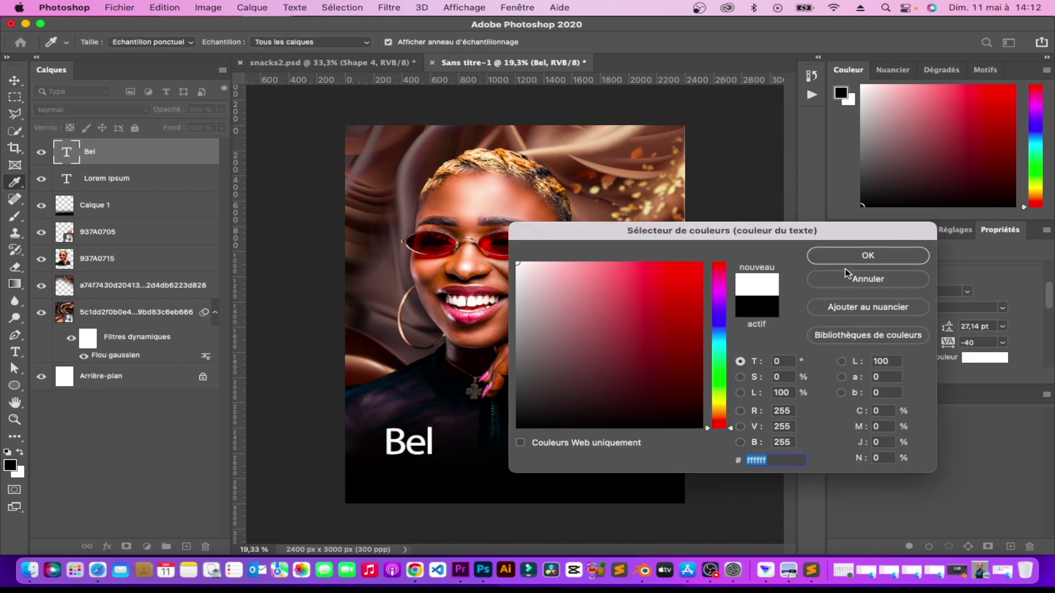
left_click(867, 256)
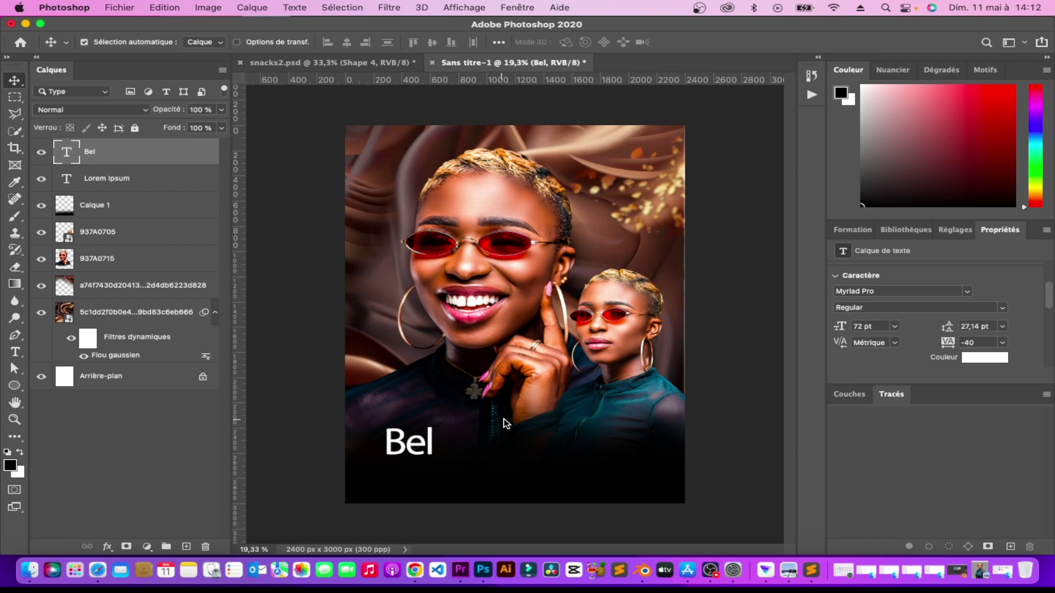
Scale the Bel text up to about 322% and place the cursor at its end.
key("cmd+t")
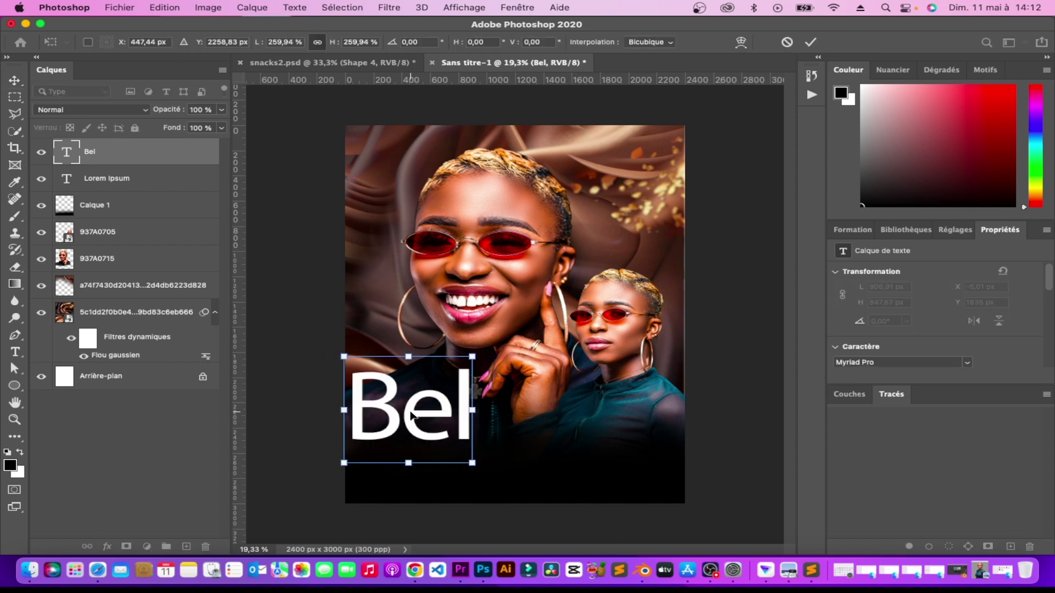
left_click_drag(411, 415, 438, 455)
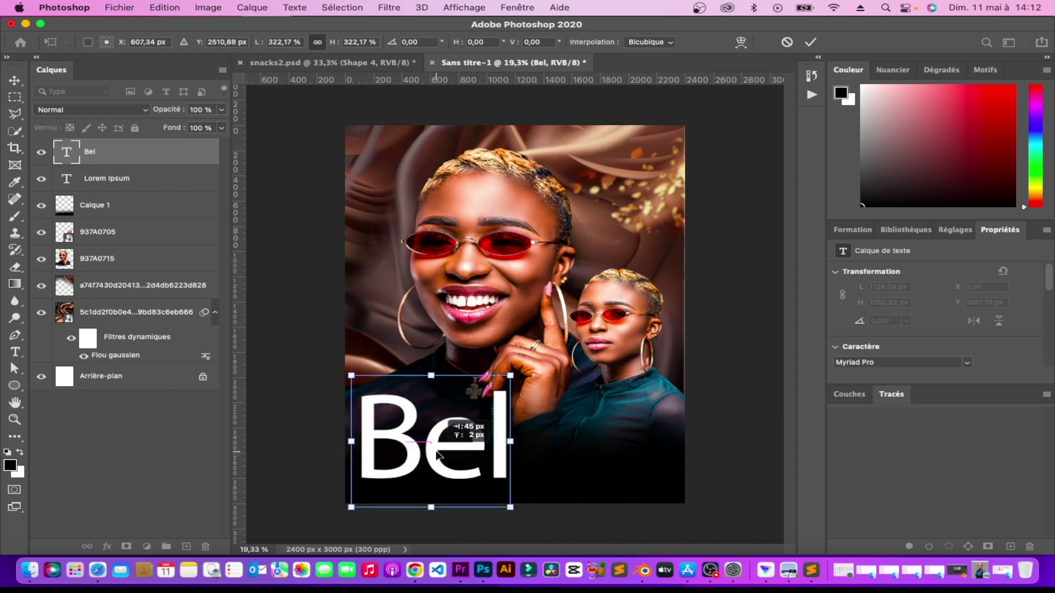
key("Return")
double_click(477, 427)
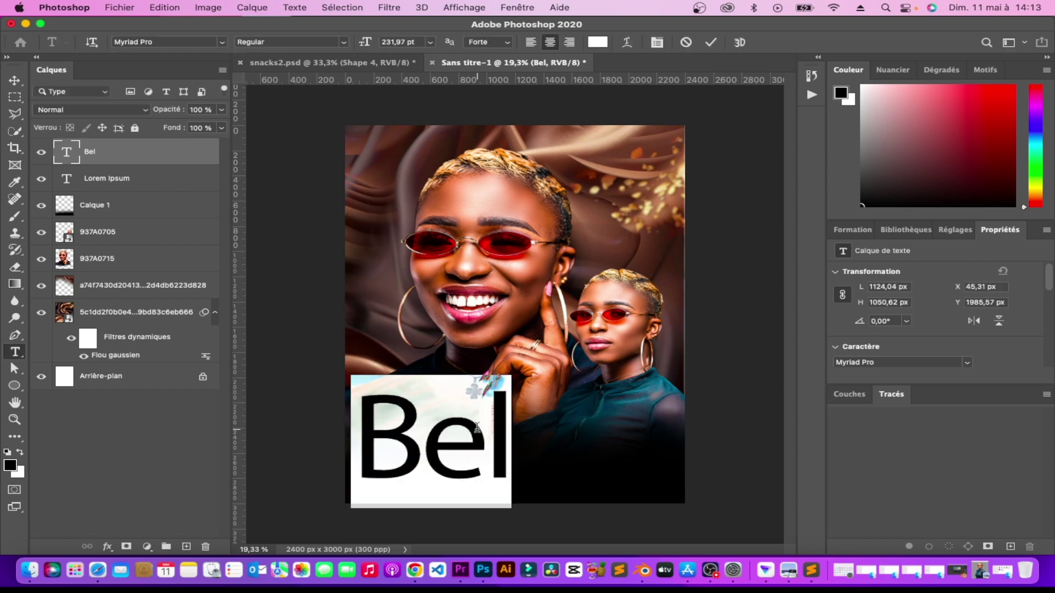
left_click(478, 427)
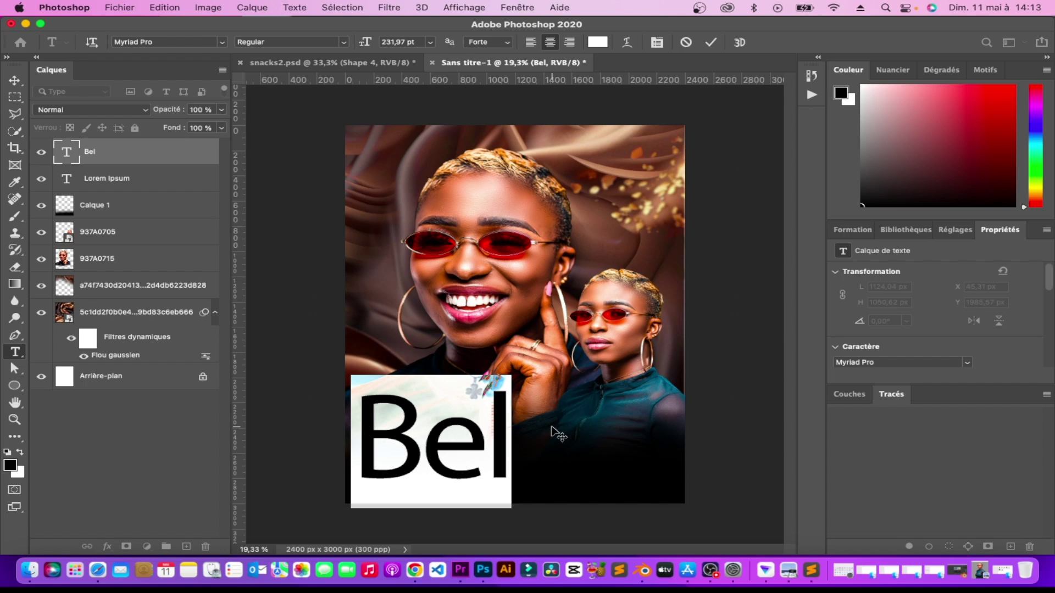
left_click(493, 431)
Retype the final 'l' of Bel, commit the text, and select the Histora Beralin font file.
key("BackSpace")
type("l")
key("BackSpace")
type("l")
key("BackSpace")
type("l")
key("BackSpace")
type("l")
key("Escape")
key("v")
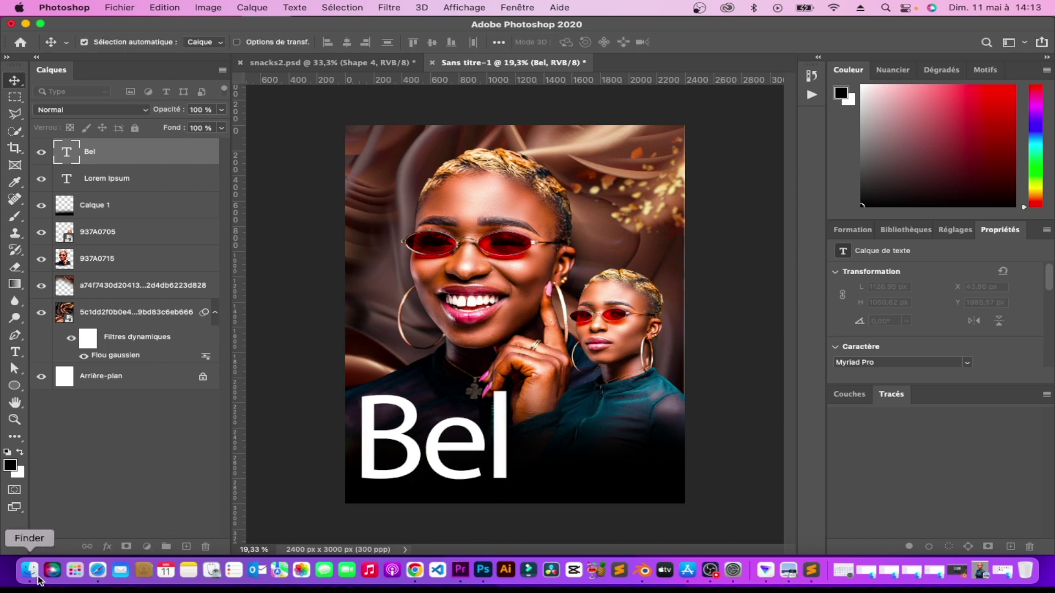
left_click(30, 570)
left_click(545, 291)
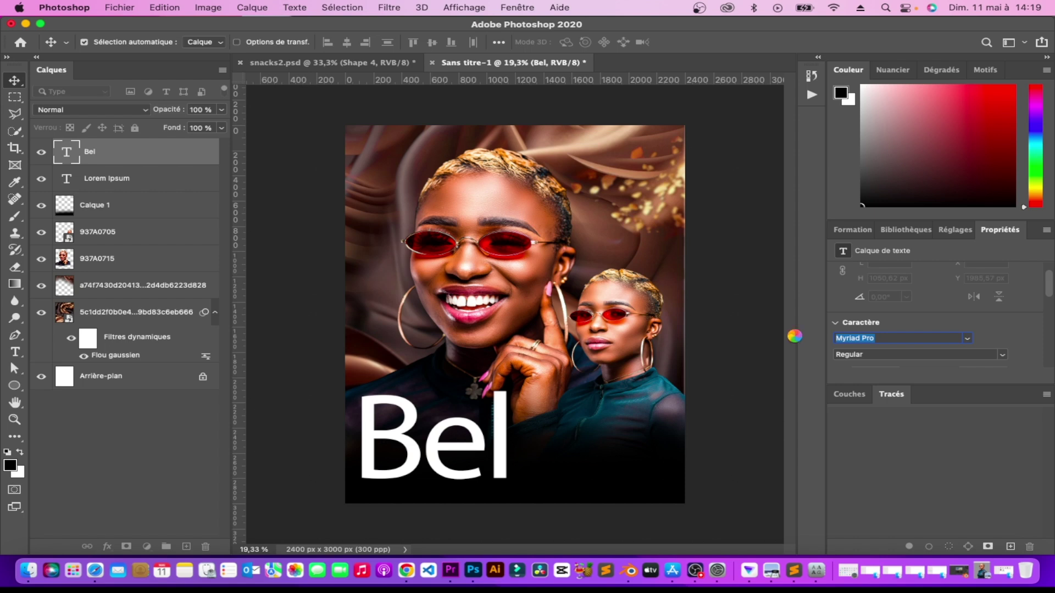
Set Bel in Histora Beralin with Stylistic Alternates enabled for the swash B.
type("h")
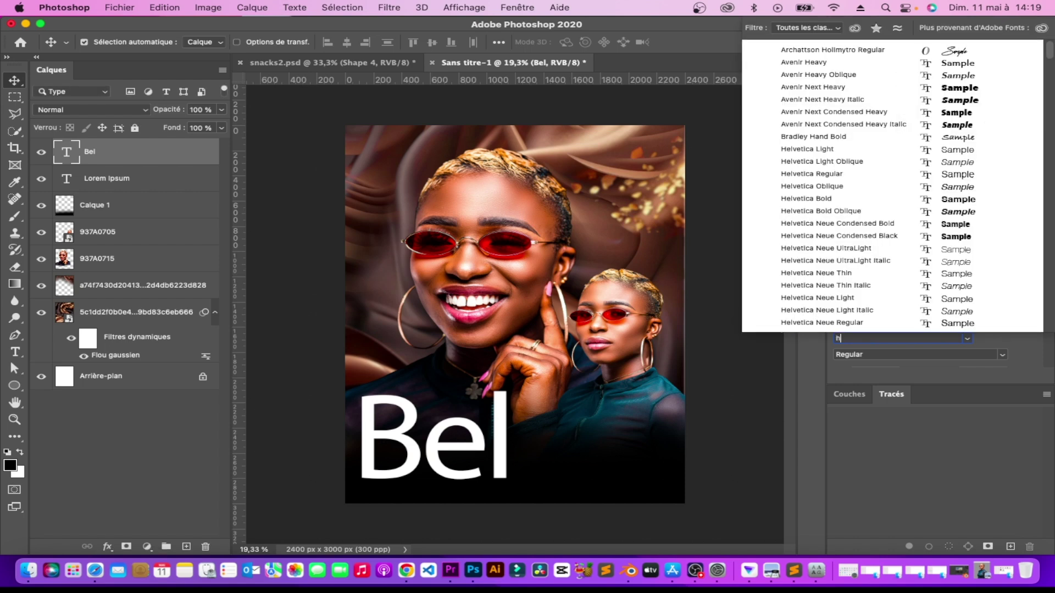
type("istora Beralin")
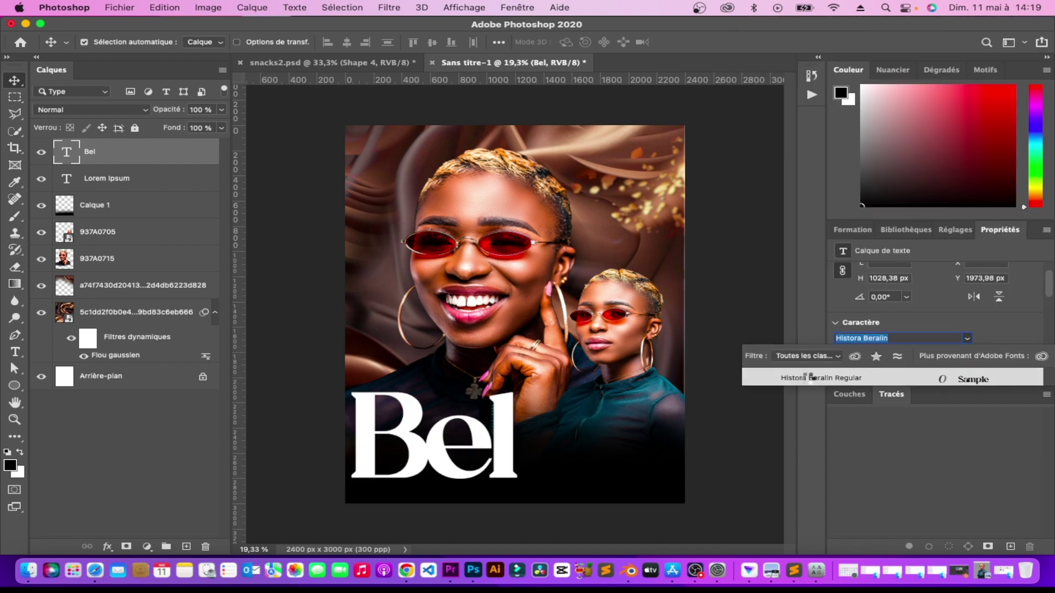
left_click(811, 378)
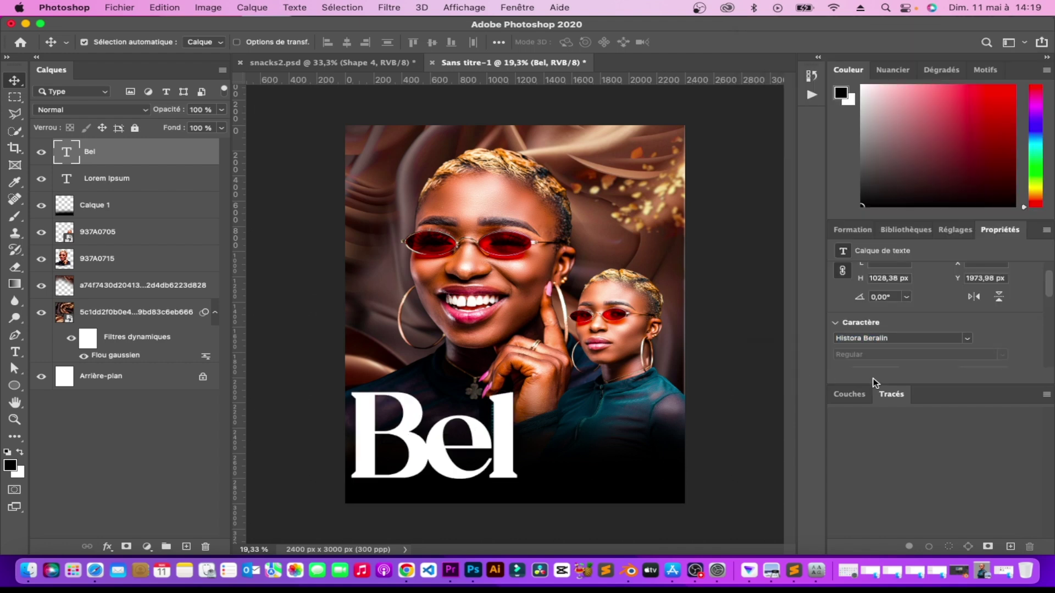
scroll(908, 346, "down", 3)
scroll(912, 340, "up", 2)
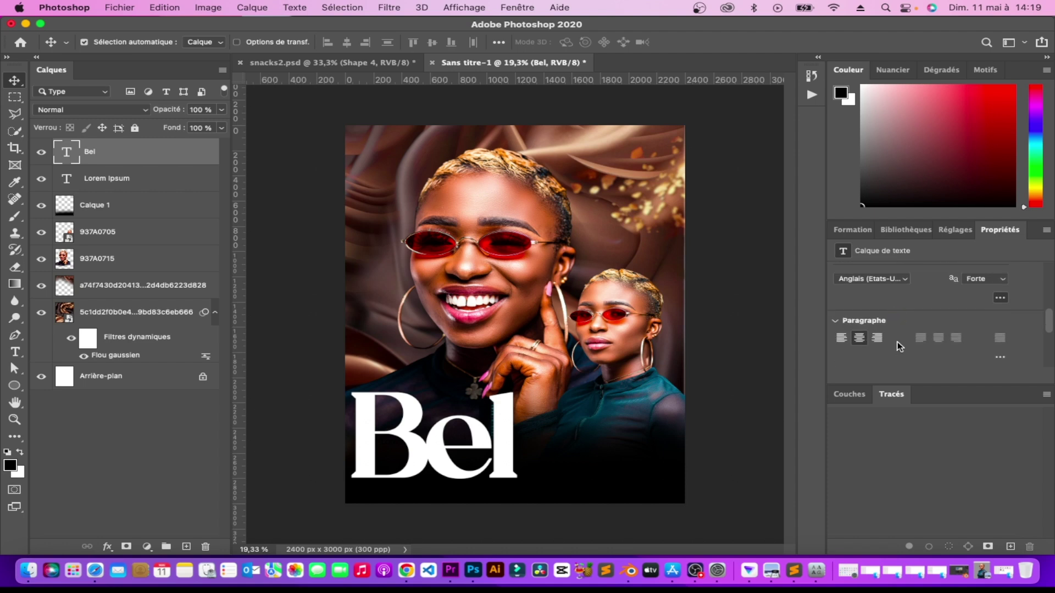
scroll(899, 346, "down", 2)
scroll(899, 346, "down", 2)
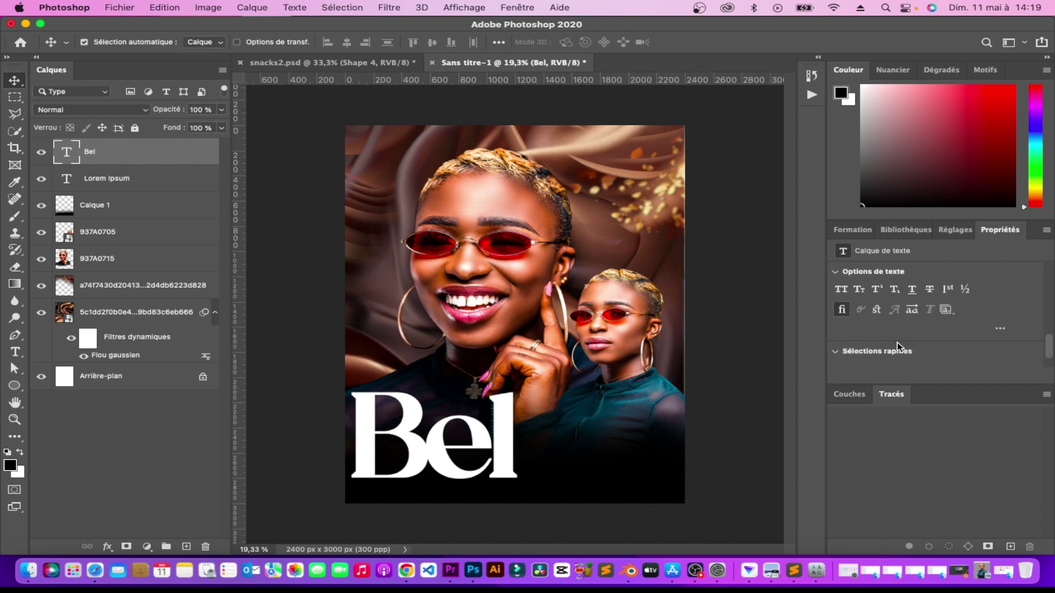
left_click(912, 309)
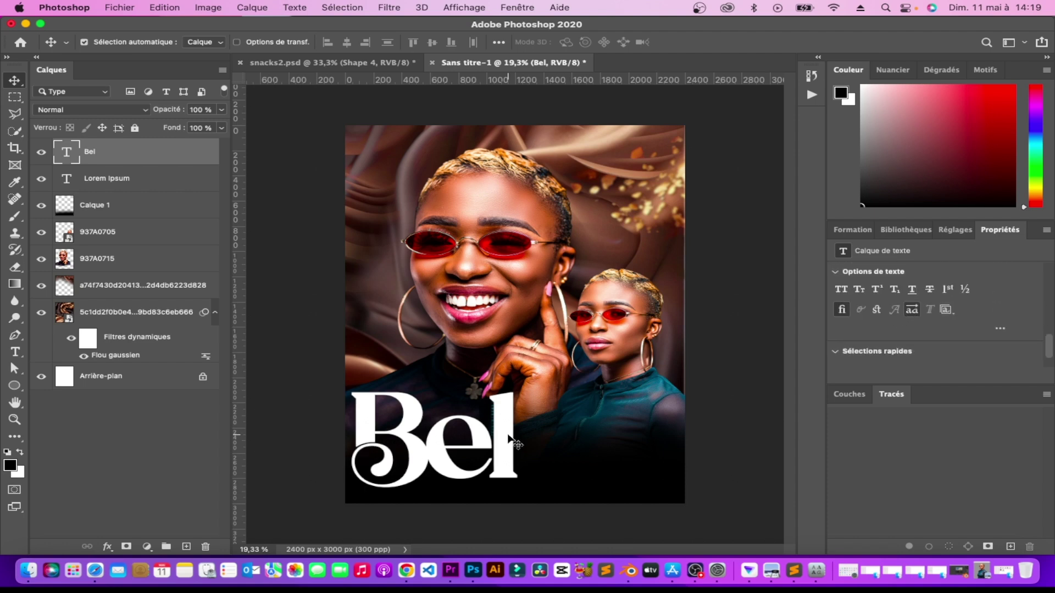
Widen the Bel title slightly, to about 101%.
key("super+t")
left_click_drag(518, 438, 514, 456)
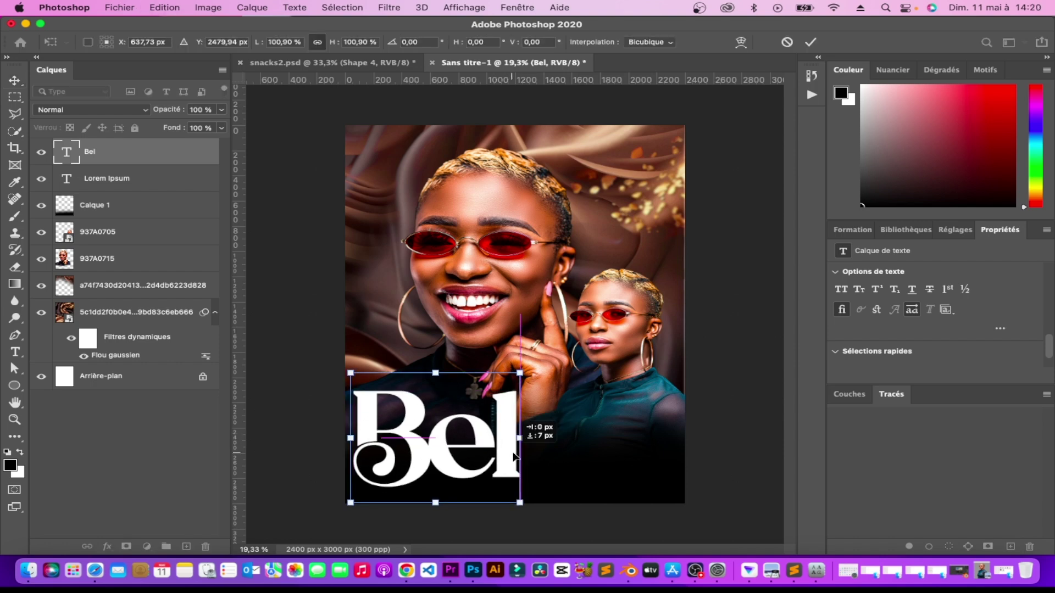
key("Return")
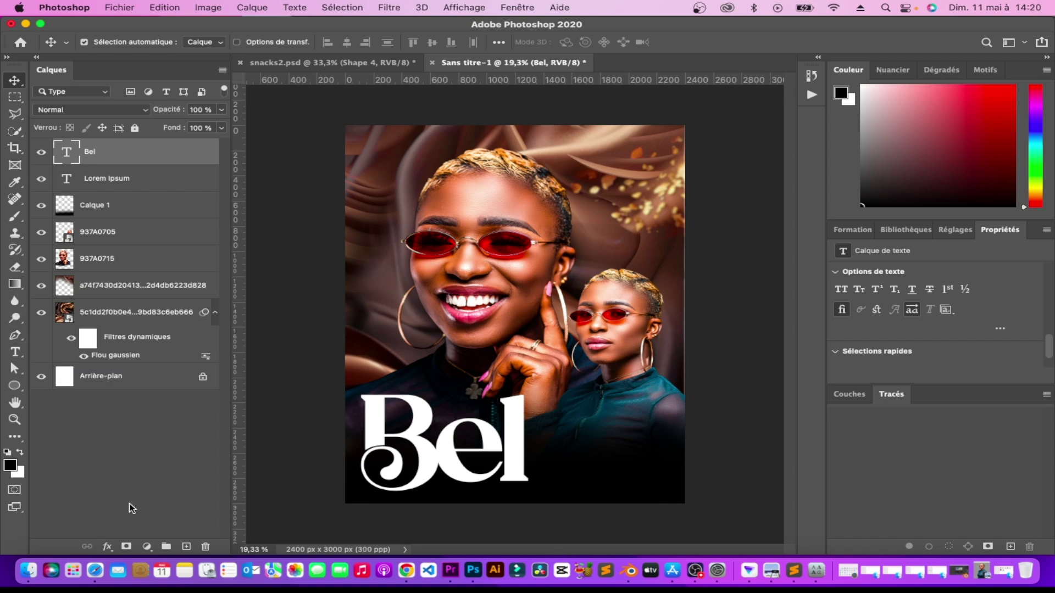
Add a new layer and load orange #c56131 on a 275 px brush.
left_click(186, 547)
left_click(8, 469)
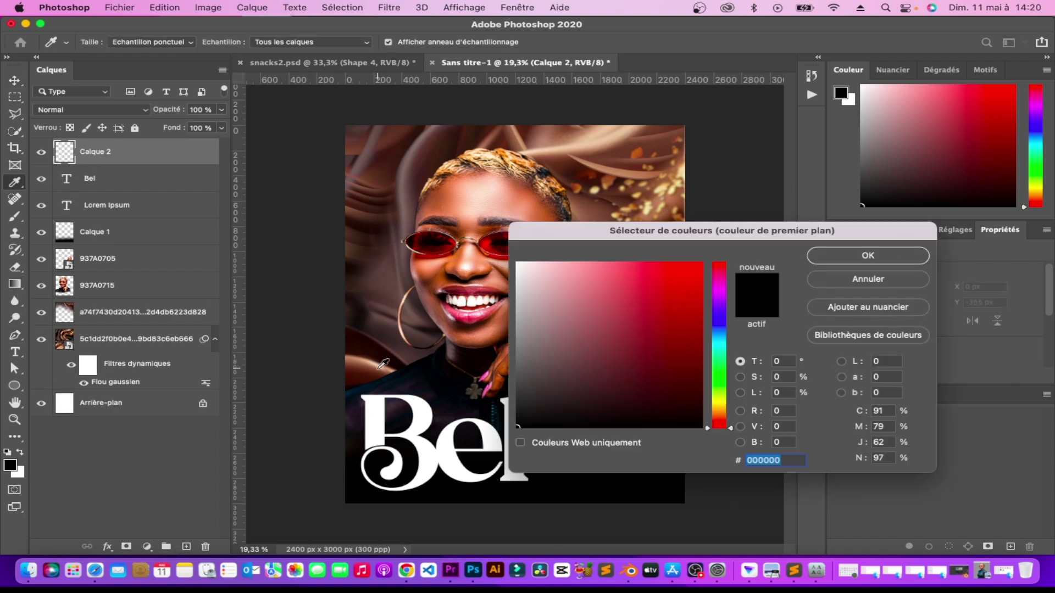
left_click_drag(383, 363, 361, 363)
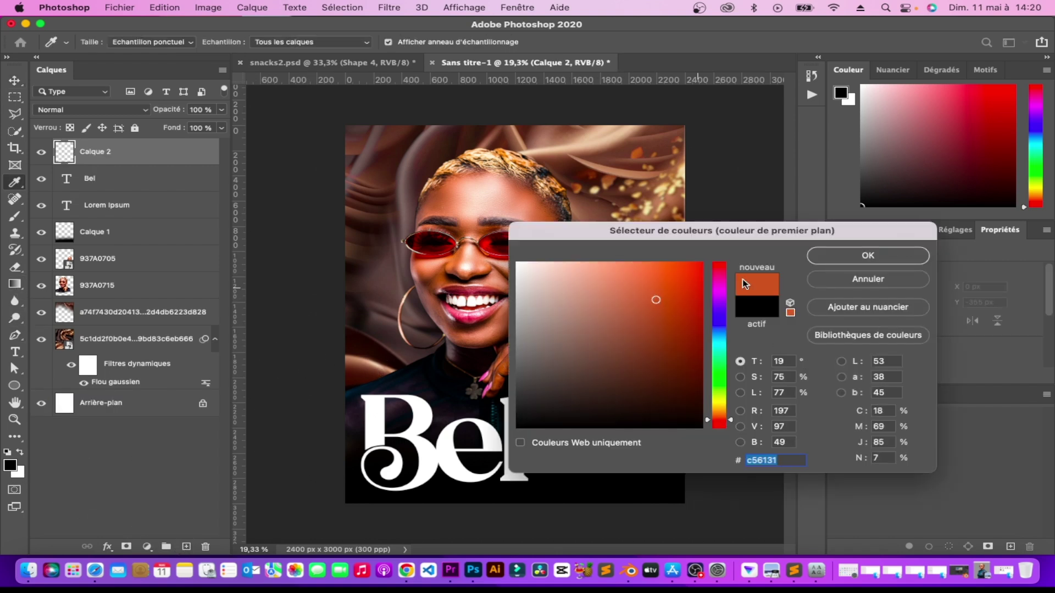
left_click(829, 255)
key("b")
right_click(417, 467)
left_click_drag(594, 375, 566, 374)
left_click(359, 470)
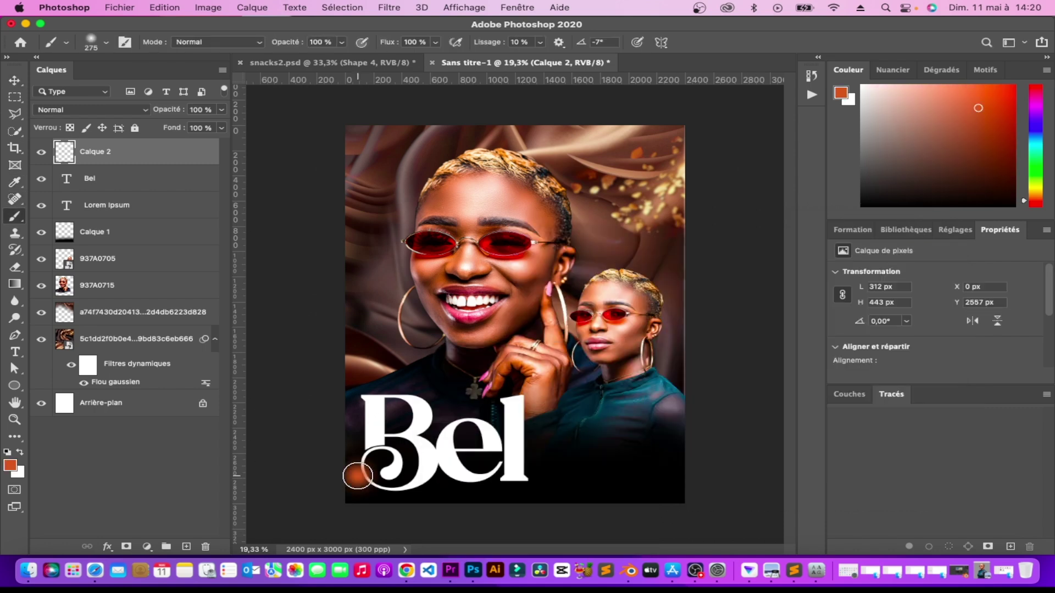
Paint an orange stroke under Bel, stretch it taller, and clip it to the text.
left_click(536, 474, "shift")
key("v")
key("ctrl+t")
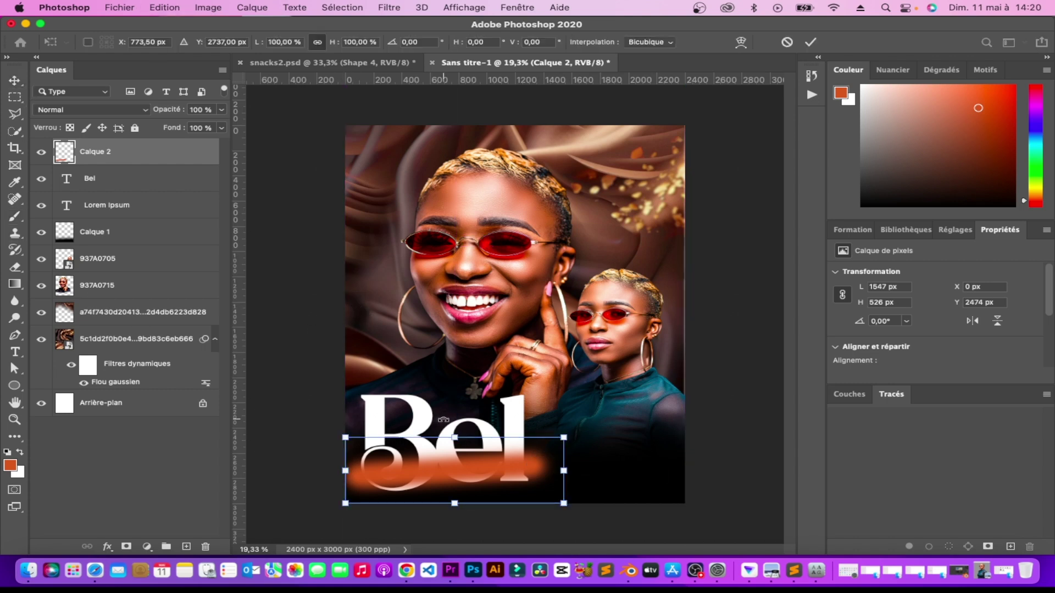
left_click_drag(454, 438, 454, 387)
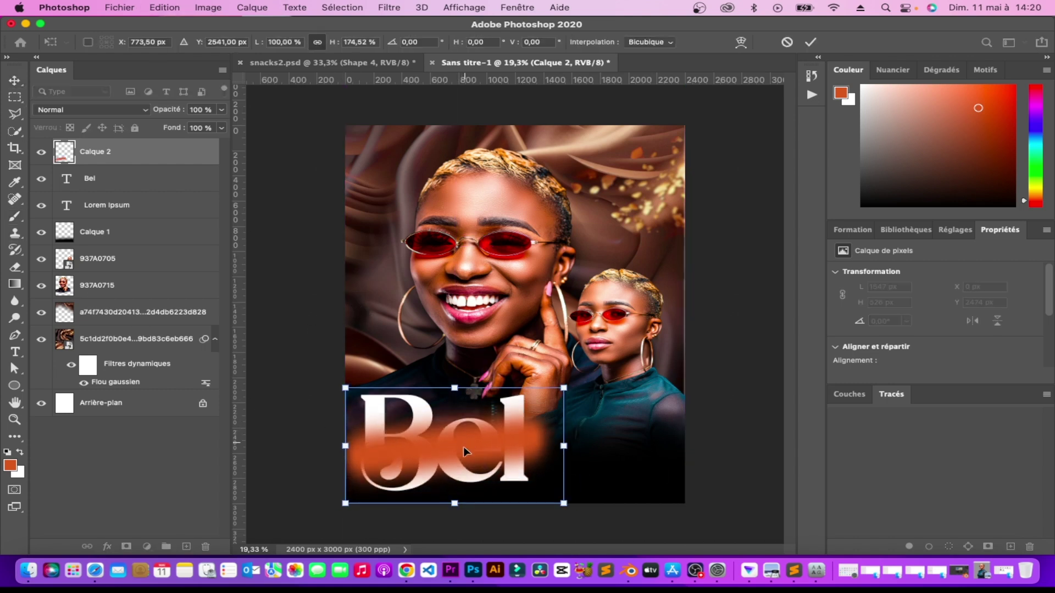
left_click_drag(464, 451, 464, 476)
key("Return")
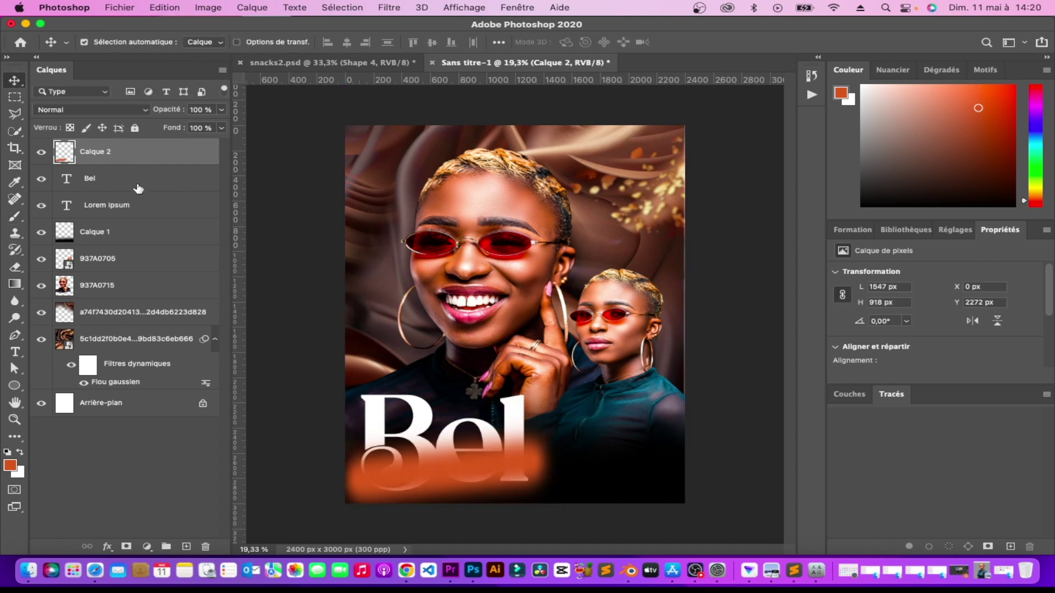
left_click(105, 163, "alt")
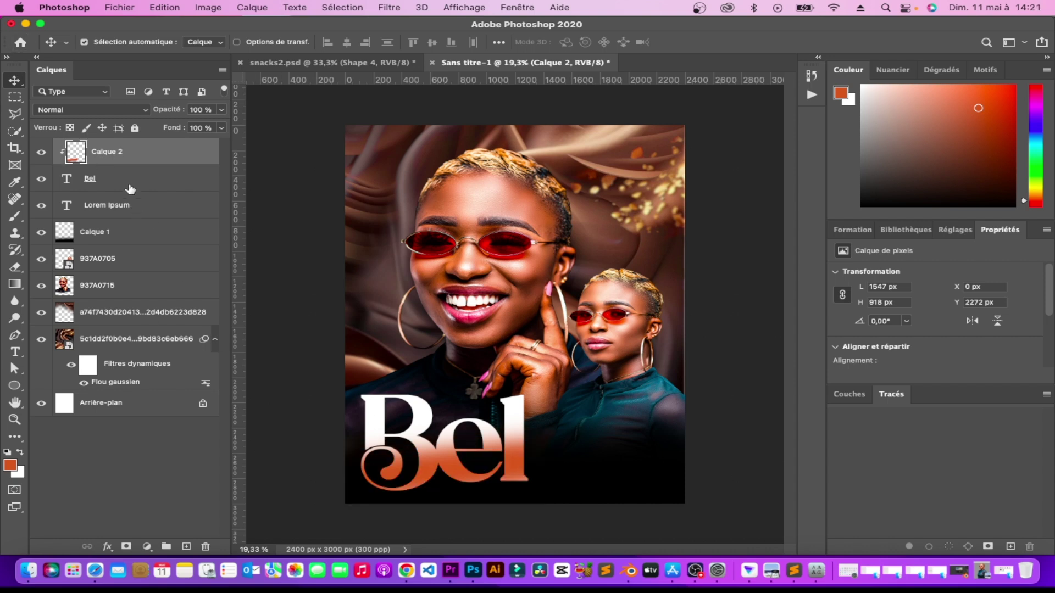
key("shift+Down")
key("shift+Down")
key("shift+Down")
key("shift+Down")
key("shift+Down")
key("shift+Down")
key("shift+Down")
key("shift+Down")
key("shift+Down")
key("shift+Down")
key("shift+Down")
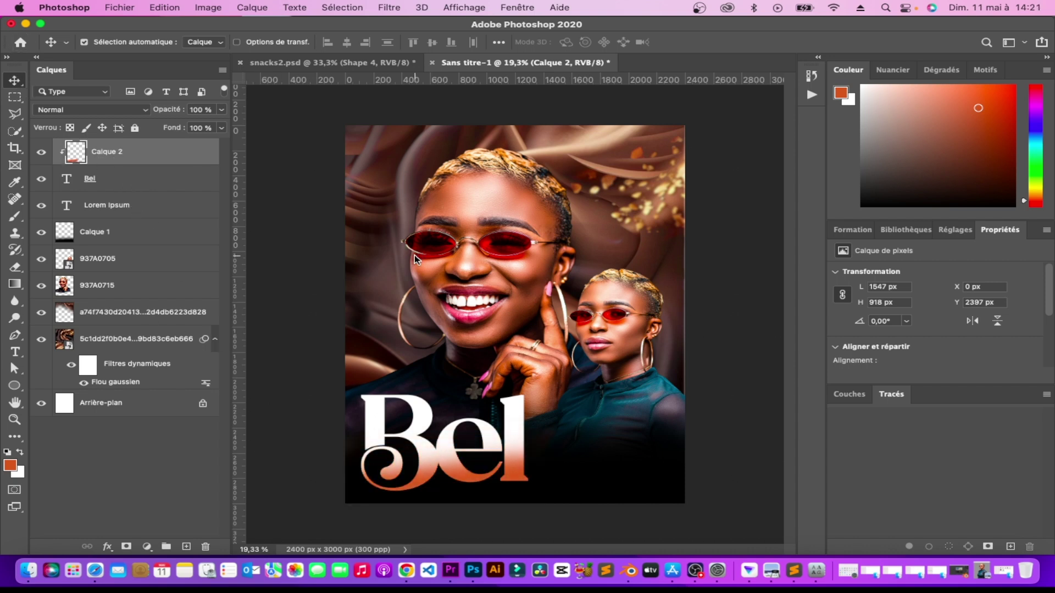
Place a rose image from the resources folder, shrunk to about 27%.
left_click(324, 292)
left_click(36, 569)
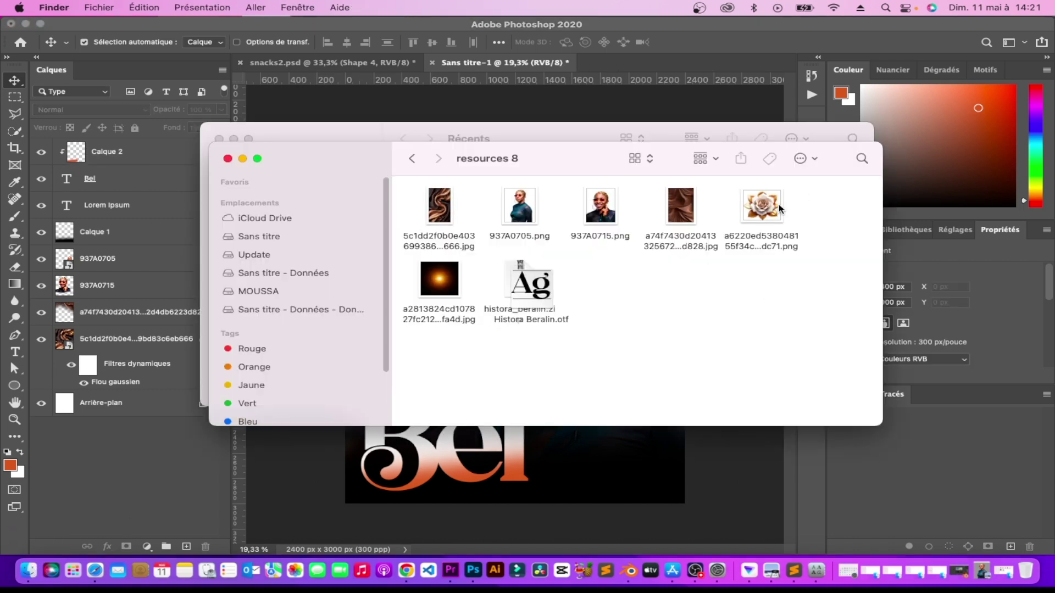
left_click_drag(756, 206, 592, 445)
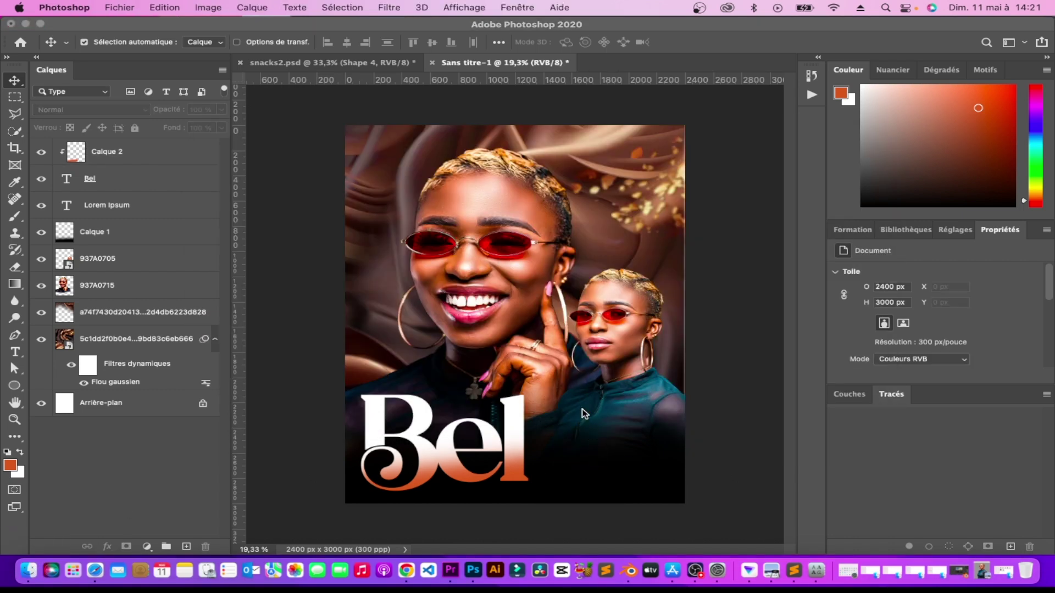
mouse_move(515, 209)
left_mouse_down()
mouse_move(503, 395)
mouse_move(516, 363)
left_mouse_up()
key("Return")
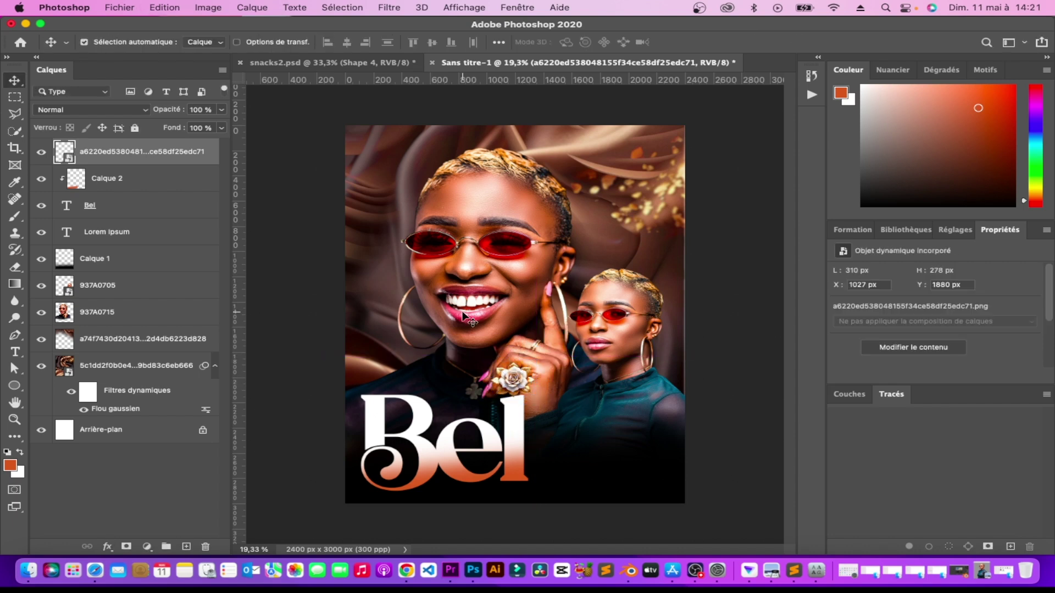
Place another rose image and move its layer beneath the woman's photo.
left_click(29, 570)
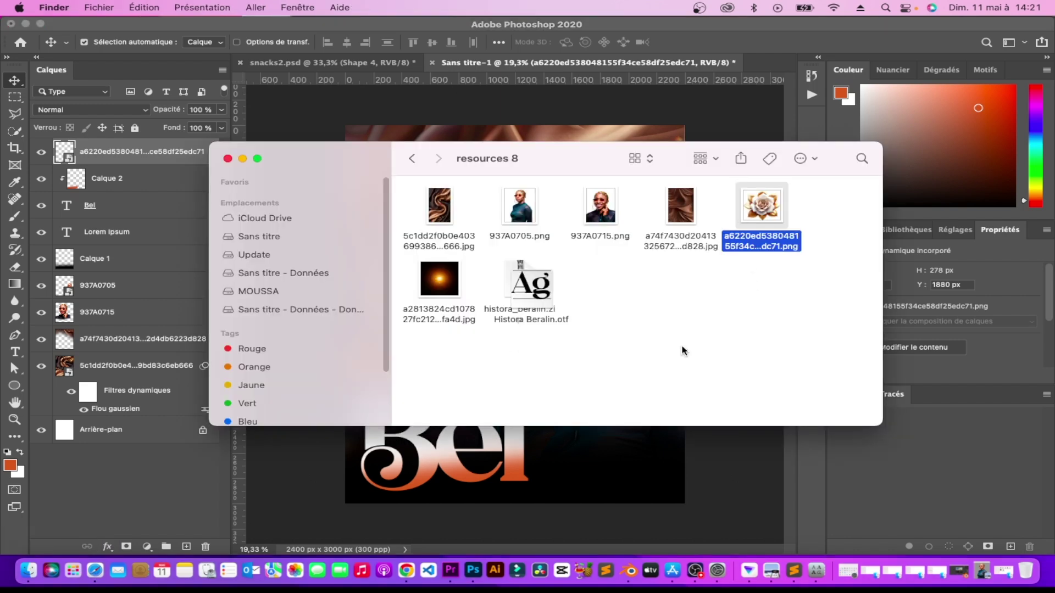
left_click_drag(762, 206, 599, 440)
left_click_drag(571, 360, 533, 273)
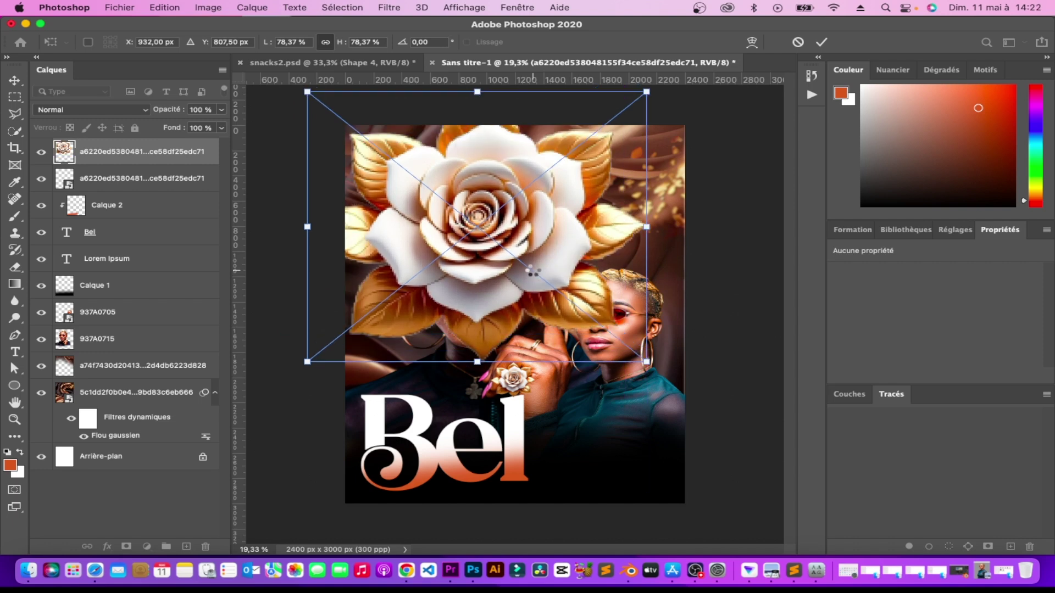
key("Return")
left_click_drag(137, 152, 101, 341)
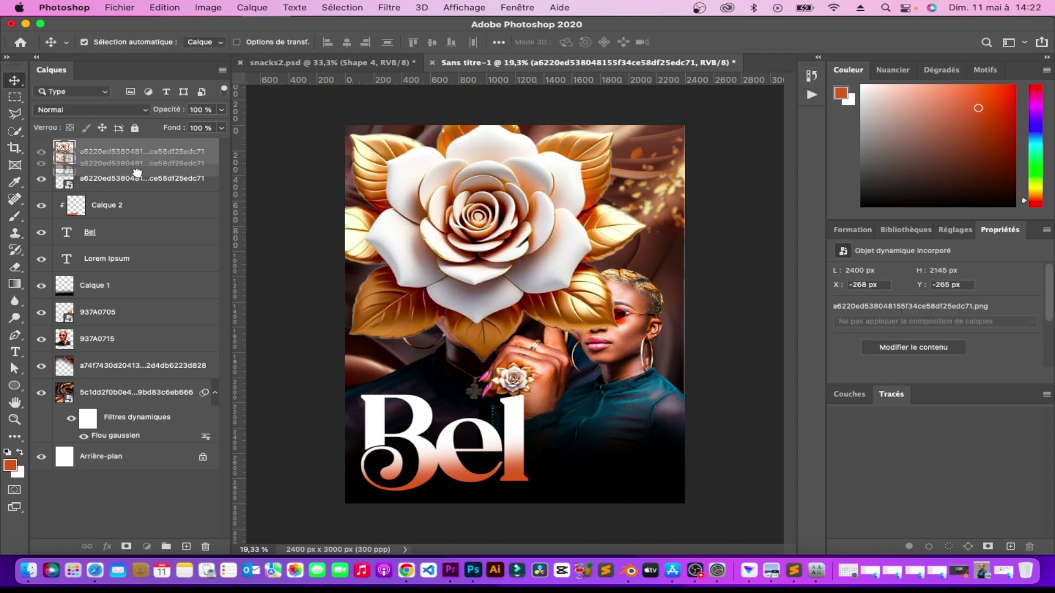
Resize and reposition the rose to about 2246 × 2010 px behind her head.
key("super+t")
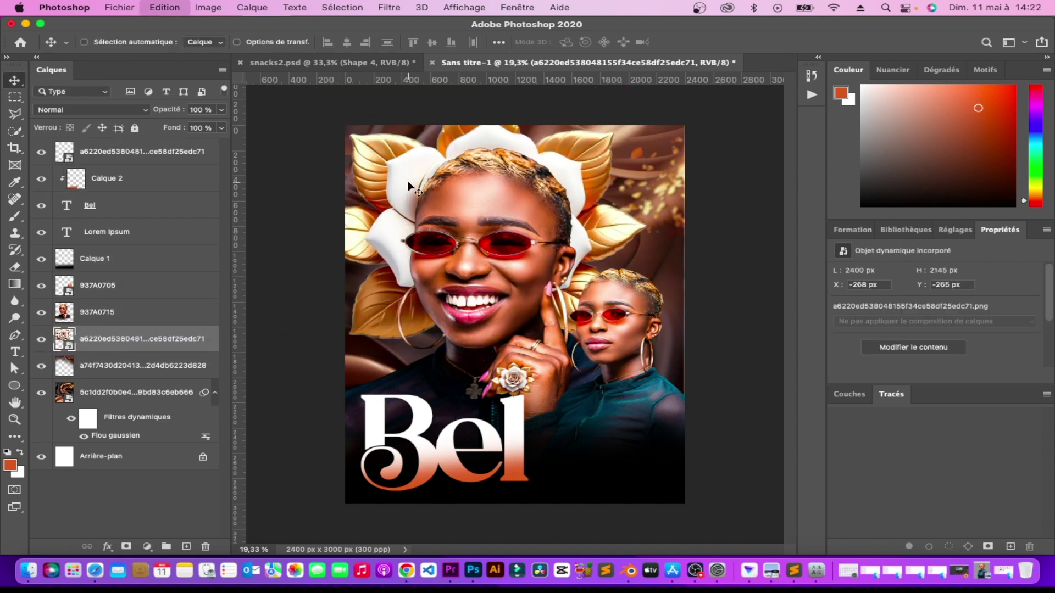
left_click_drag(477, 93, 477, 96)
left_click_drag(483, 83, 484, 84)
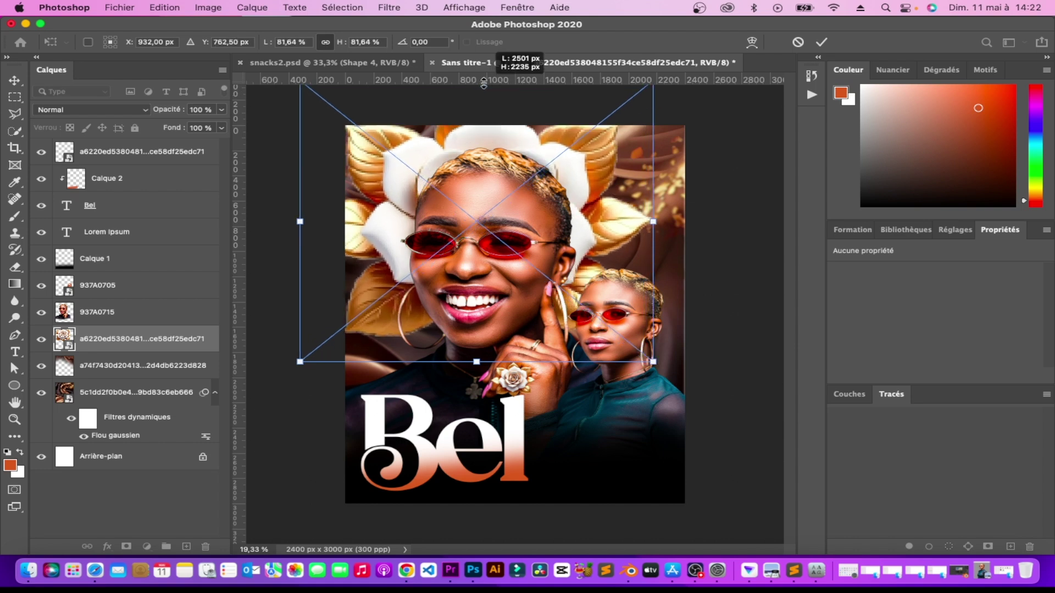
left_click_drag(662, 225, 623, 224)
left_click_drag(556, 170, 578, 174)
key("Return")
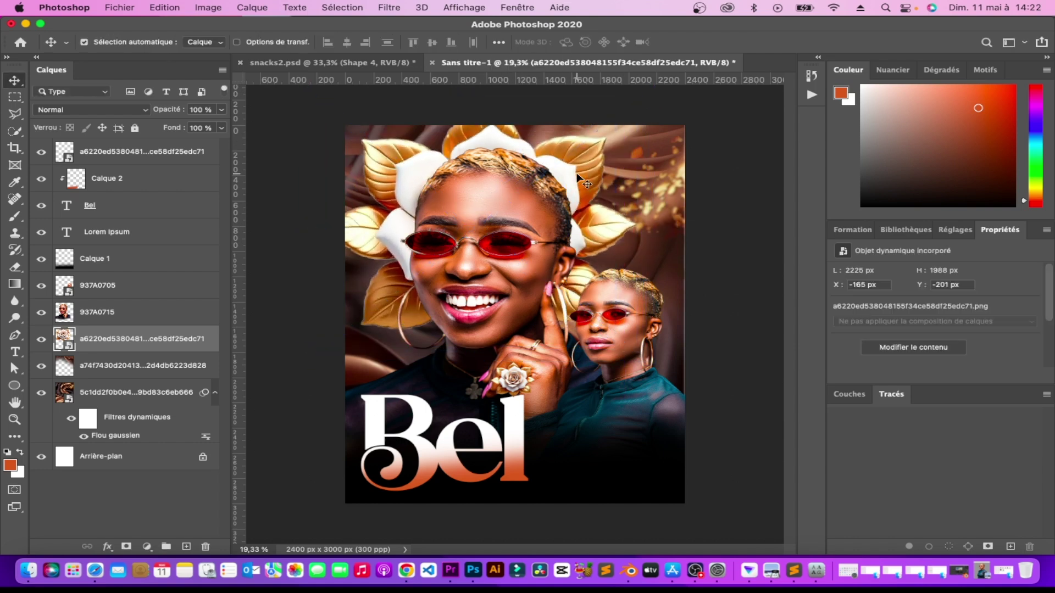
Apply a 7.2 px Gaussian Blur to the rose.
left_click(389, 7)
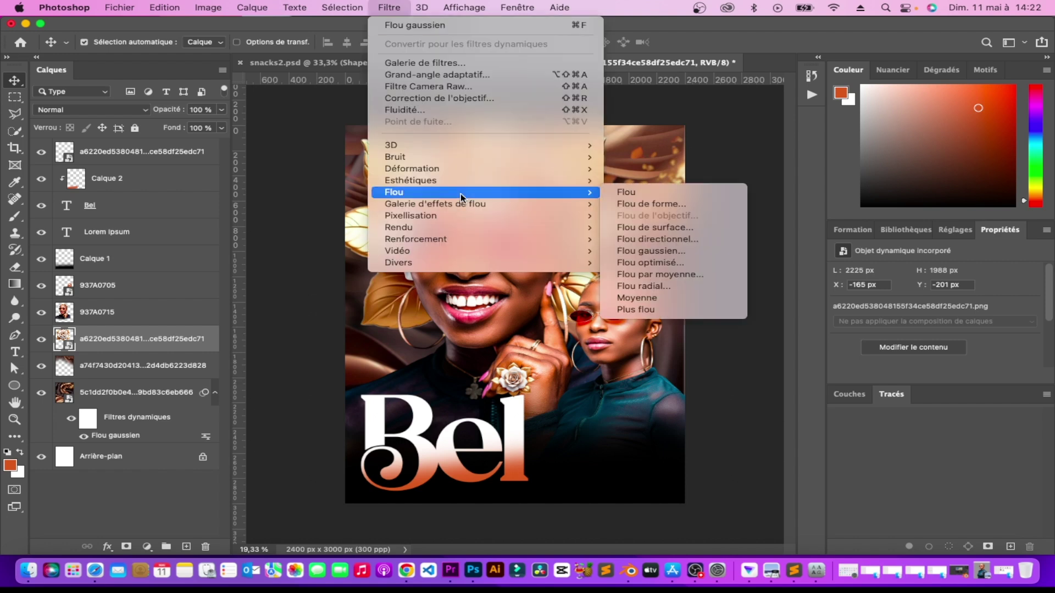
left_click(611, 239)
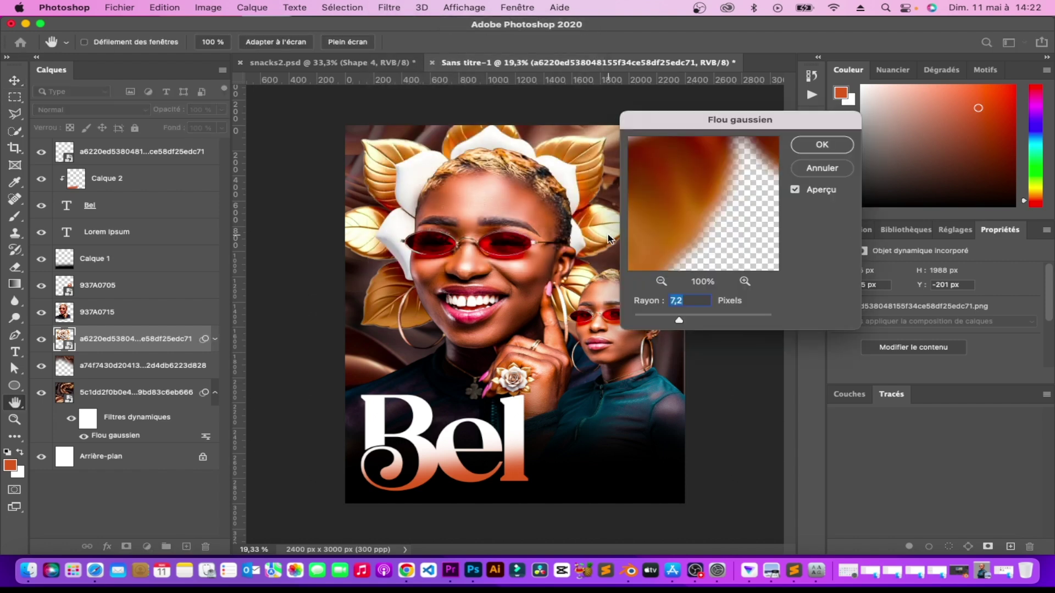
left_click(819, 144)
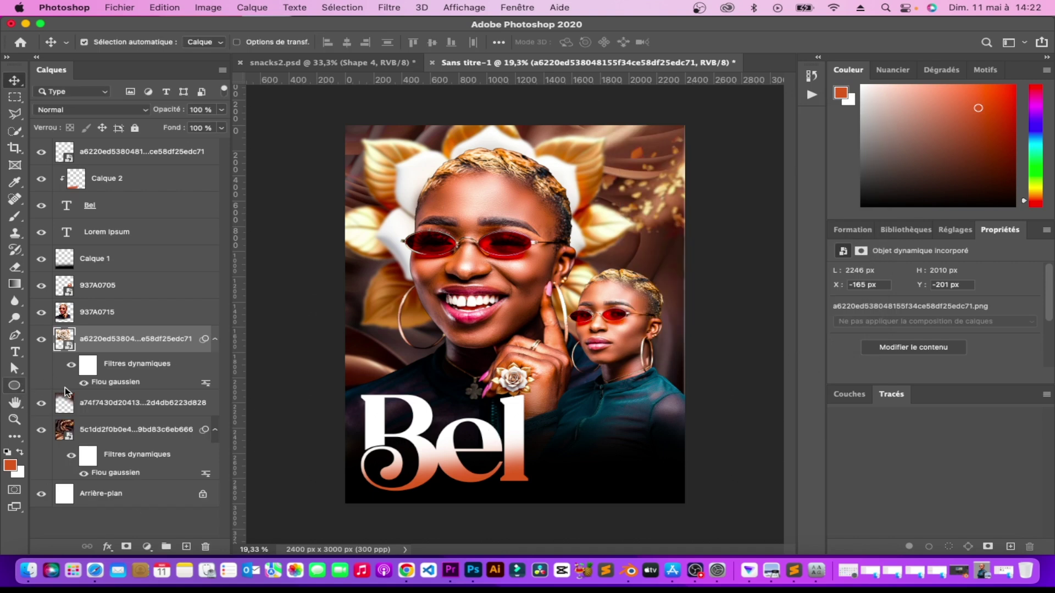
Draw a rectangle right of Bel, move it to the top layer, and set 0% opacity.
right_click(89, 388)
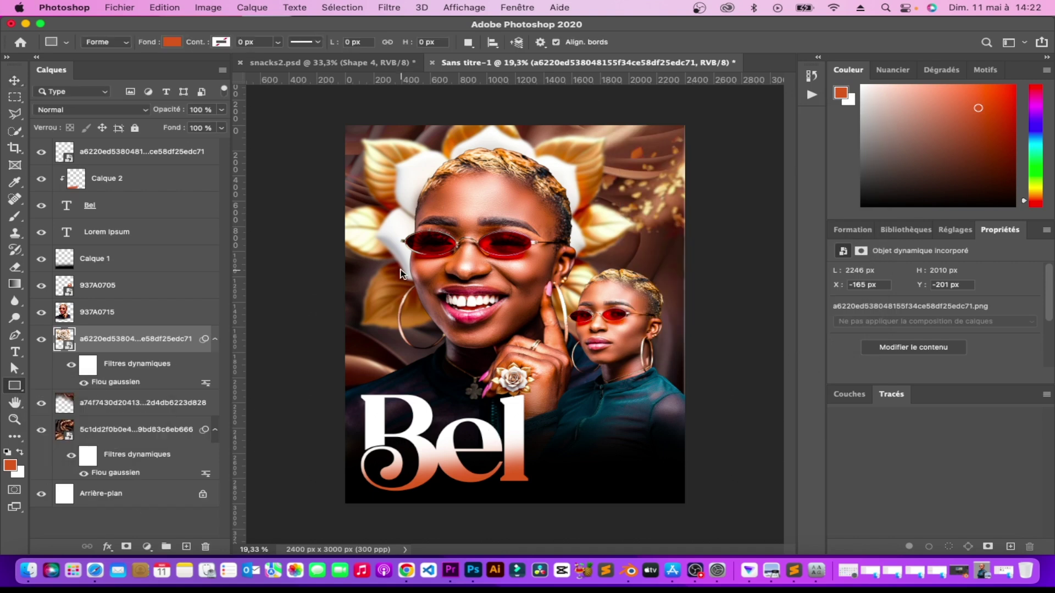
left_click_drag(566, 424, 663, 477)
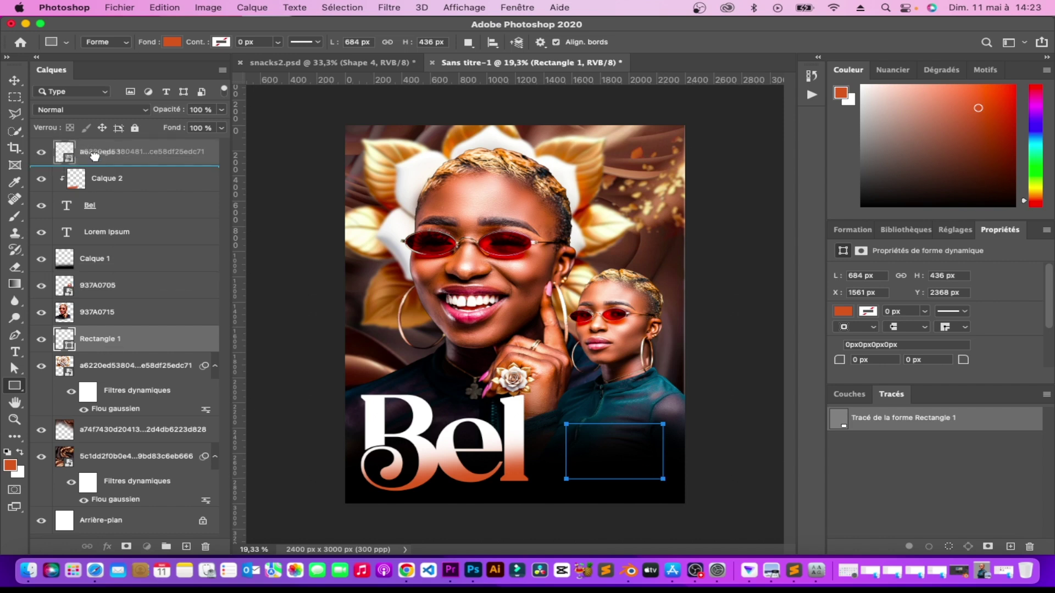
left_click_drag(106, 351, 105, 151)
key("v")
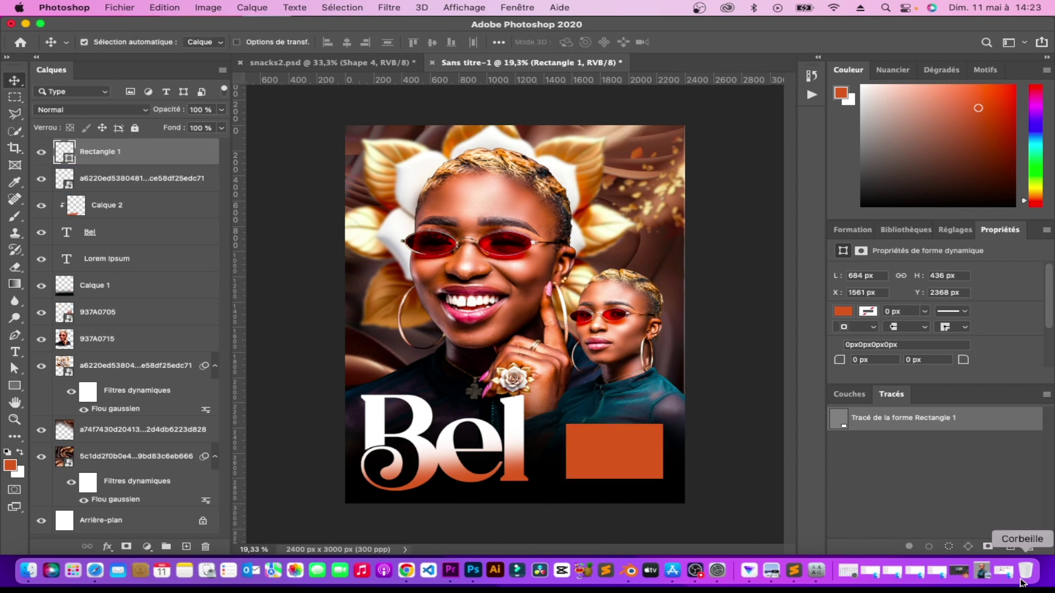
left_click(223, 113)
left_click_drag(221, 126, 148, 126)
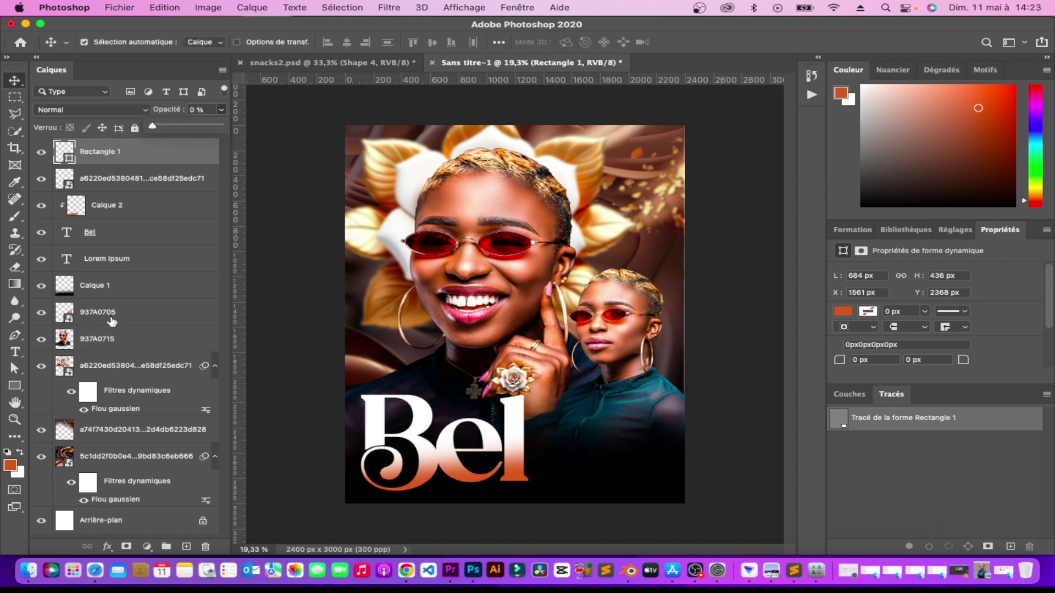
left_click(167, 155)
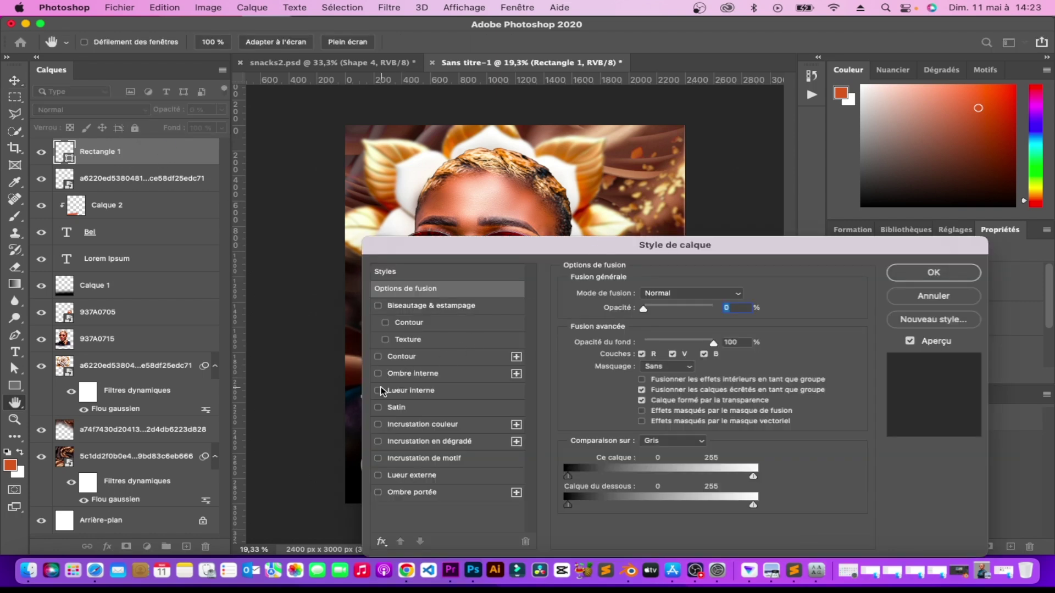
Add an Inner Glow layer style to the rectangle.
left_click(378, 391)
left_click_drag(549, 245, 921, 244)
left_click(841, 391)
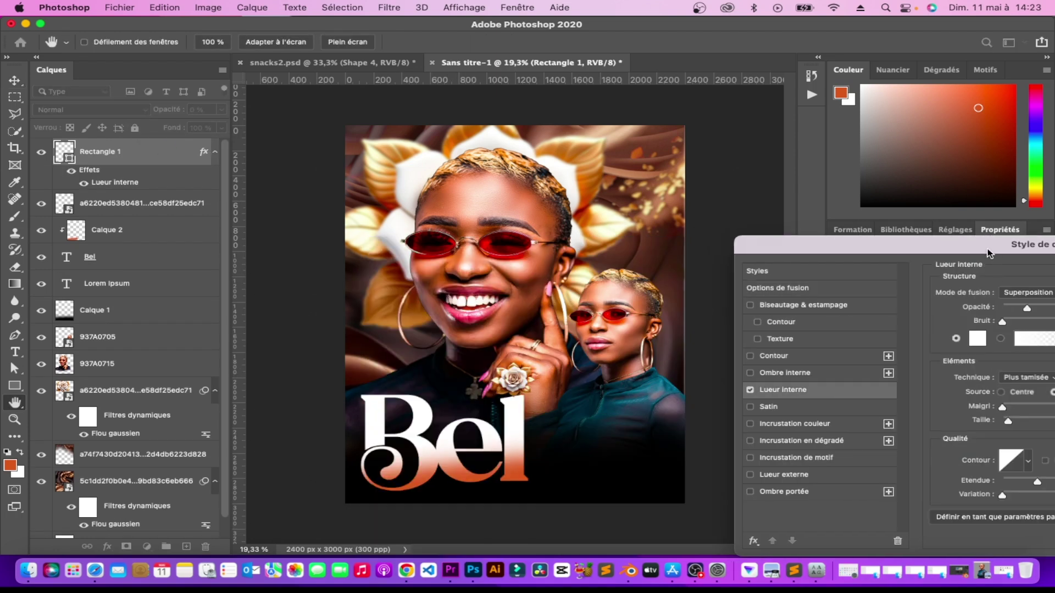
left_click_drag(989, 253, 918, 256)
left_click(931, 325)
left_click_drag(906, 247, 705, 252)
key("Return")
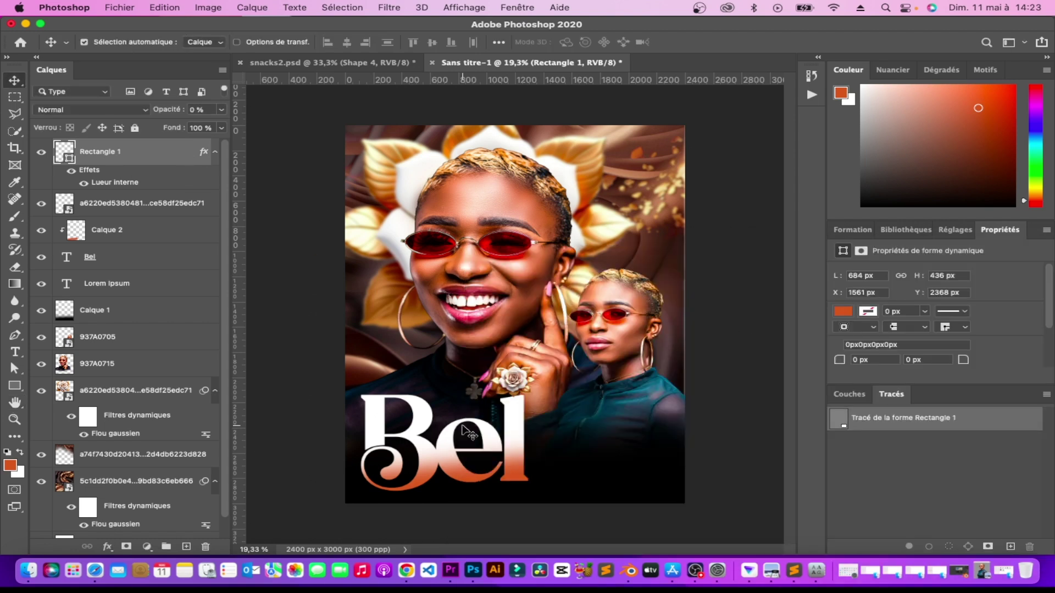
Set the rectangle to no fill and restore it to full opacity.
left_click(221, 110)
left_click_drag(155, 128, 199, 157)
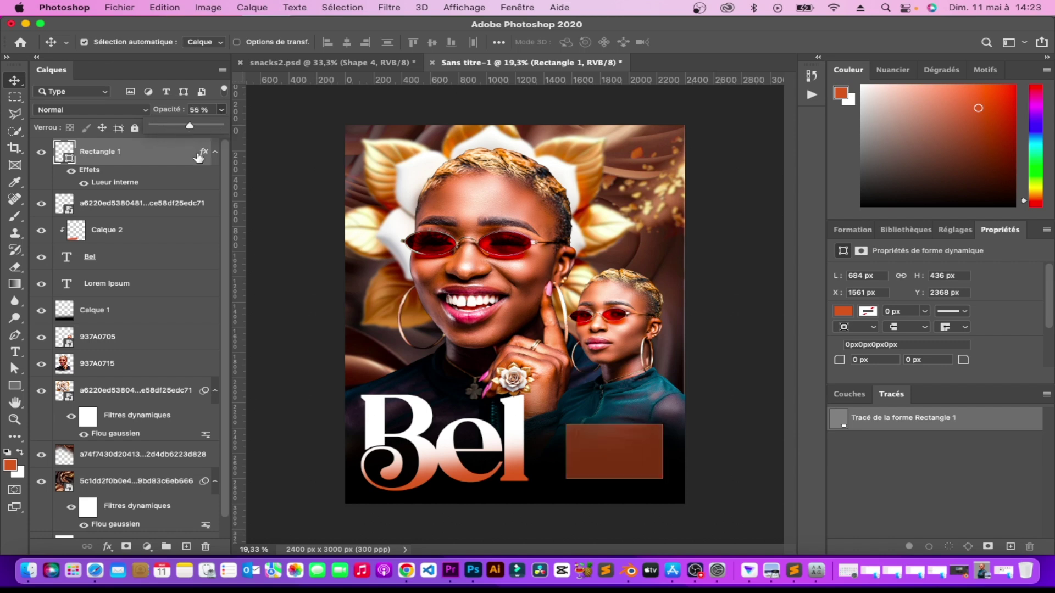
left_click(843, 312)
left_click(850, 350)
key("Return")
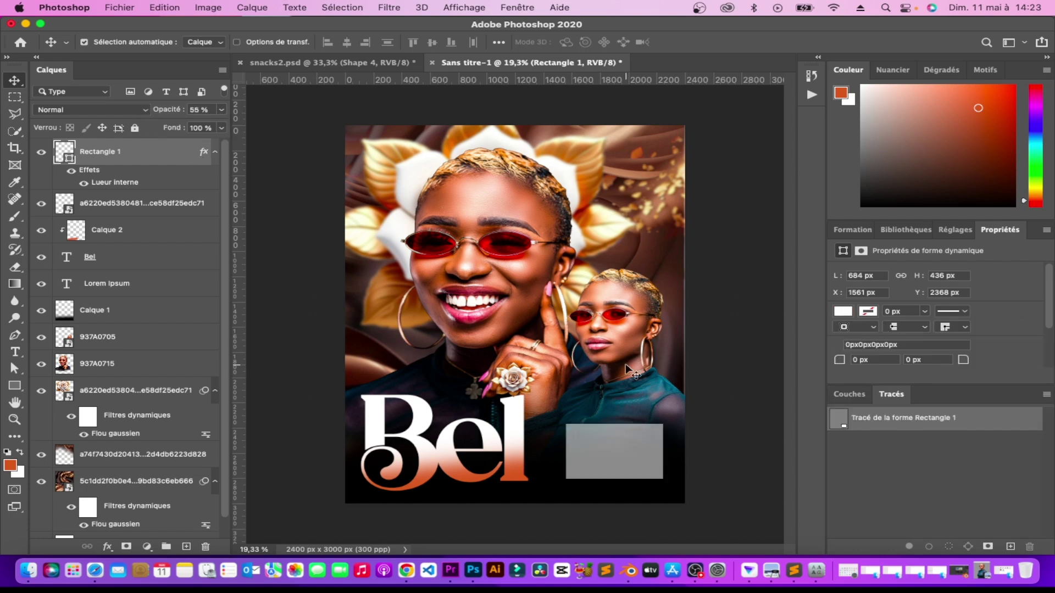
left_click(843, 312)
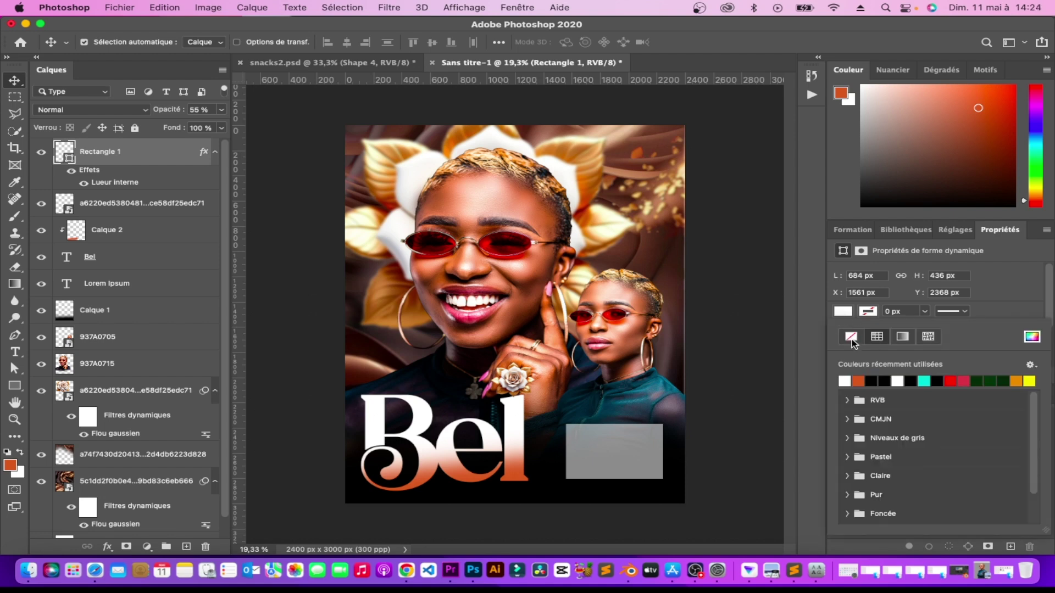
left_click(851, 337)
key("Return")
left_click_drag(216, 111, 276, 132)
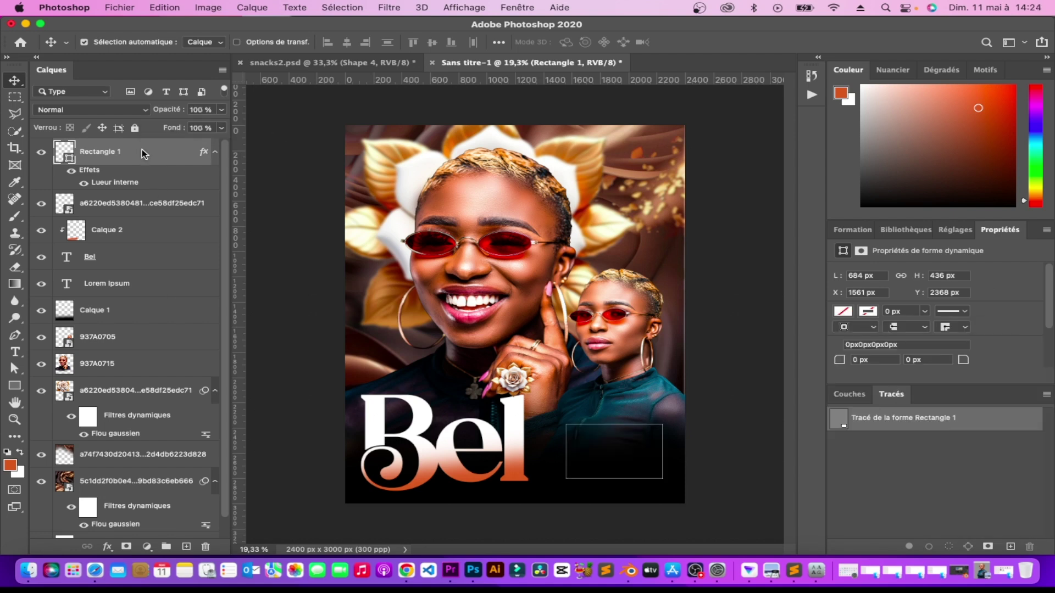
Make the inner glow grey, 70 px, lower opacity, then duplicate the box offset up-right.
double_click(141, 150)
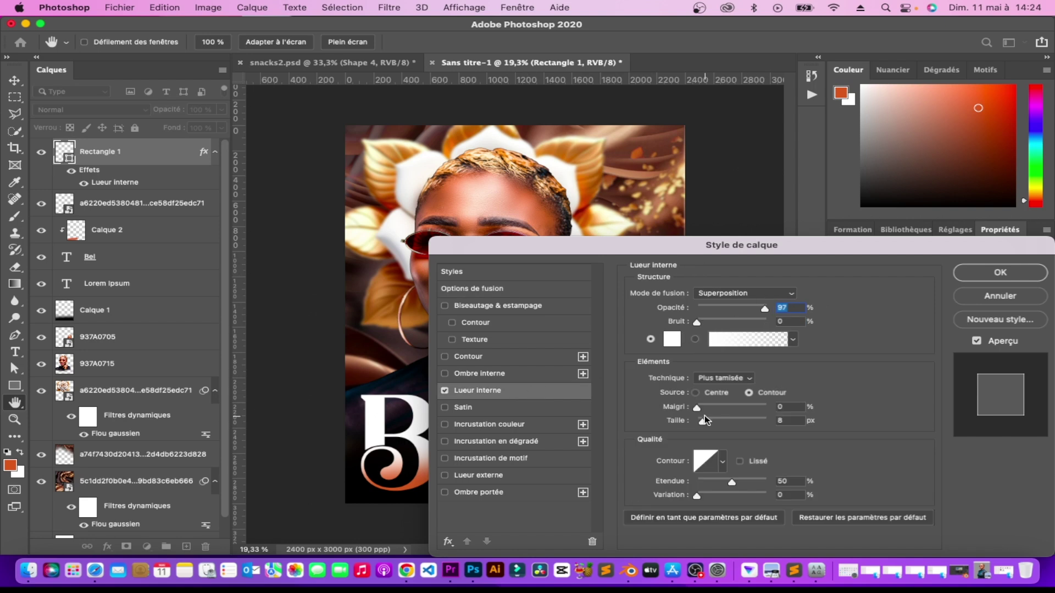
left_click_drag(653, 245, 880, 245)
left_click_drag(968, 420, 938, 426)
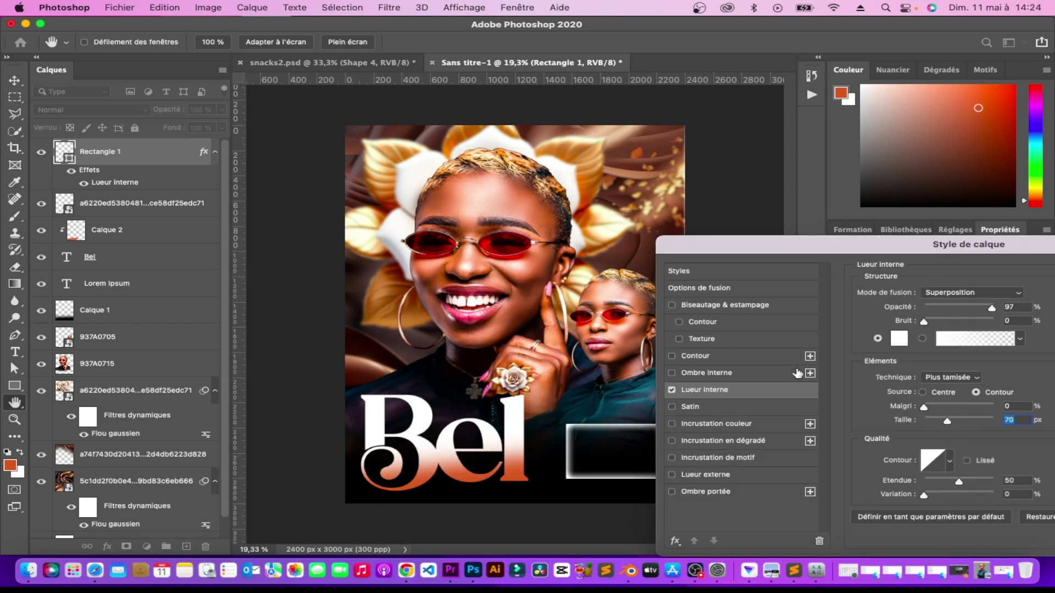
left_click(899, 338)
left_click(520, 330)
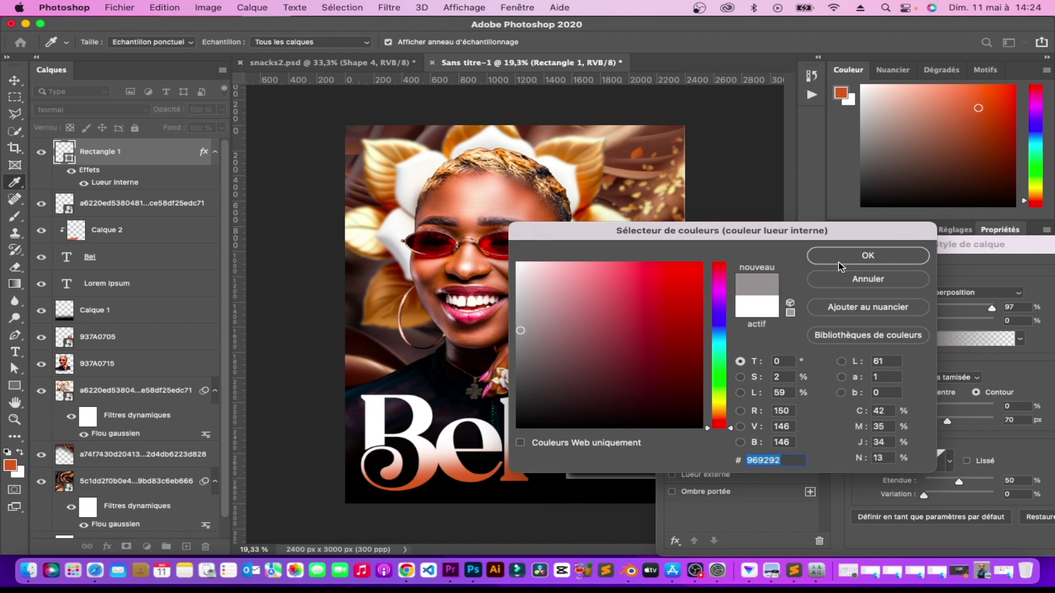
left_click(839, 267)
left_click_drag(889, 242, 807, 240)
left_click_drag(907, 309, 883, 309)
mouse_move(888, 246)
left_mouse_down()
mouse_move(973, 247)
mouse_move(697, 247)
left_mouse_up()
left_click(890, 299)
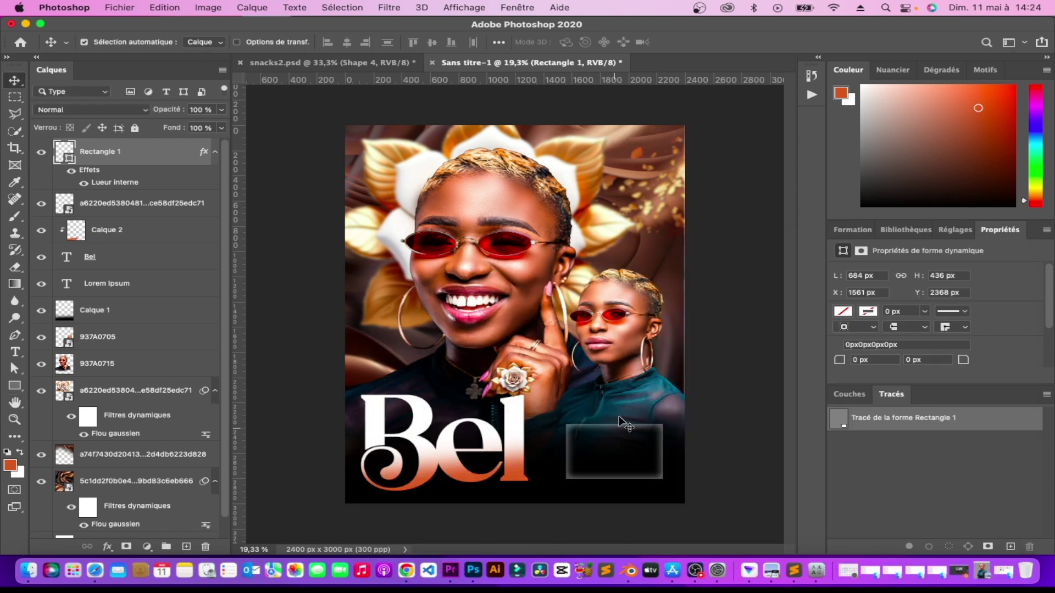
left_click_drag(619, 417, 625, 408, "alt")
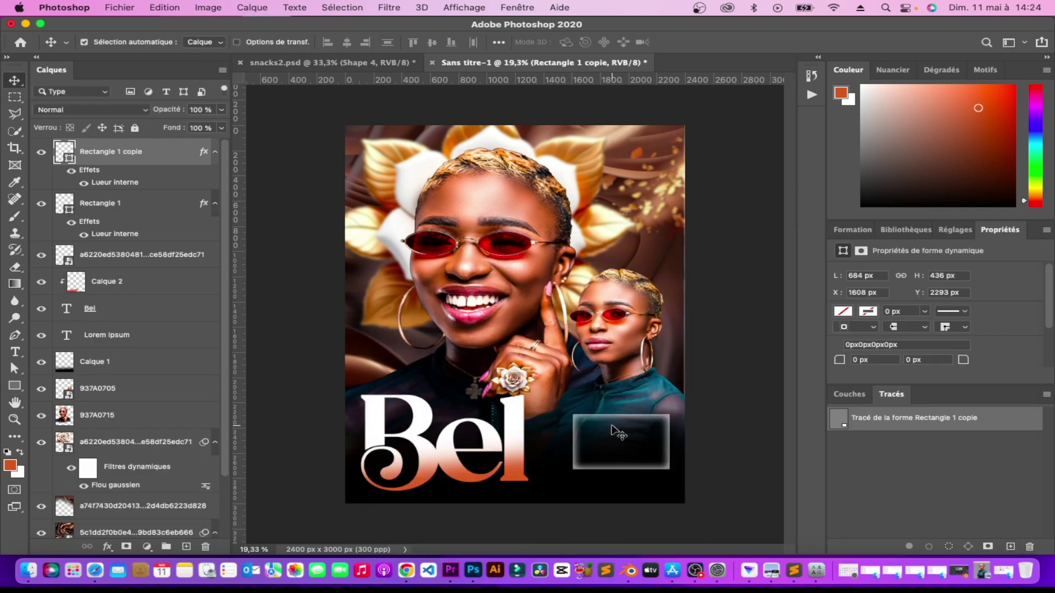
Scale up Rectangle 1 copie to about 787 × 502 px around the original.
key("ctrl+t")
left_click_drag(620, 416, 620, 410)
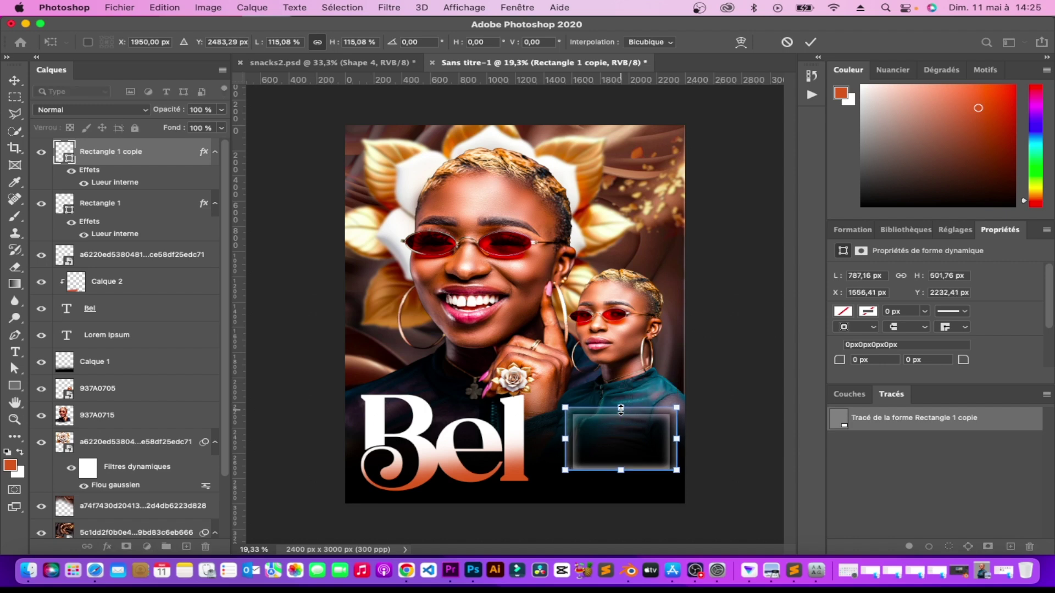
key("Return")
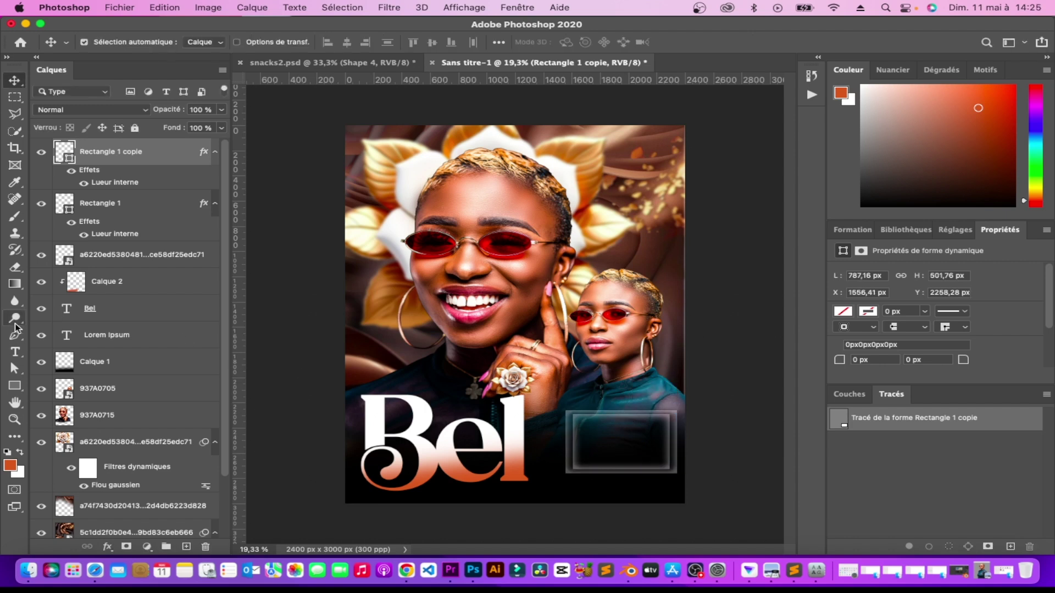
Add a test text line at 24–30 pt with an alternate L, then delete it.
left_click(15, 352)
left_click(595, 347)
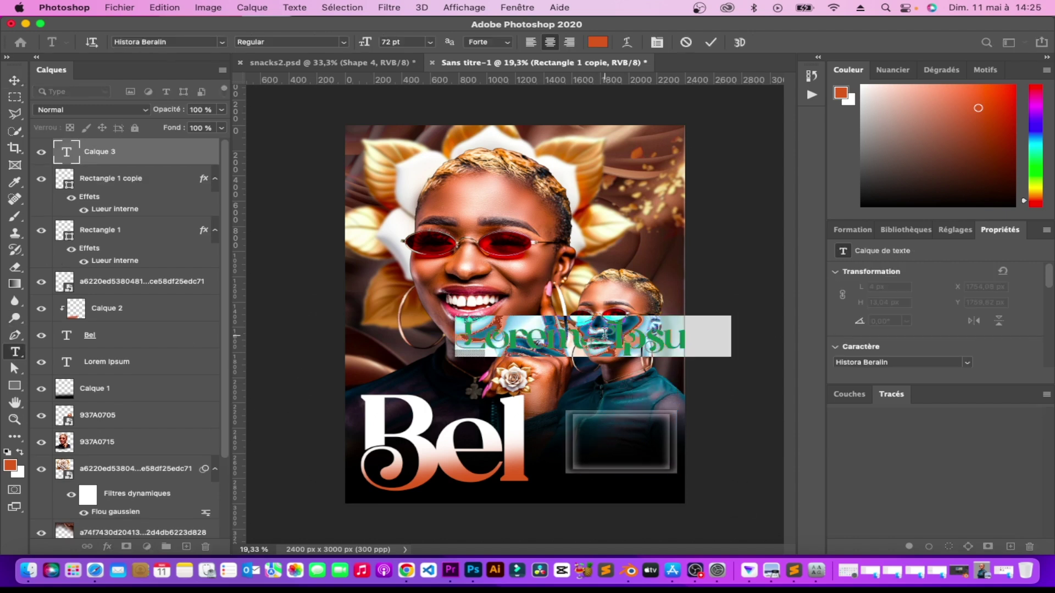
left_click(430, 41)
left_click(404, 173)
left_click(430, 42)
left_click(405, 185)
key("super+shift+period")
key("super+shift+period")
key("super+shift+period")
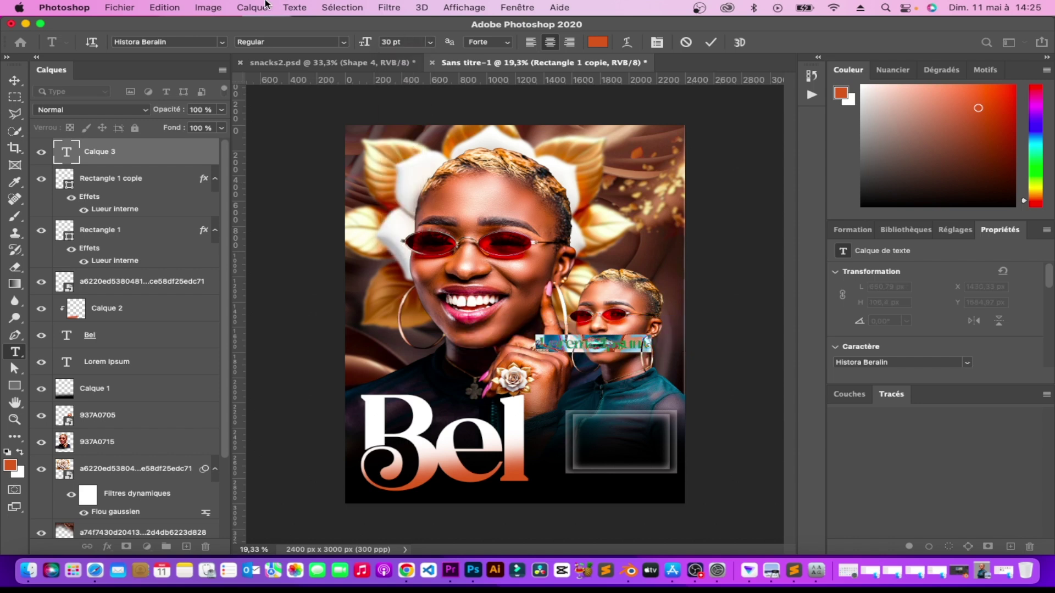
left_click(610, 347)
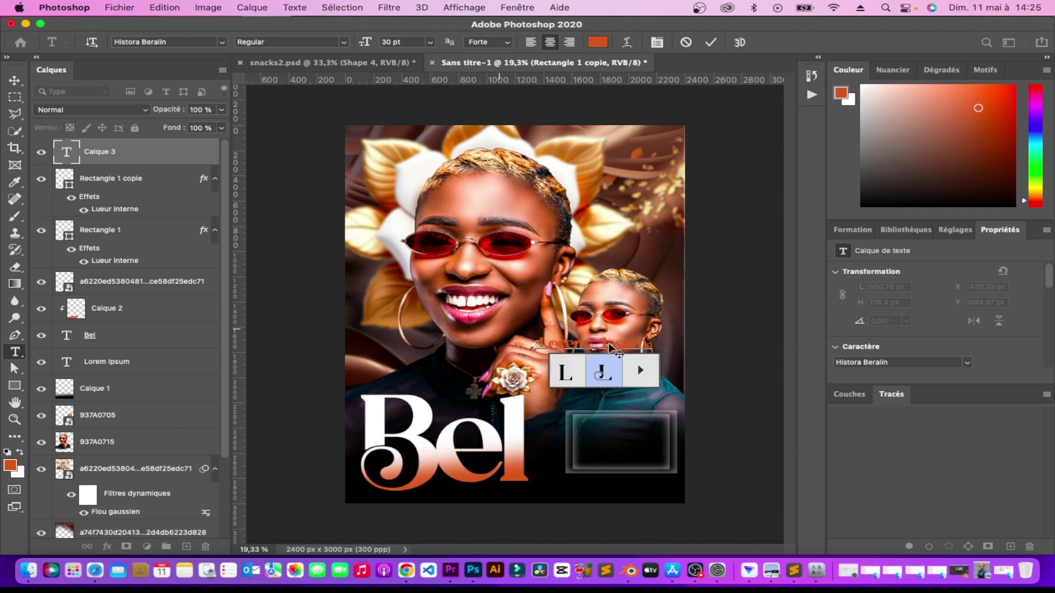
left_click(603, 371)
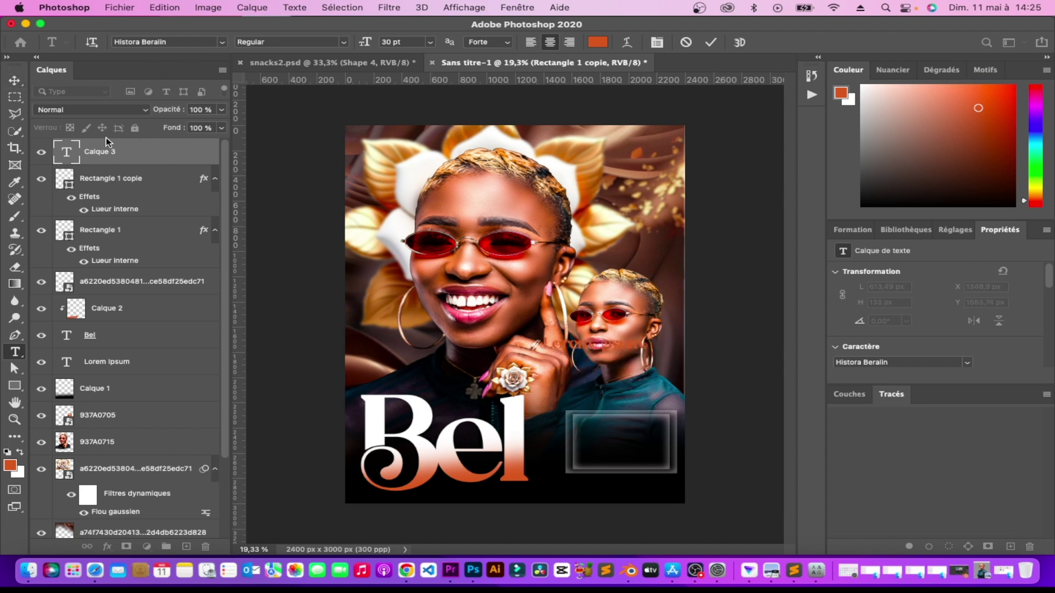
left_click(15, 81)
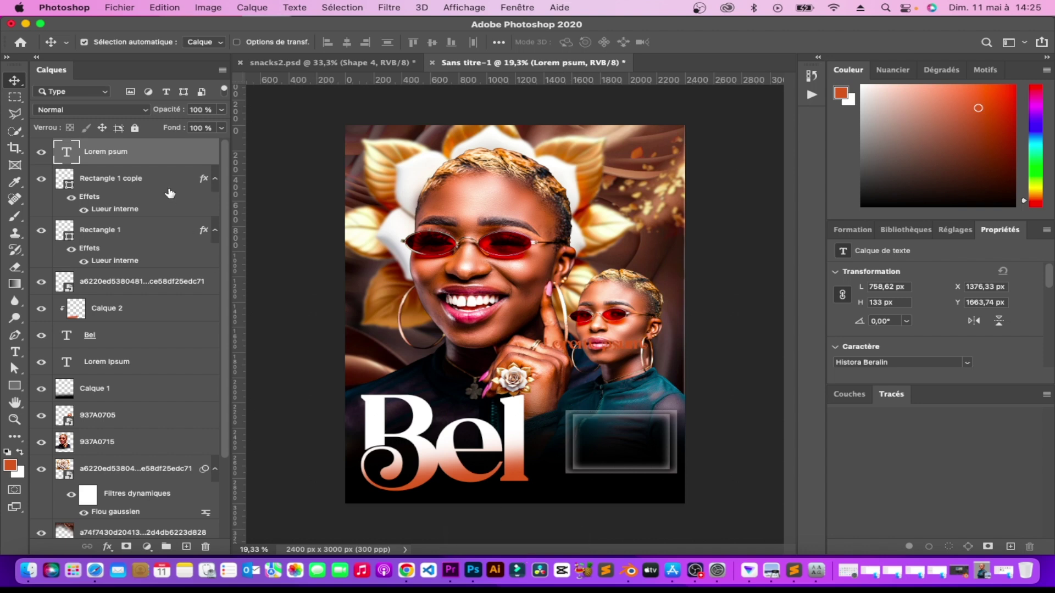
key("Delete")
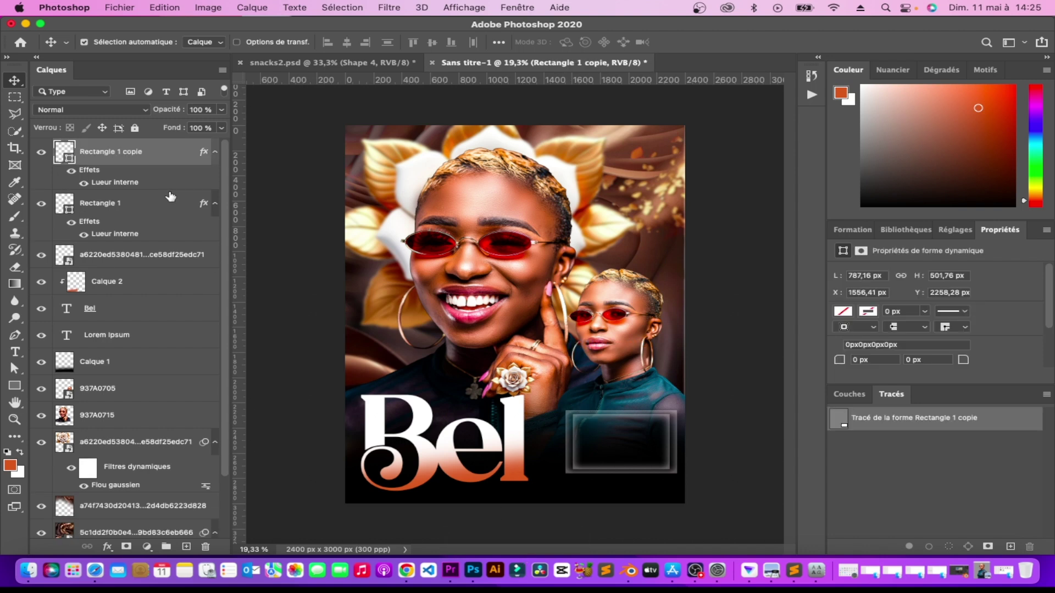
Place the orange glow image from the resources folder onto the poster.
left_click(29, 571)
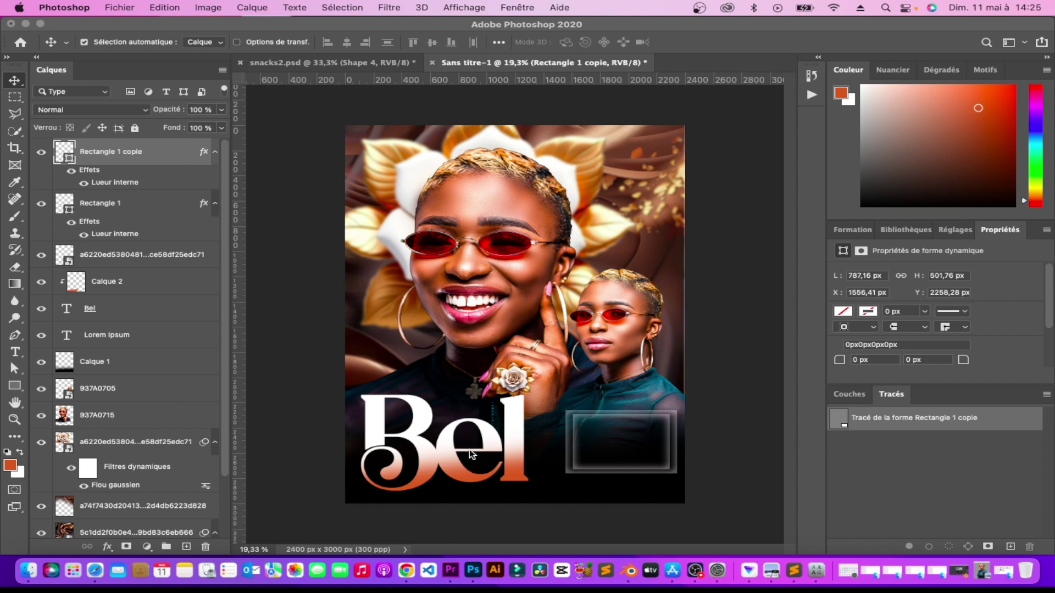
left_click_drag(439, 279, 471, 454)
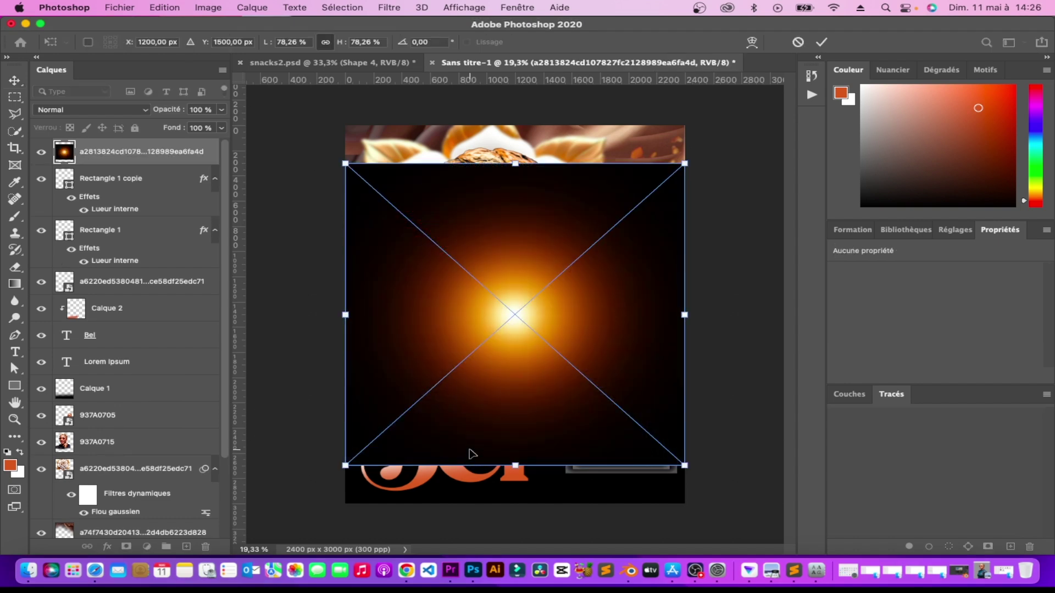
left_click_drag(531, 393, 421, 347)
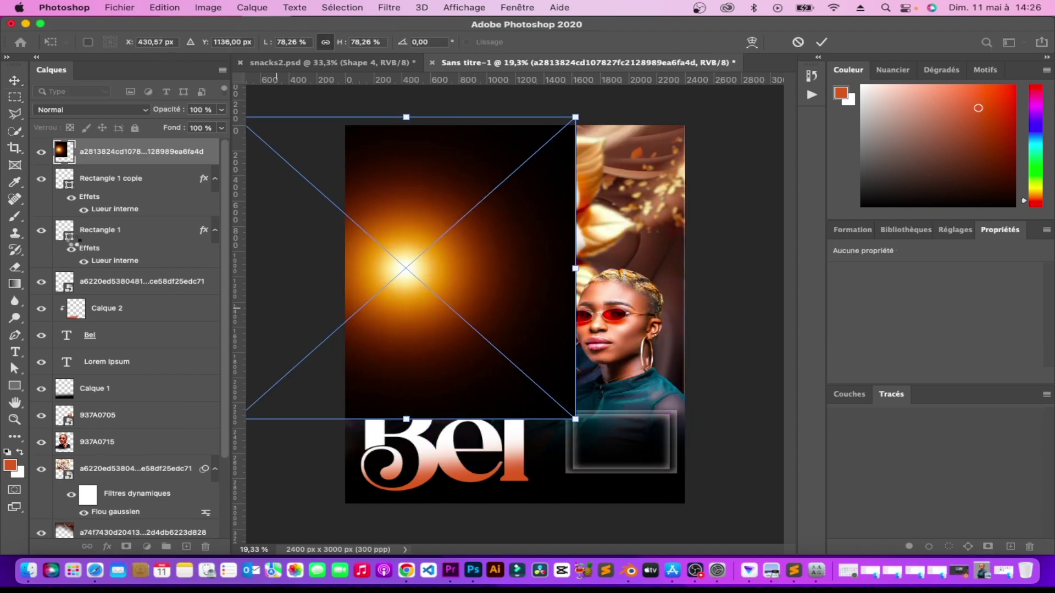
key("Return")
Blend the glow in Densité linéaire (Ajout) and enlarge it to 2784 px over her face.
left_click(144, 109)
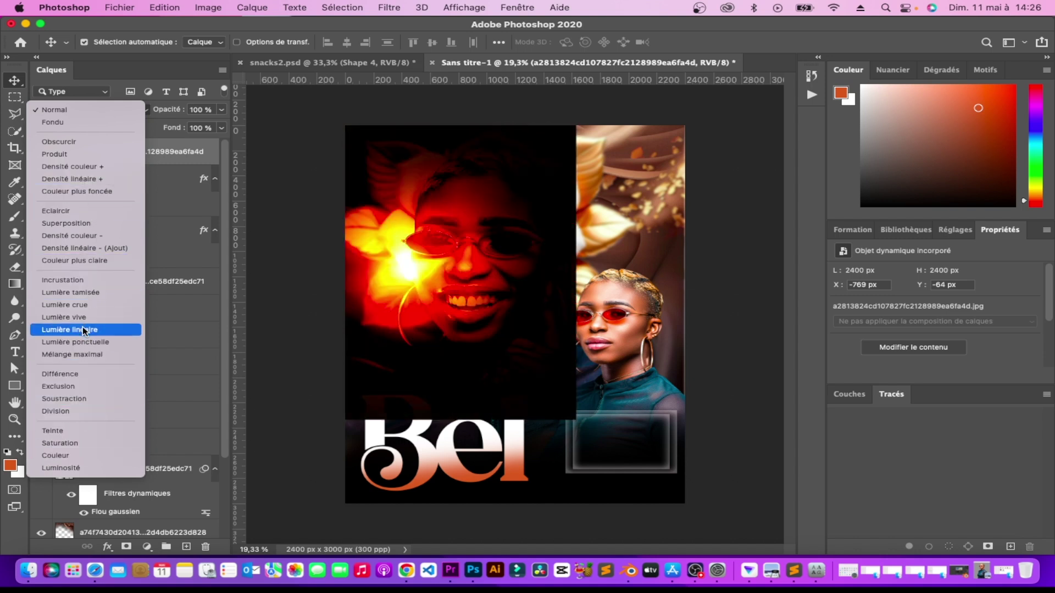
left_click(79, 248)
left_click_drag(368, 258, 300, 235)
key("ctrl+t")
mouse_move(342, 398)
left_mouse_down()
mouse_move(346, 451)
mouse_move(347, 261)
left_mouse_up()
key("Return")
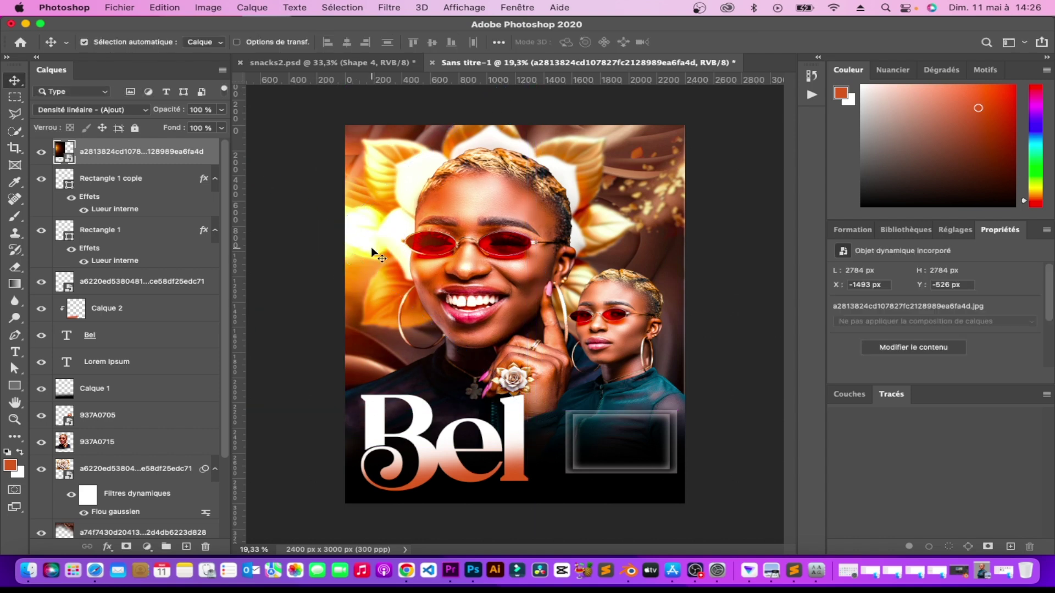
Draw an orange circle near the top-right corner, about 484 px.
left_click(14, 386)
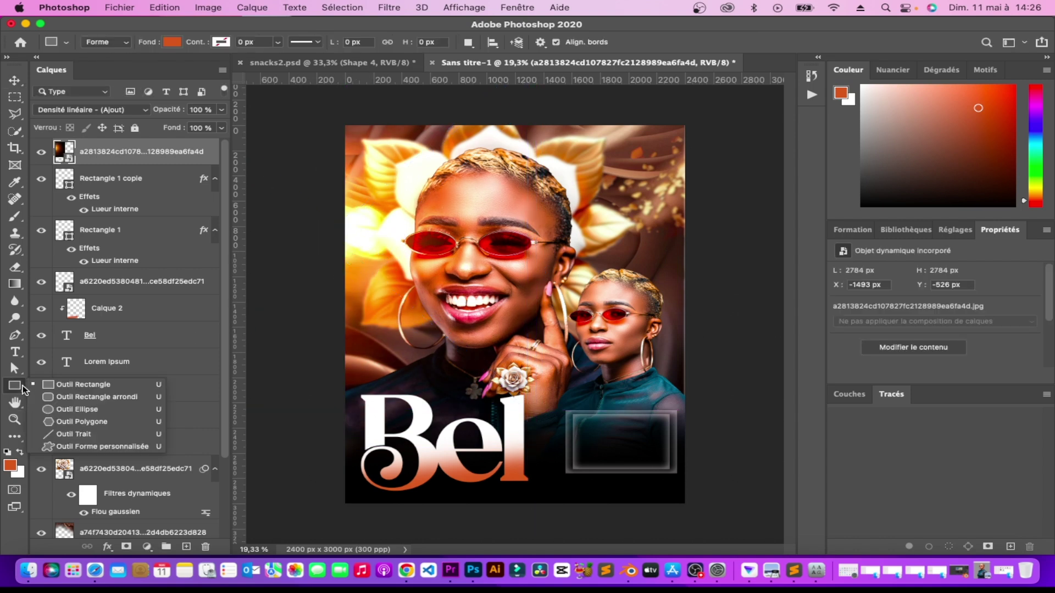
left_click(52, 399)
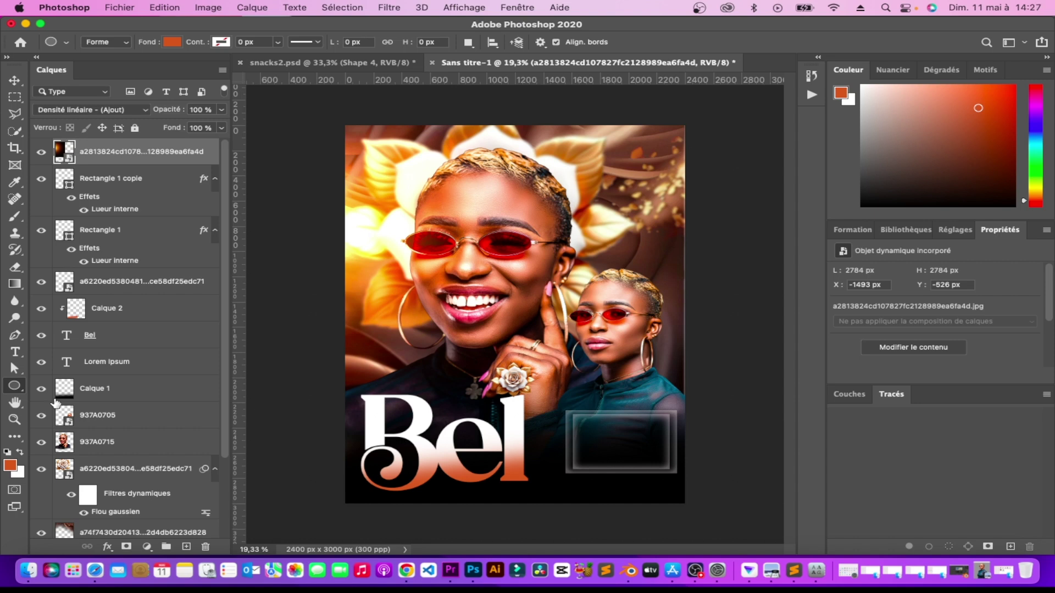
left_click_drag(630, 165, 677, 264)
key("v")
mouse_move(655, 183)
left_mouse_down()
mouse_move(643, 183)
mouse_move(675, 222)
mouse_move(642, 194)
left_mouse_up()
key("ctrl+t")
key("Return")
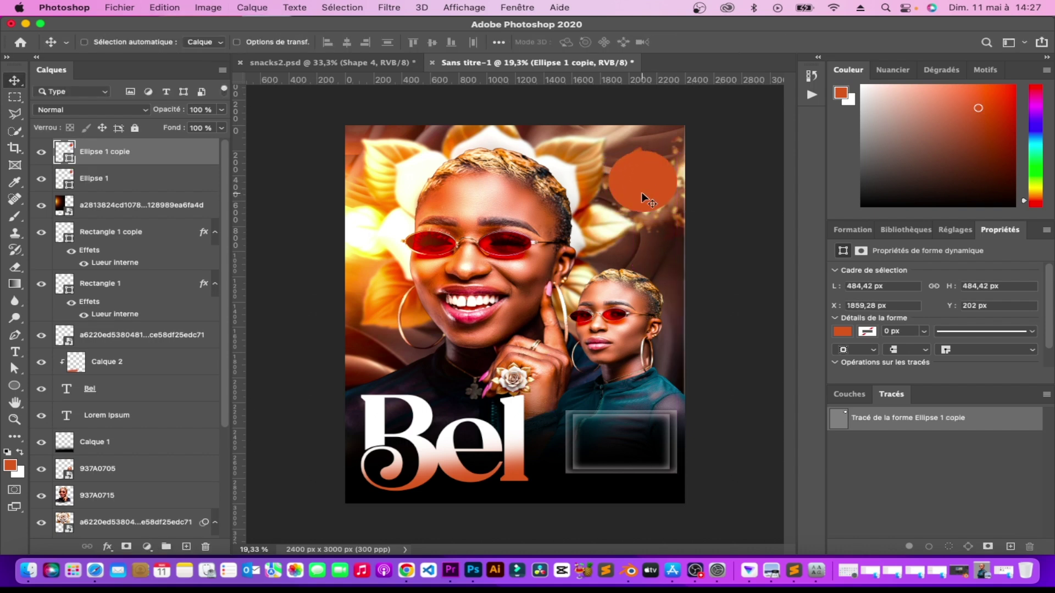
Duplicate the circle and enlarge the Ellipse 1 circle to 544 px.
key("ctrl+t")
left_click_drag(643, 212, 643, 223)
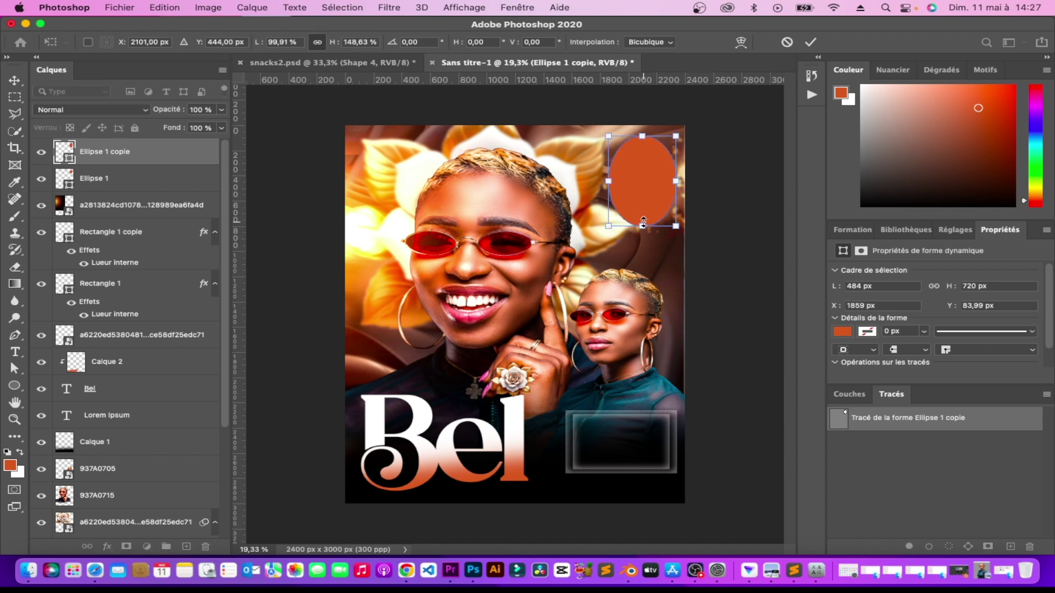
left_click(15, 81)
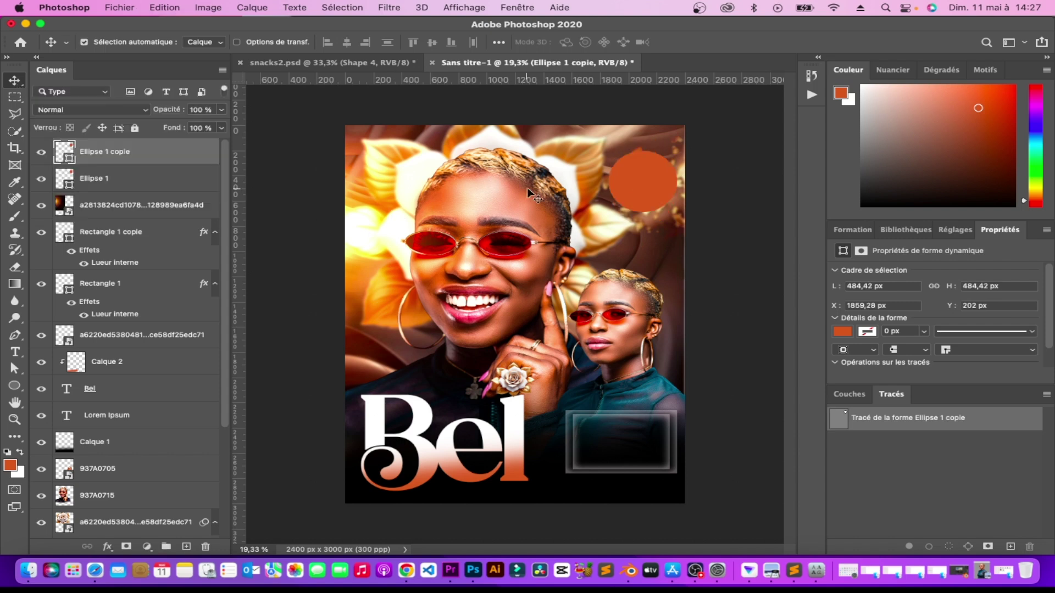
left_click(143, 179)
key("super+t")
left_click_drag(652, 217, 641, 220)
key("Return")
Give the larger circle no fill and an 18 px white stroke, centred on the other.
left_click(842, 331)
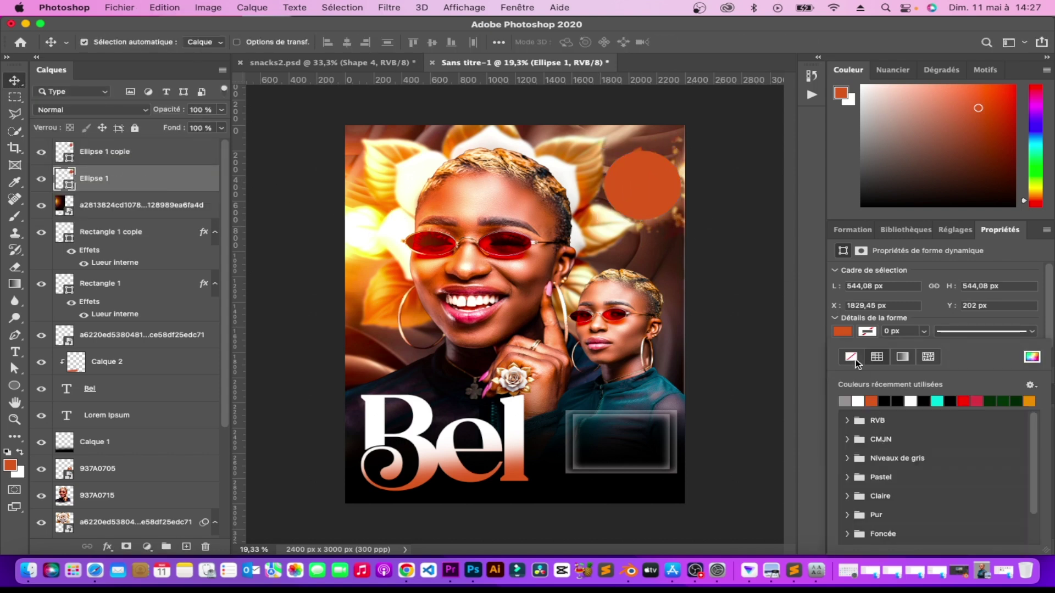
left_click(851, 356)
left_click(867, 331)
left_click(858, 400)
left_click(924, 332)
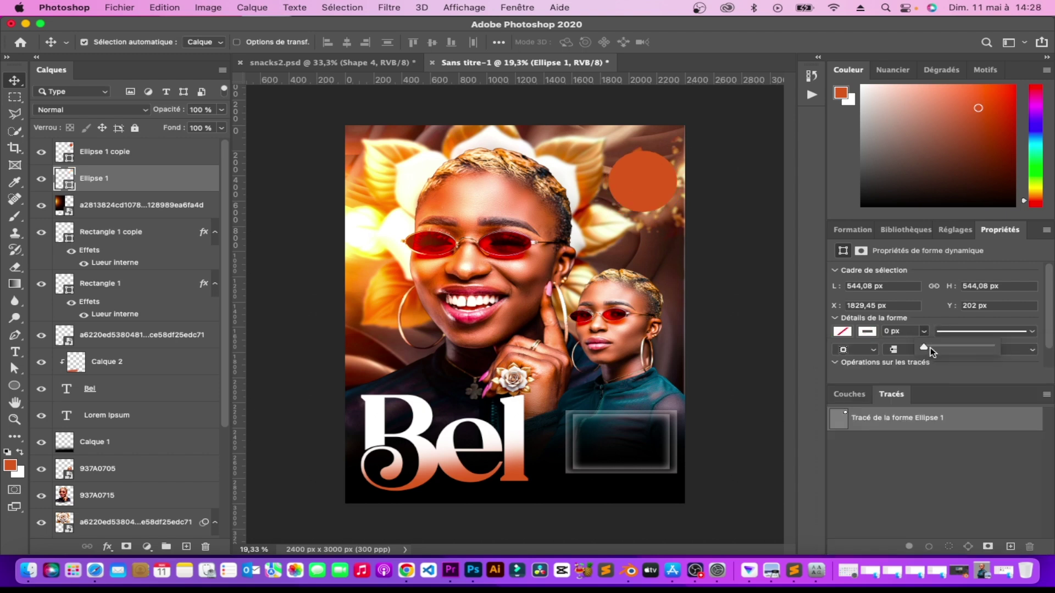
left_click_drag(930, 347, 941, 348)
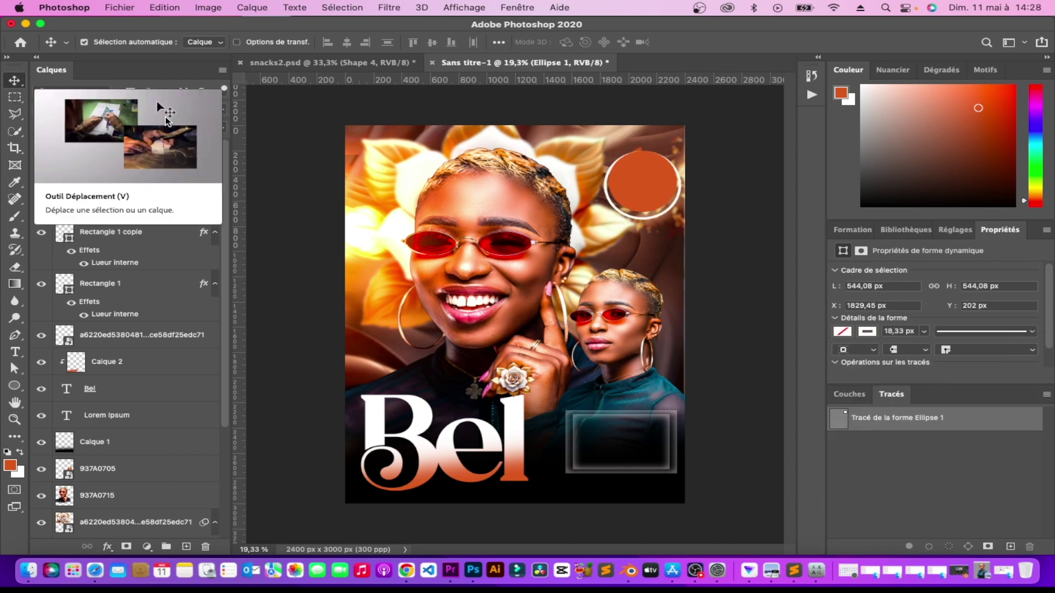
left_click(651, 199, "shift")
left_click(431, 44)
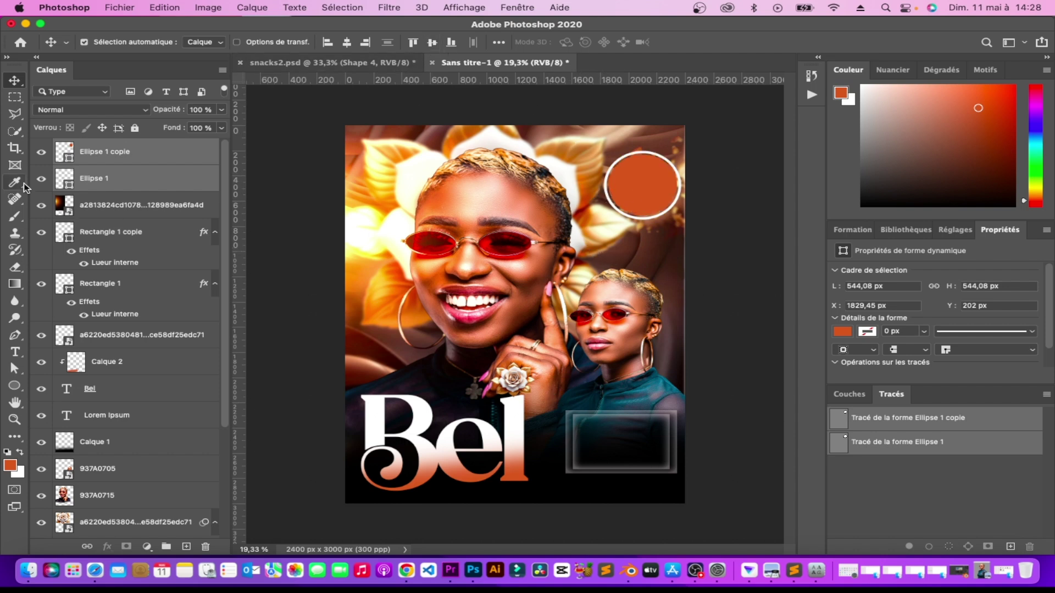
left_click(16, 352)
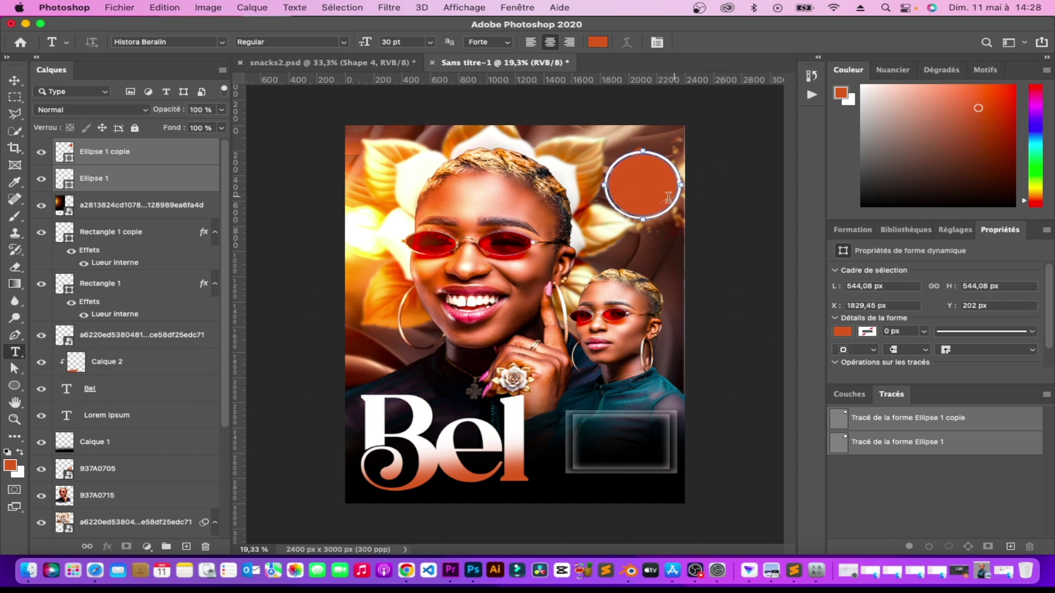
Add a white '10 mars' date text and move it into the orange circle.
left_click(590, 256)
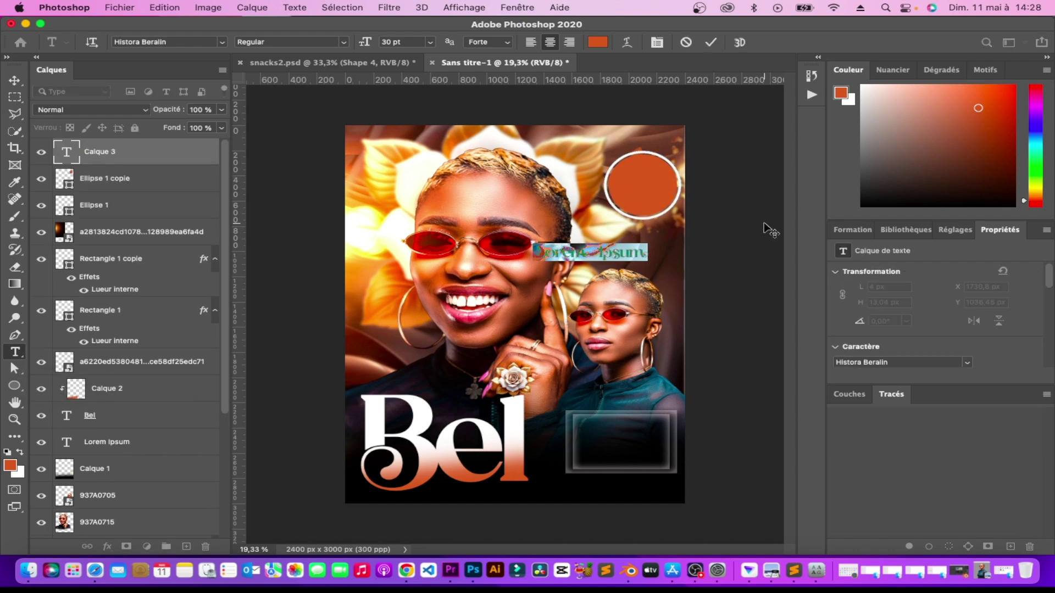
key("BackSpace")
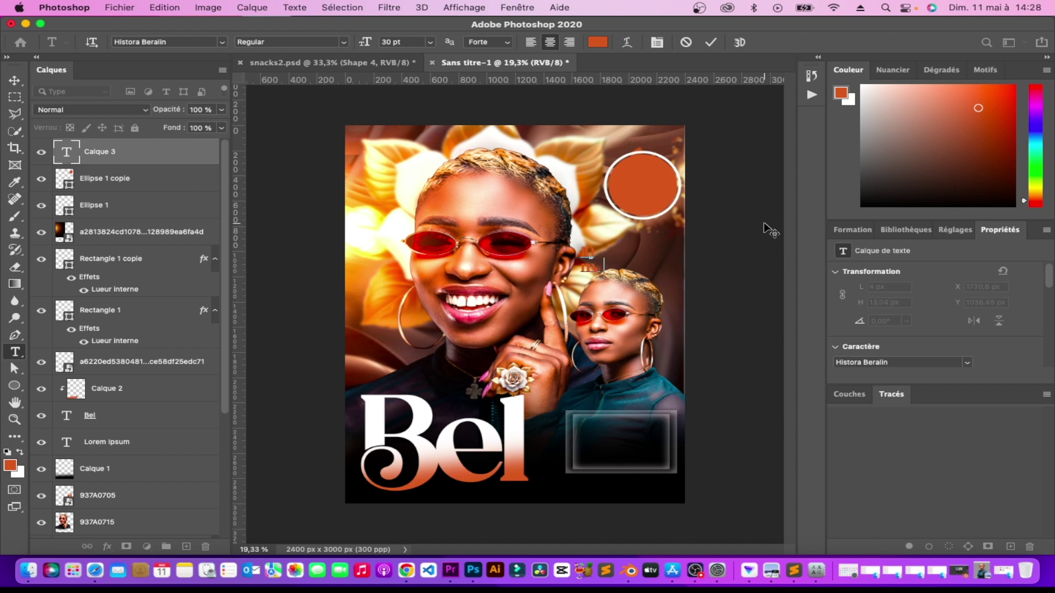
type("rs")
left_click(14, 80)
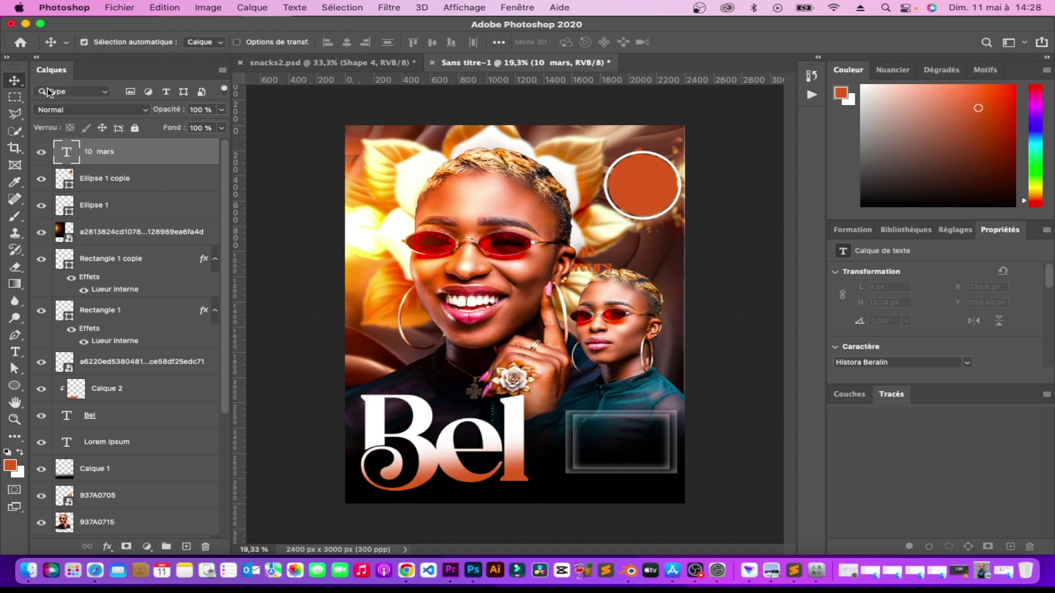
scroll(906, 343, "down", 3)
left_click(984, 321)
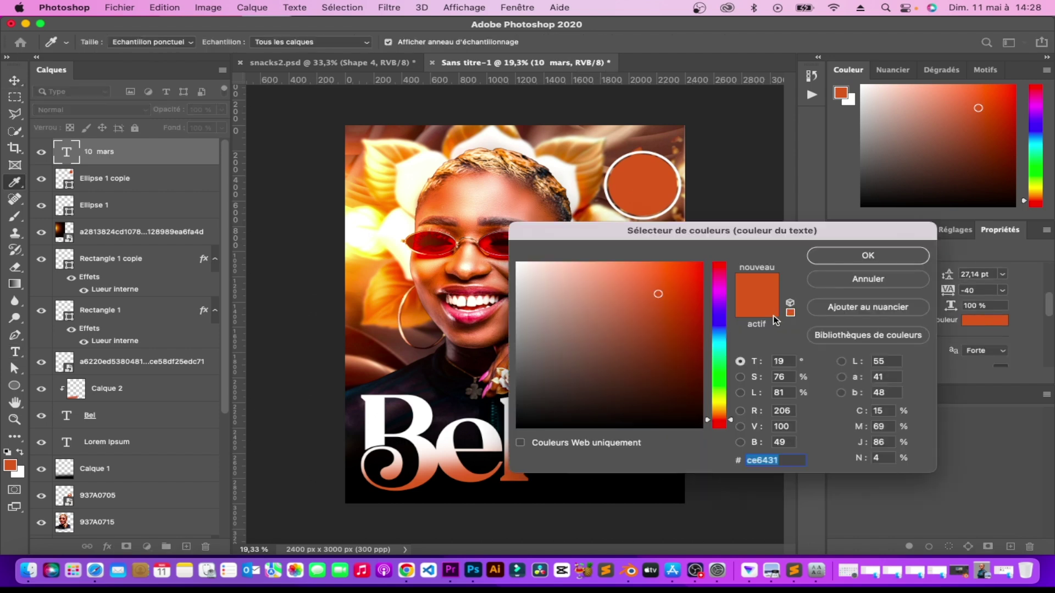
left_click(860, 258)
left_click_drag(604, 275, 648, 191)
scroll(972, 286, "up", 2)
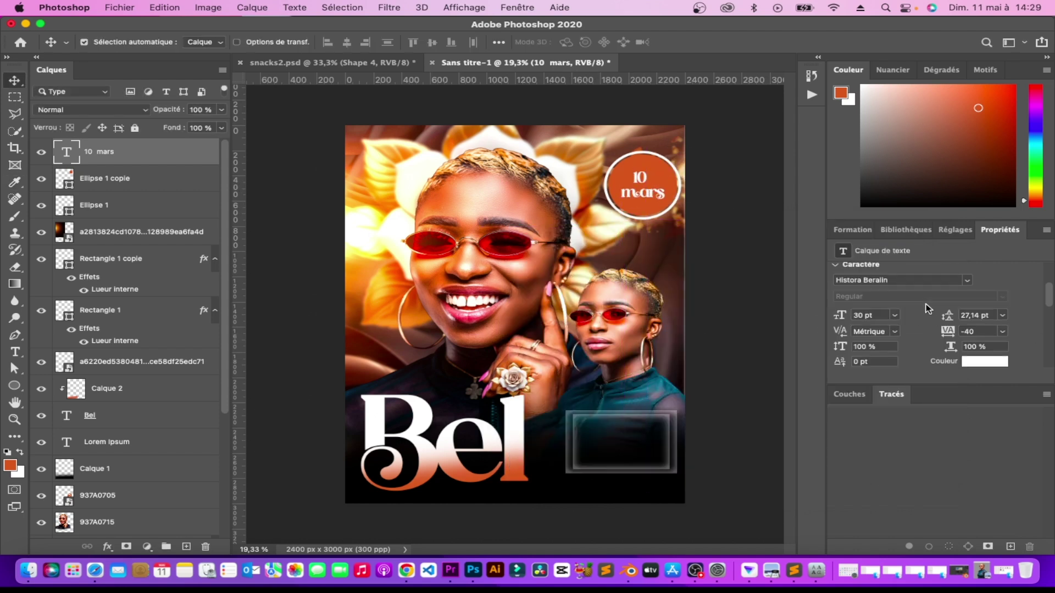
Set the '10 mars' date font to Arial Black.
left_click(968, 286)
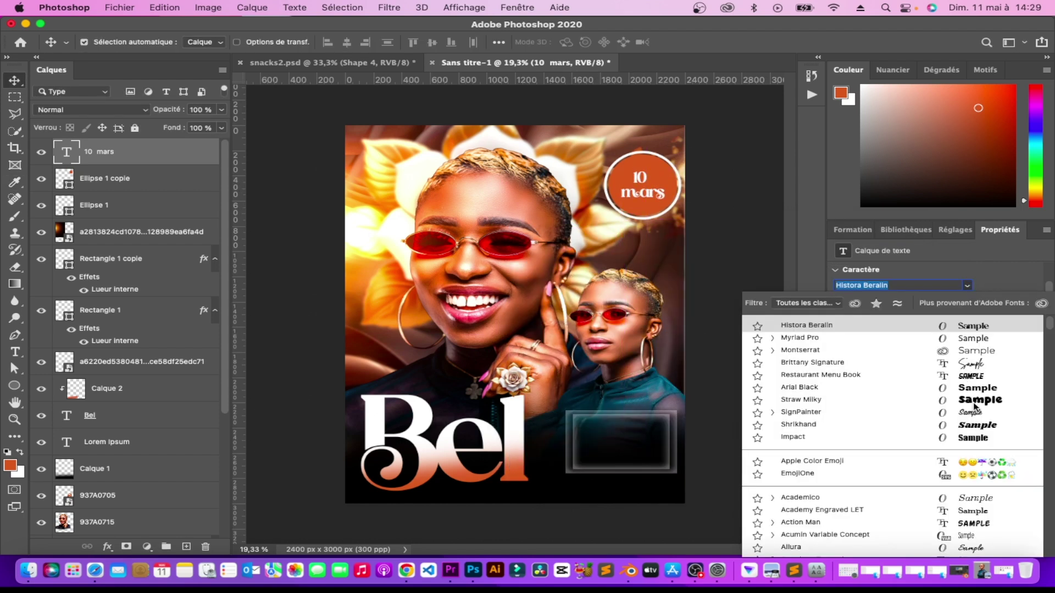
key("Down")
key("Down")
key("Down")
key("Down")
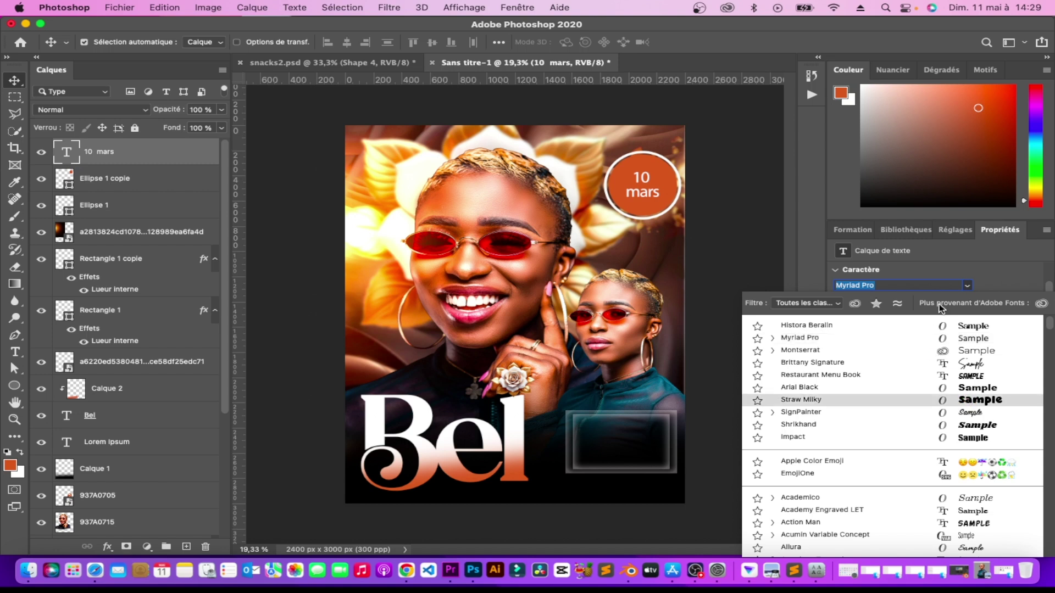
key("Return")
left_click(968, 285)
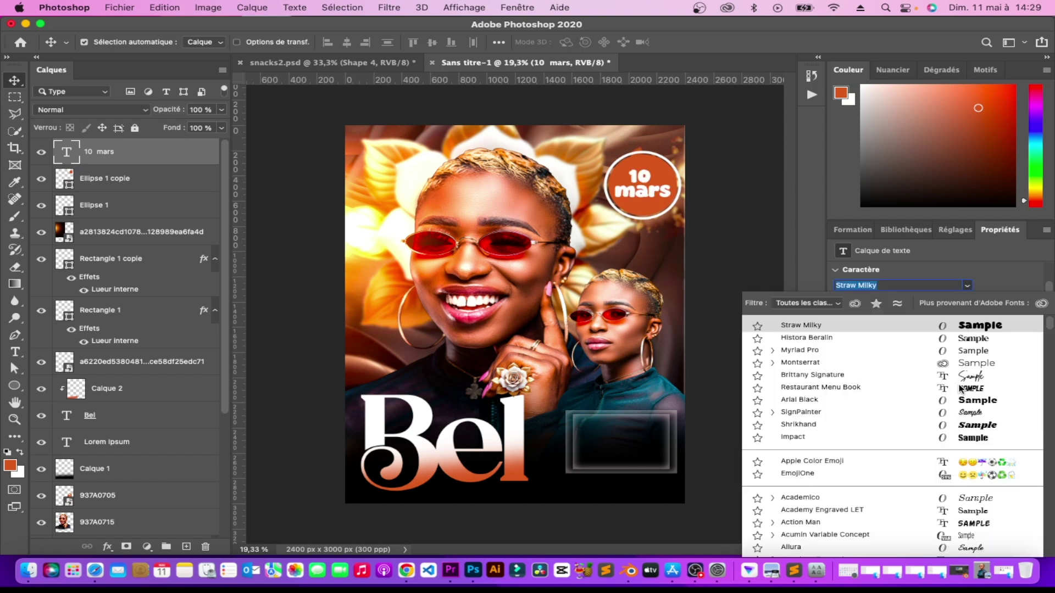
left_click(962, 400)
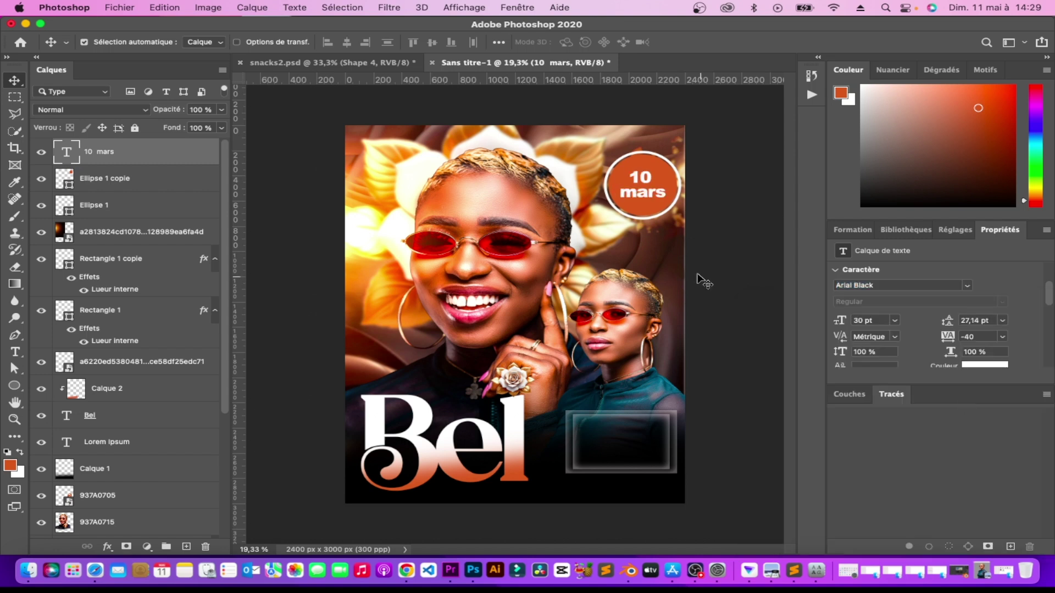
left_click(673, 168)
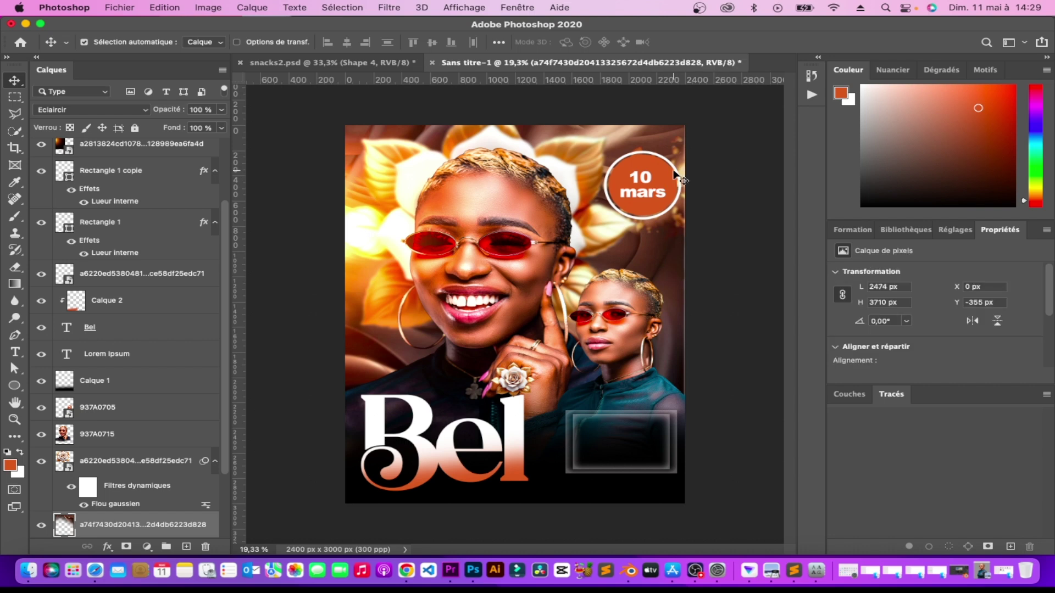
Make the white ring of the Ellipse 1 circle dashed.
scroll(126, 227, "up", 3)
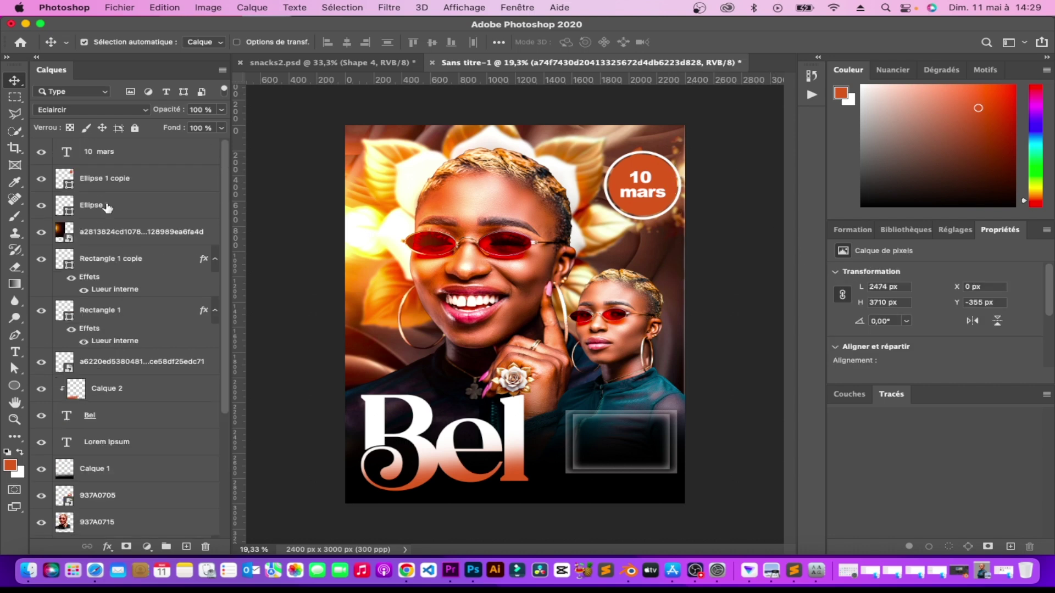
left_click(111, 210)
left_click(948, 333)
left_click(970, 393)
left_click(793, 276)
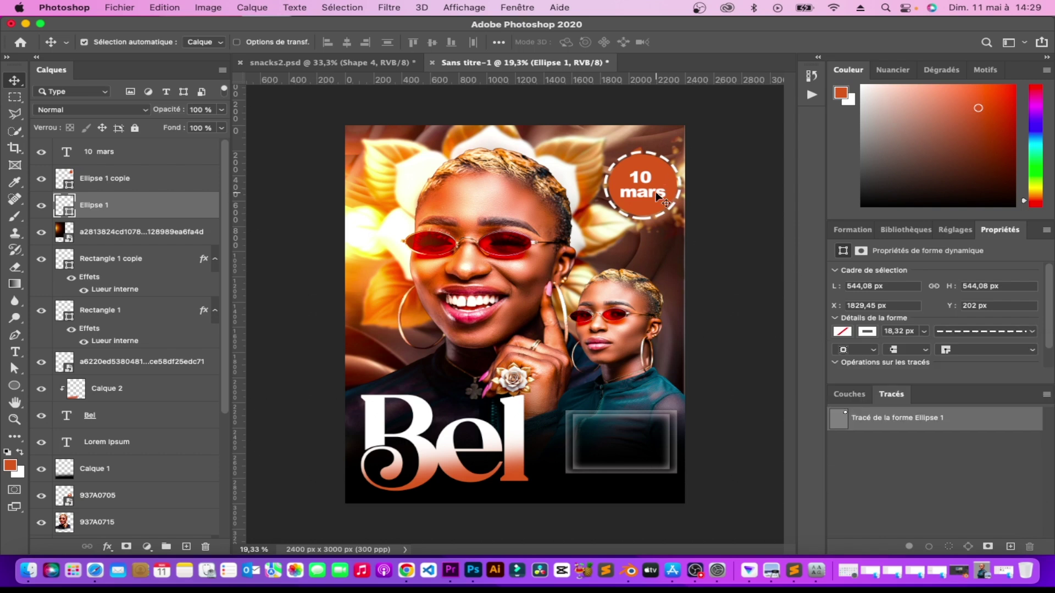
Start a new text line for the birthday wish.
left_click(661, 198)
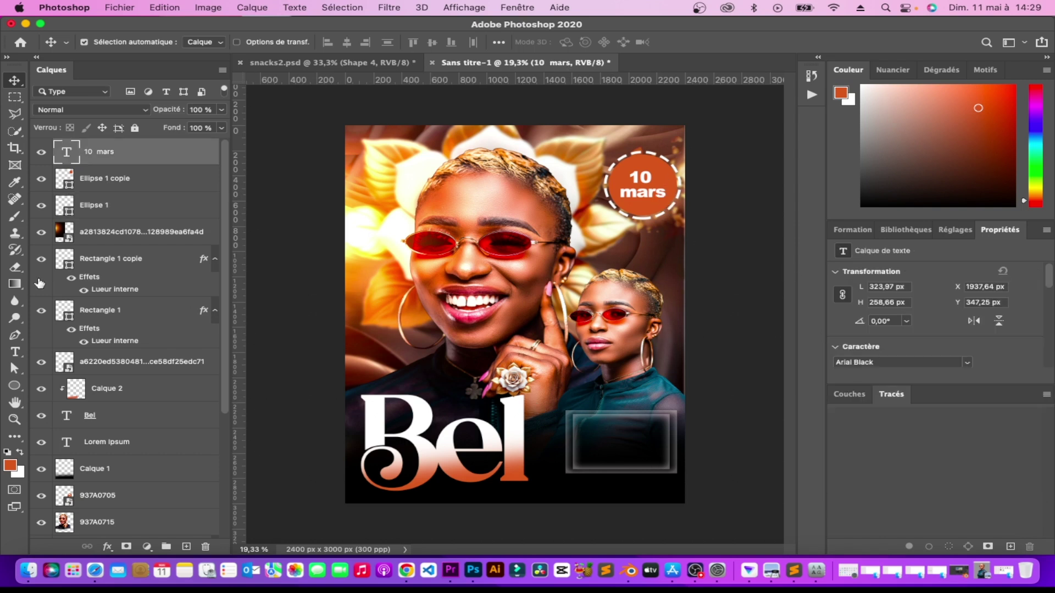
left_click(15, 351)
left_click(609, 358)
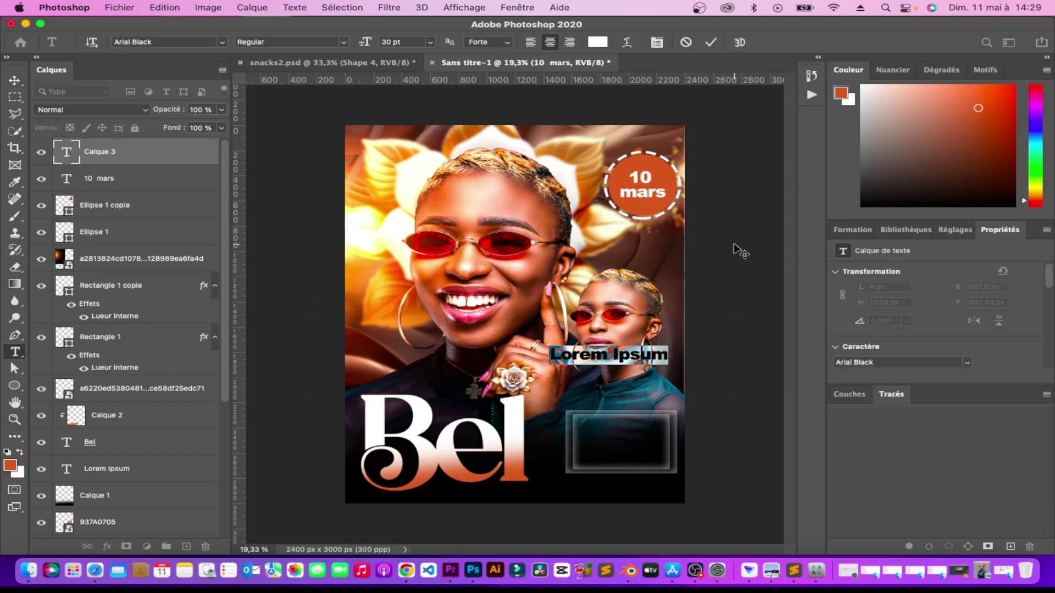
Type the wish 'je te souhait tout le bonheur possible pour ton anniversaire' and reposition it.
type("je te souhait tout le ")
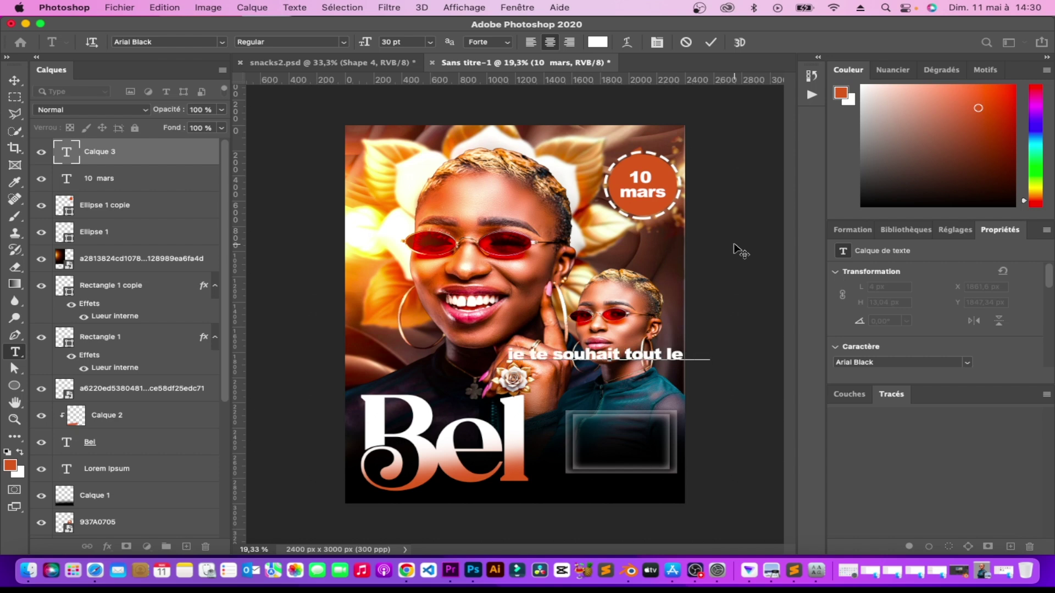
type("bo")
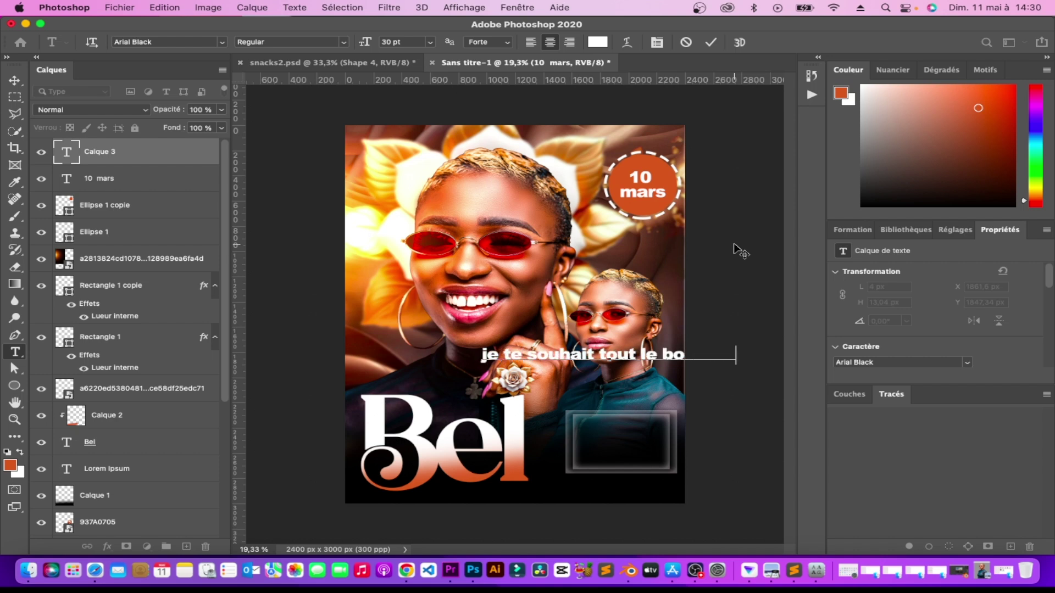
type("n")
type("heur")
type("our")
type("n anniversa")
type("ire")
left_click(15, 81)
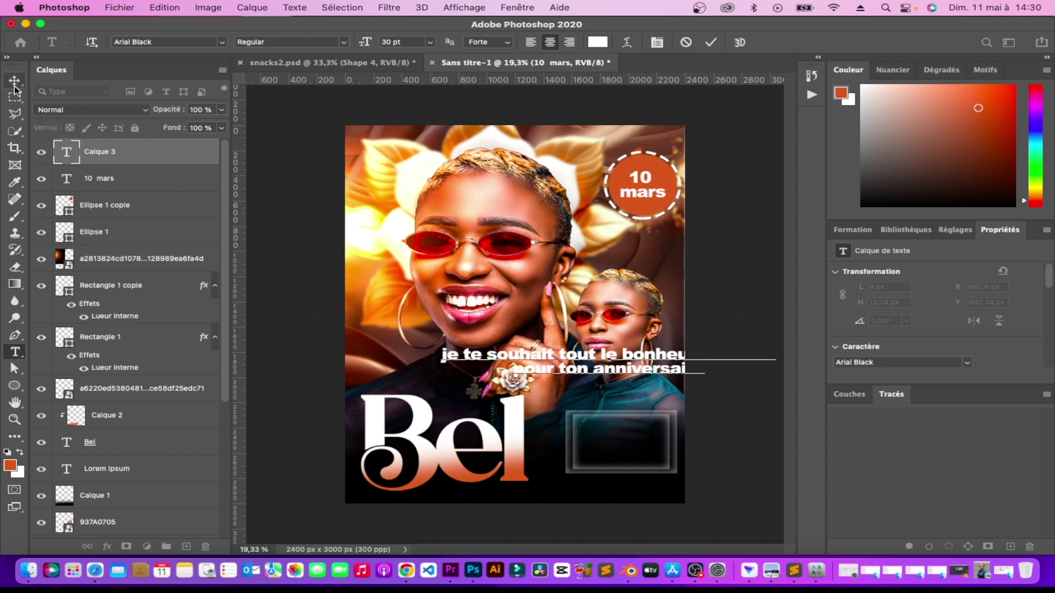
left_click_drag(573, 377, 485, 381)
Remove the line break before 'pour' and set the wish text to 12 pt.
double_click(485, 381)
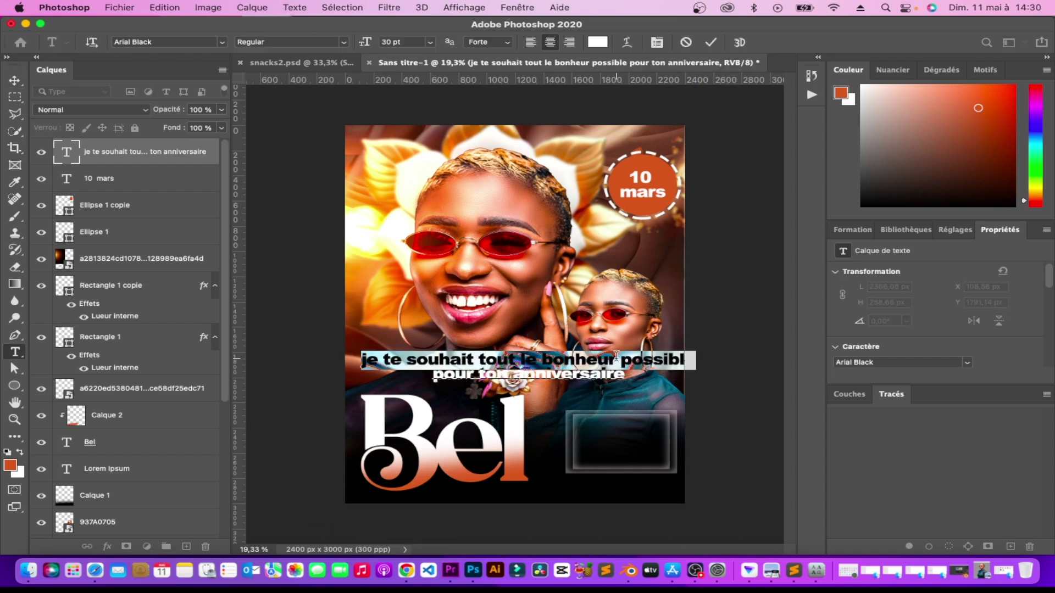
key("BackSpace")
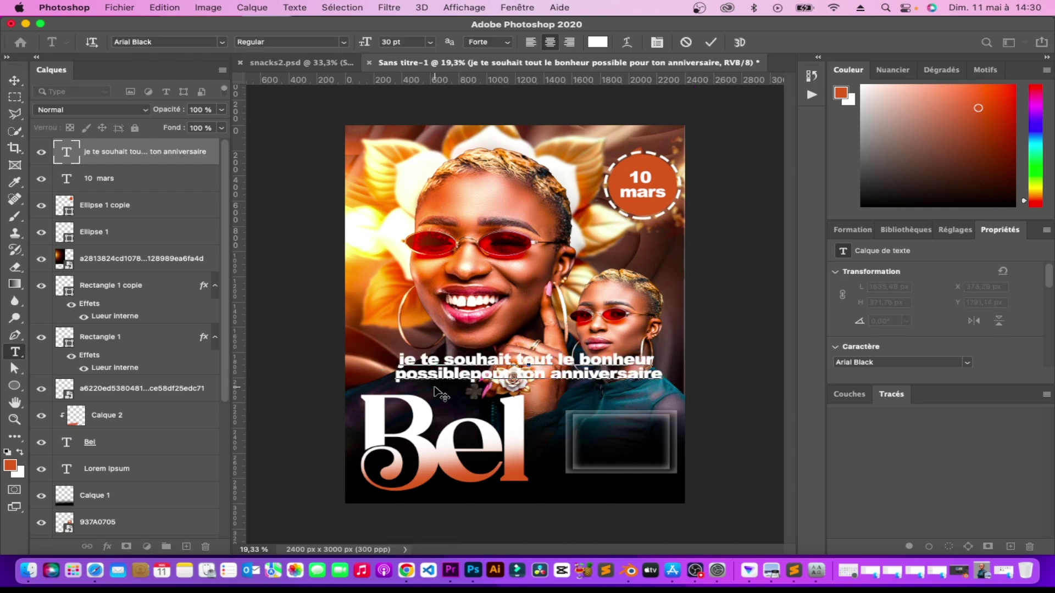
left_click(15, 81)
scroll(907, 346, "down", 3)
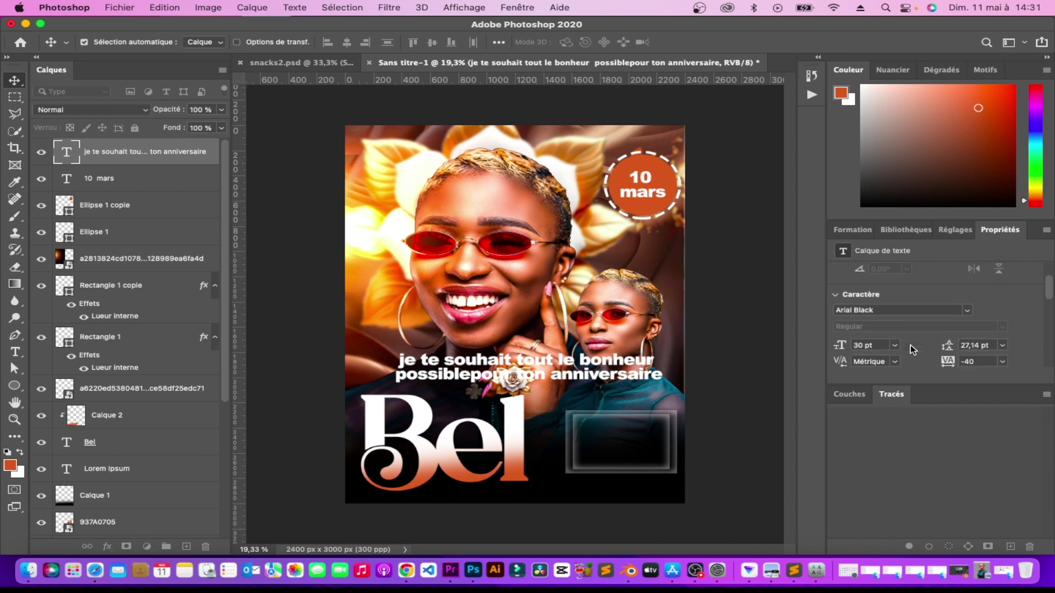
left_click(894, 295)
left_click(881, 388)
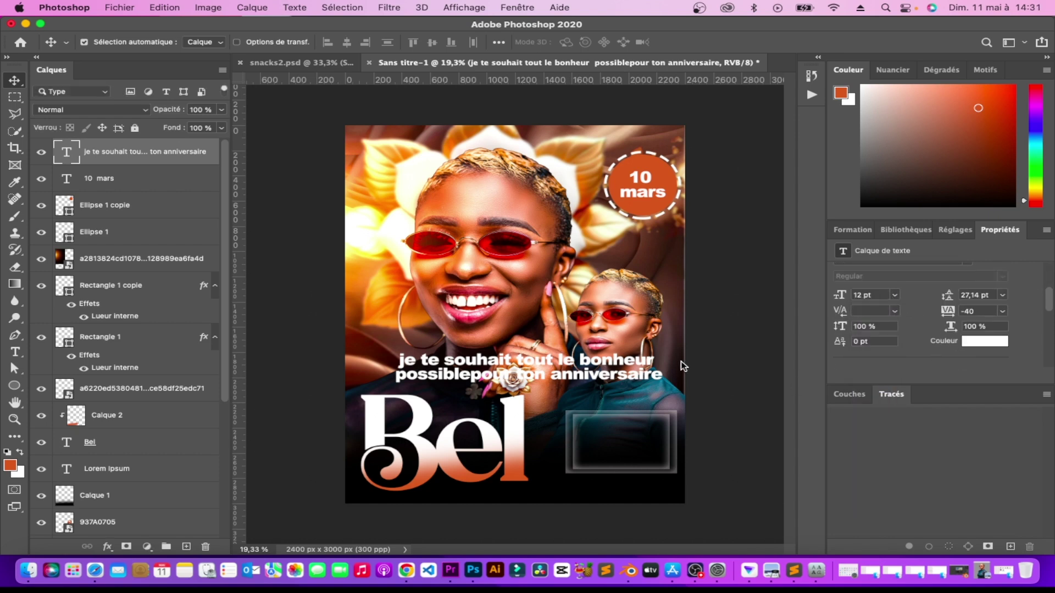
left_click_drag(555, 359, 604, 428)
Move the wish into the dark box and re-break its lines after 'tout' and 'possiblepour'.
key("ctrl+z")
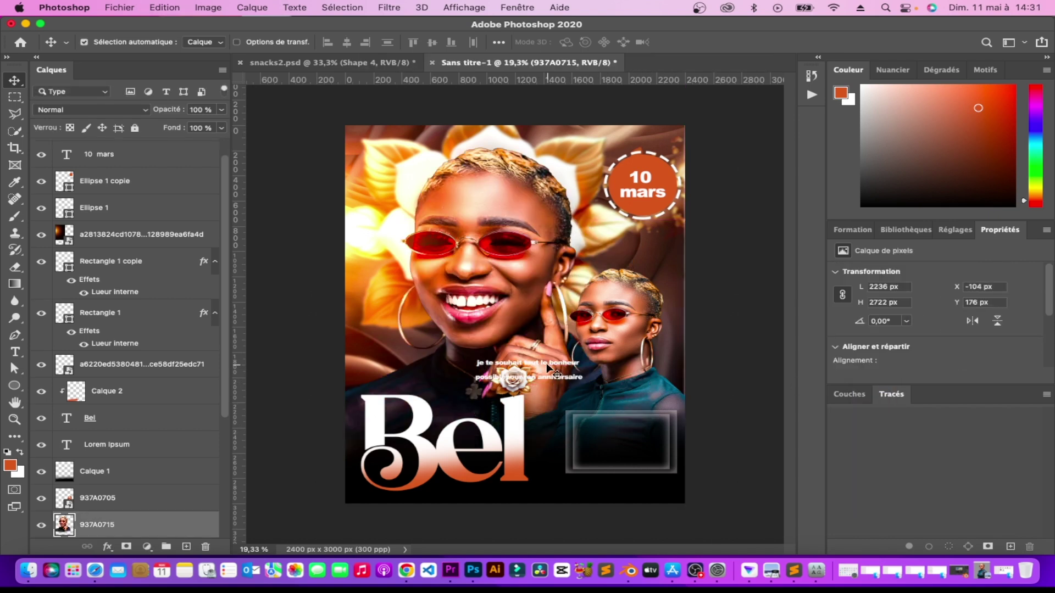
mouse_move(561, 371)
left_mouse_down()
mouse_move(639, 448)
mouse_move(659, 440)
left_mouse_up()
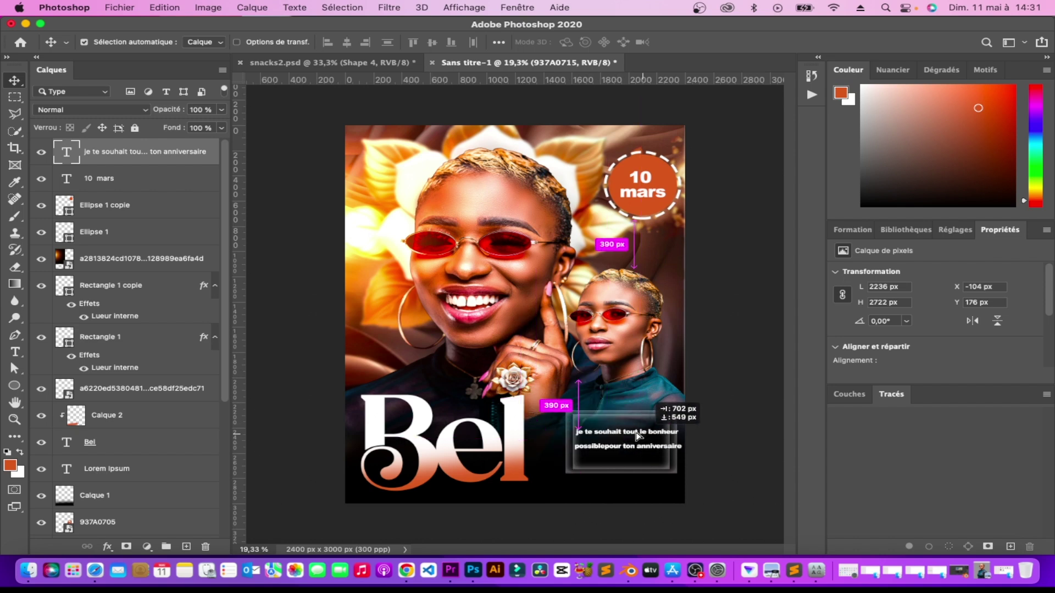
left_click(641, 436)
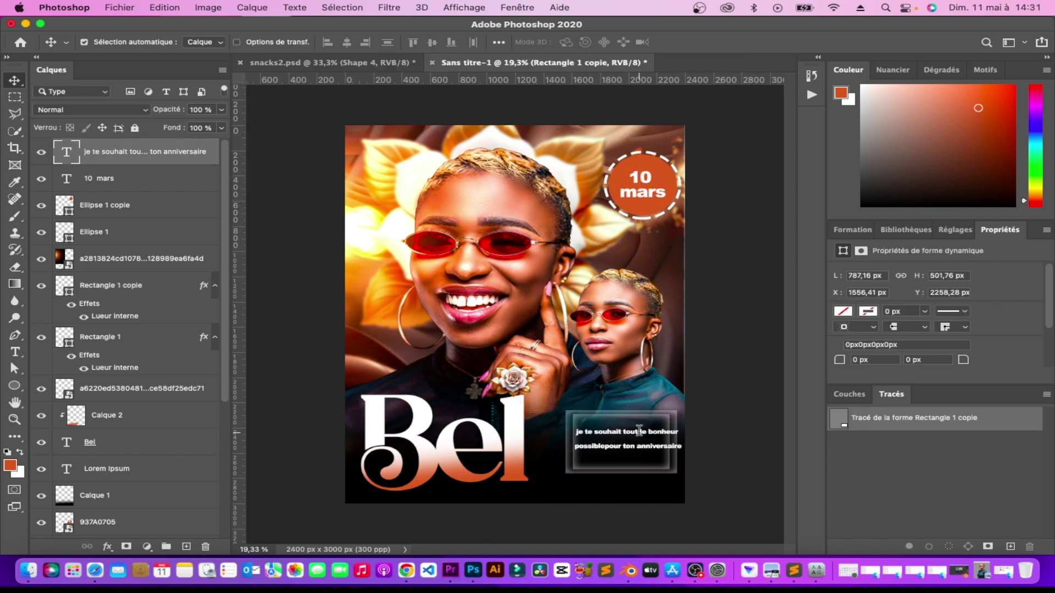
double_click(639, 429)
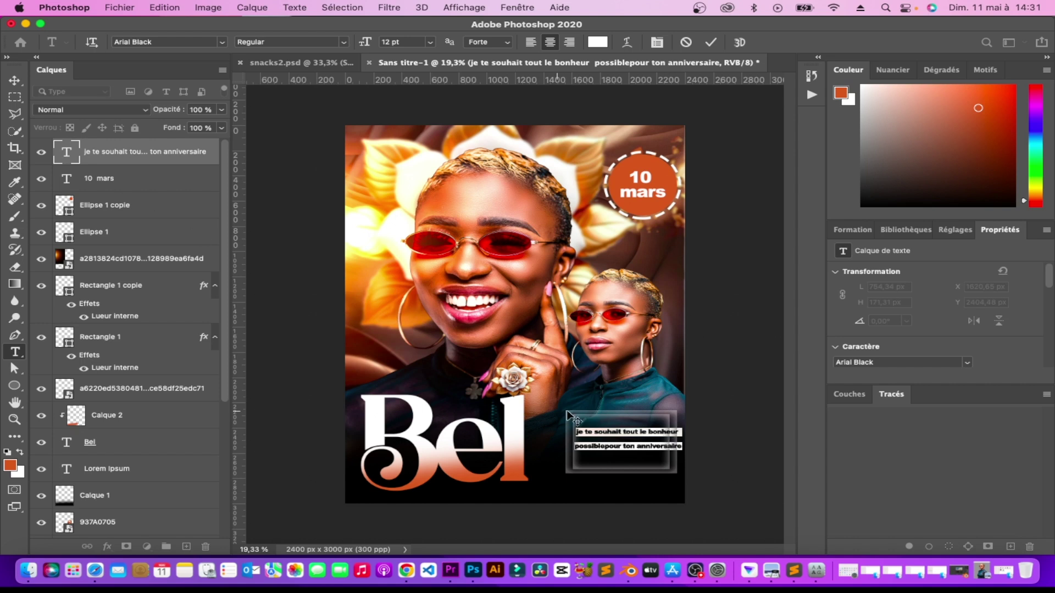
left_click(632, 429)
key("Return")
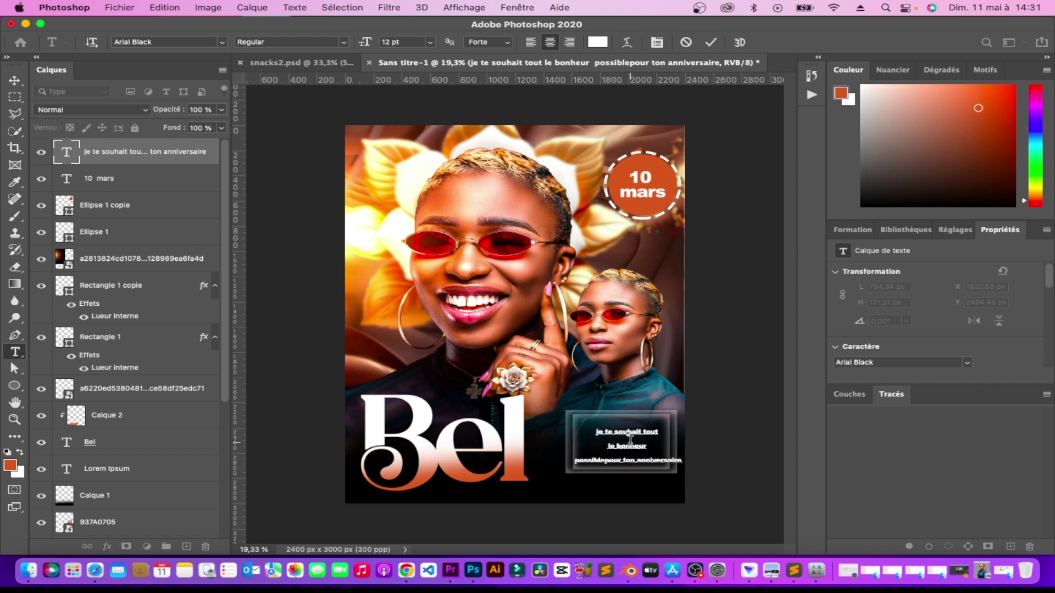
key("BackSpace")
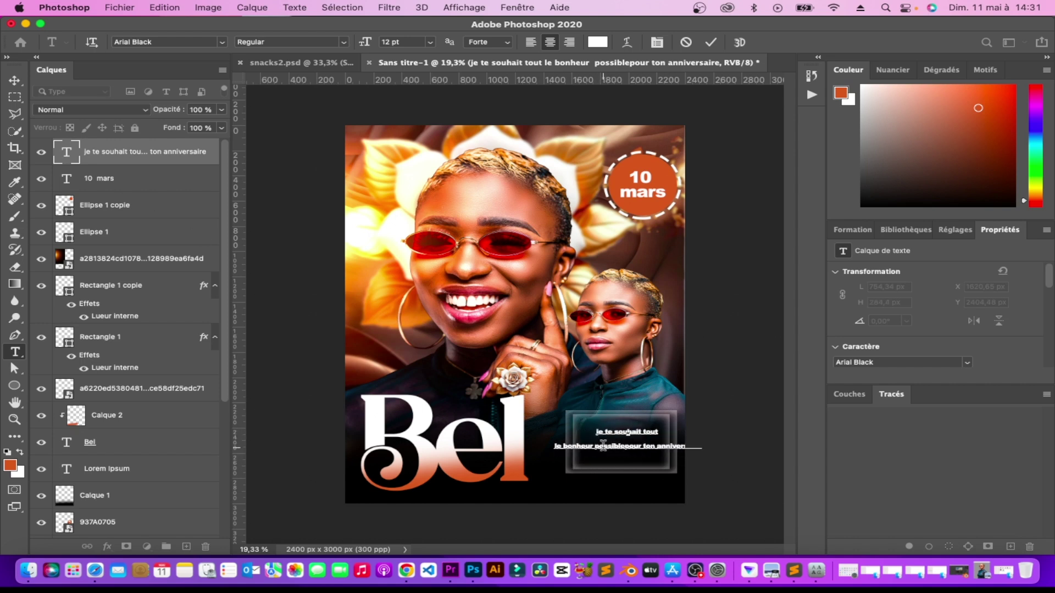
key("Return")
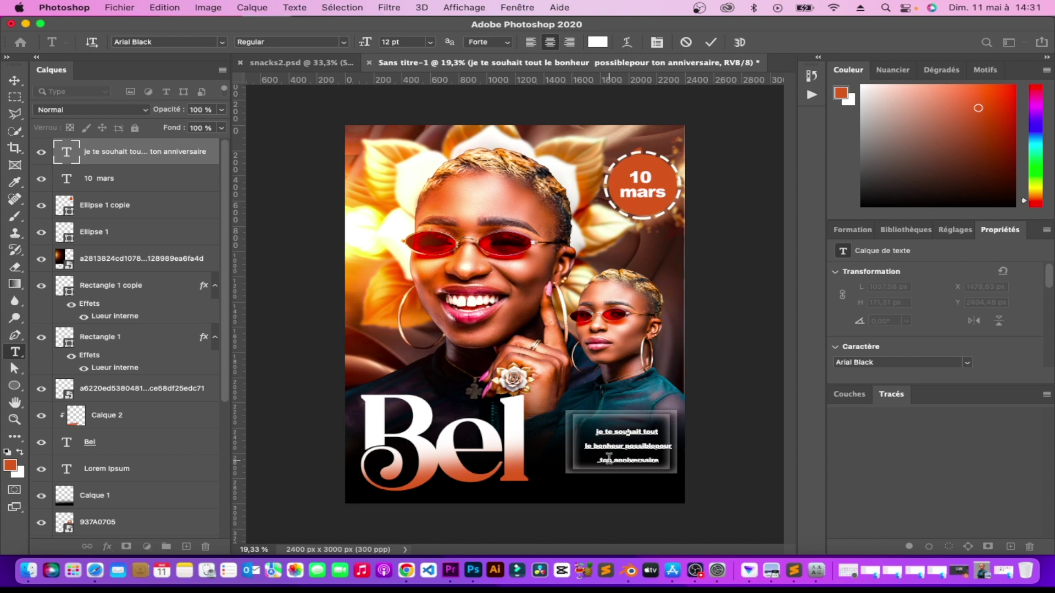
key("super+a")
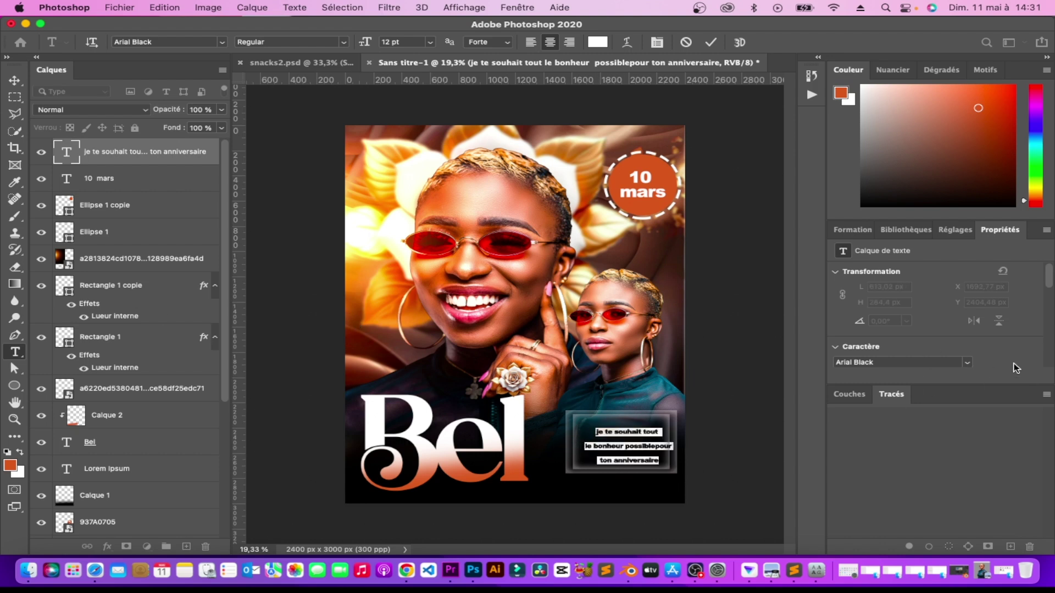
Set the wish text's tracking to -40.
scroll(1016, 368, "down", 5)
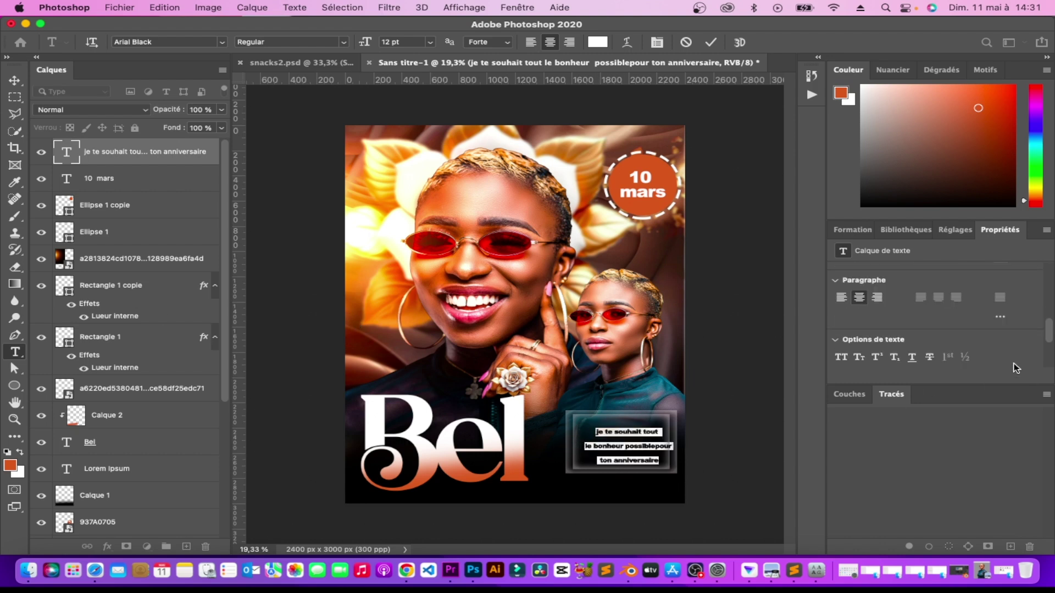
left_click(843, 298)
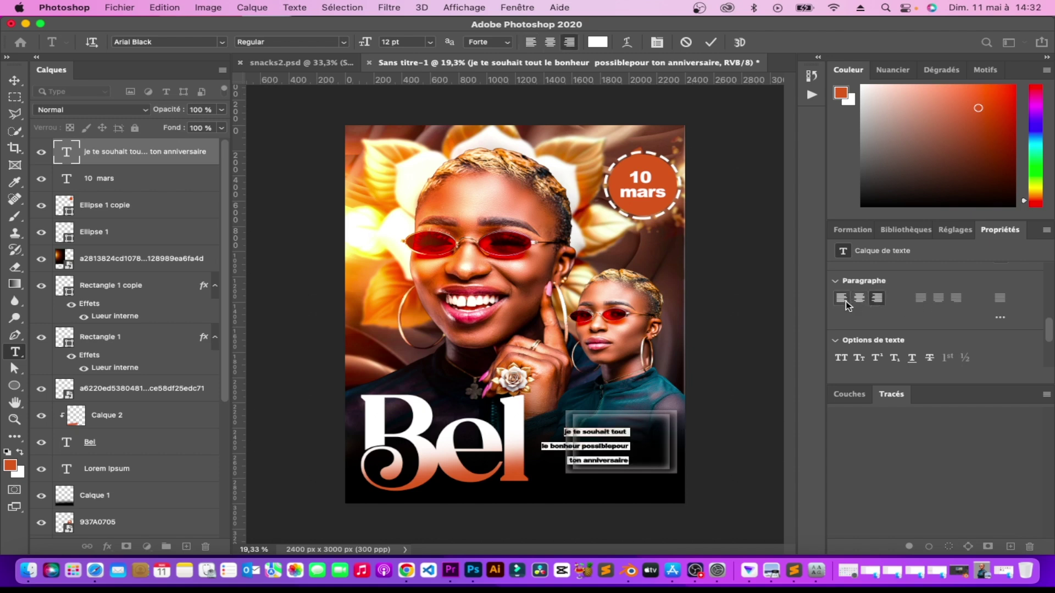
scroll(890, 297, "up", 1)
scroll(893, 295, "up", 3)
left_click(1003, 291)
Centre-align the wish and position it inside the glowing box.
left_click_drag(661, 466, 609, 459)
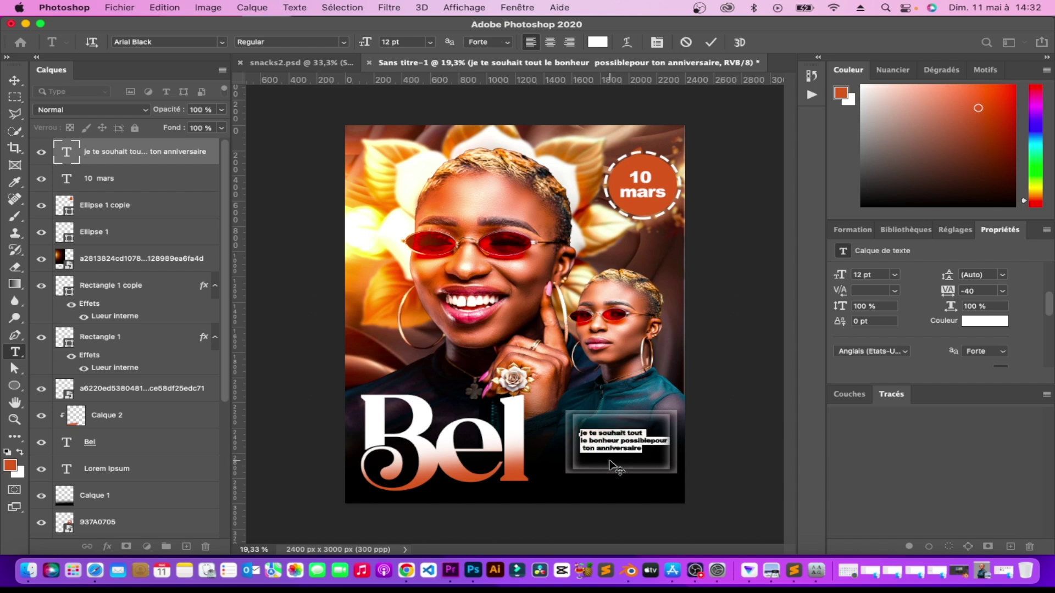
scroll(934, 307, "down", 3)
left_click(859, 291)
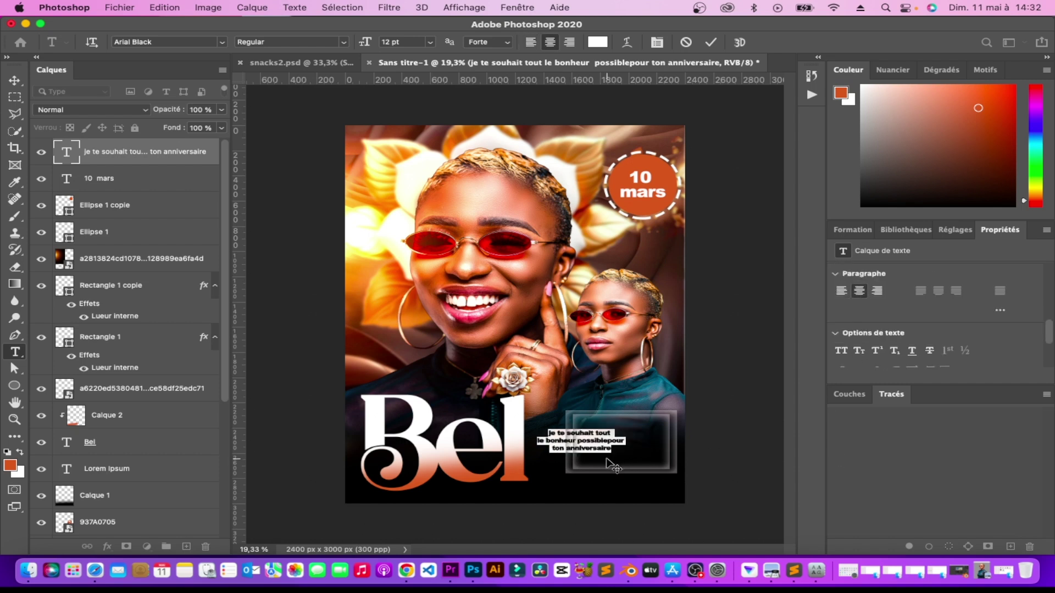
left_click_drag(611, 464, 664, 462)
key("BackSpace")
key("super+z")
left_click(14, 80)
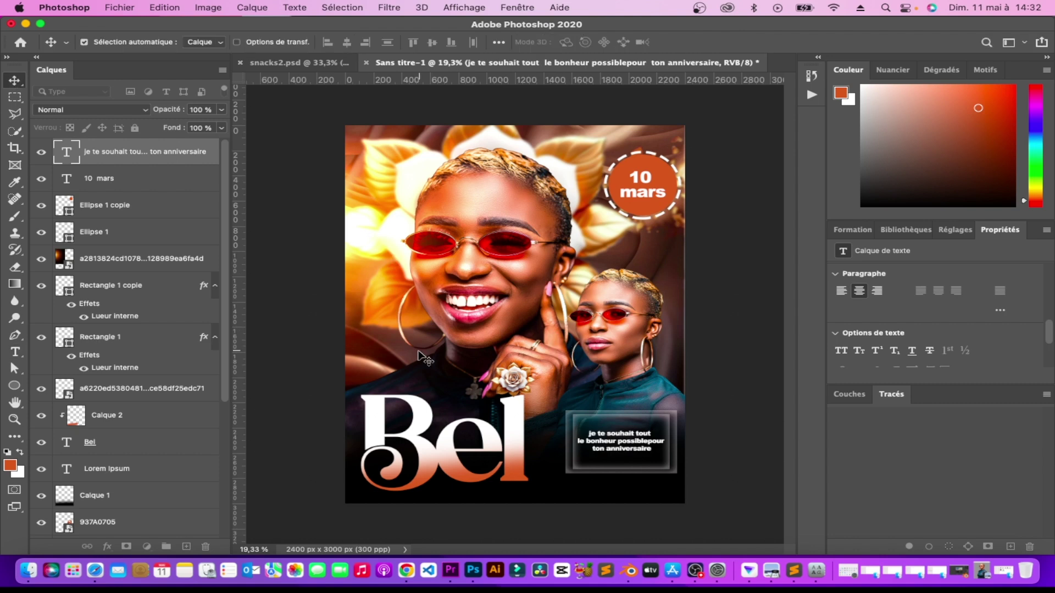
On a new layer, draw a curved pen path over the top of Bel.
left_click(15, 335)
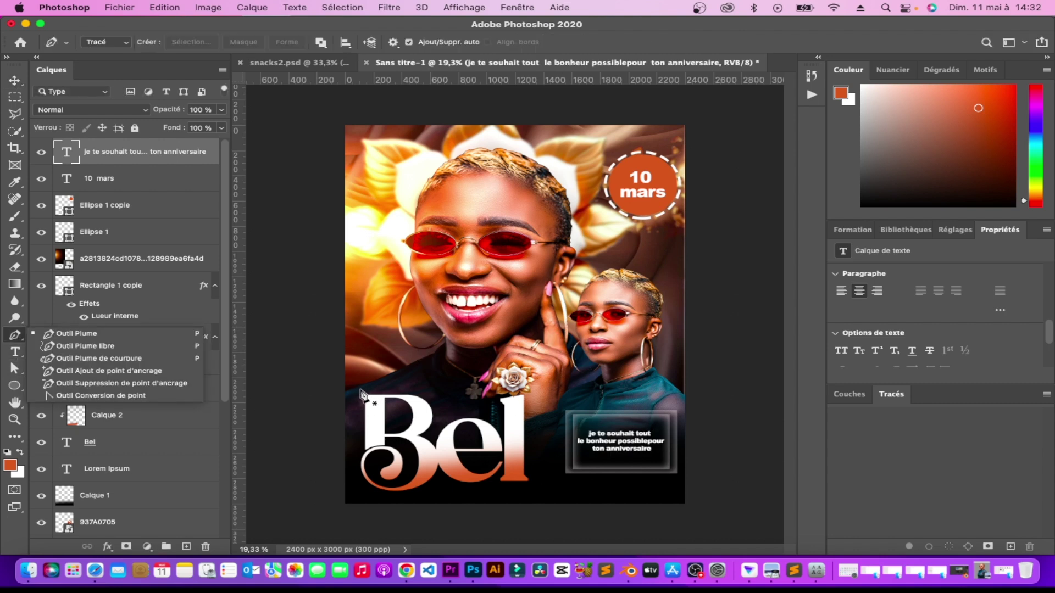
left_click(361, 393)
key("super+z")
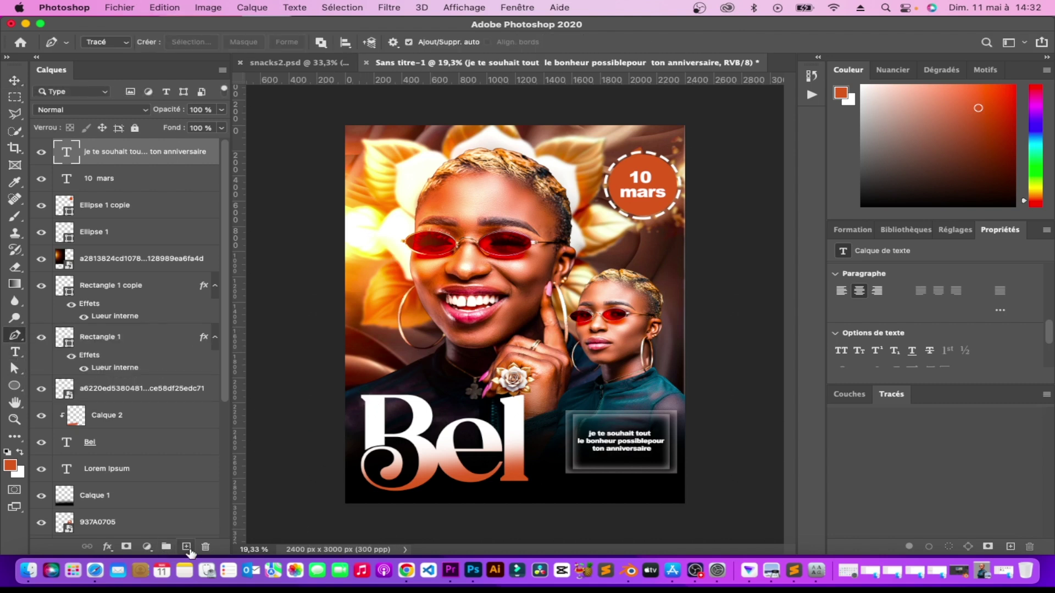
left_click(188, 547)
left_click(362, 387)
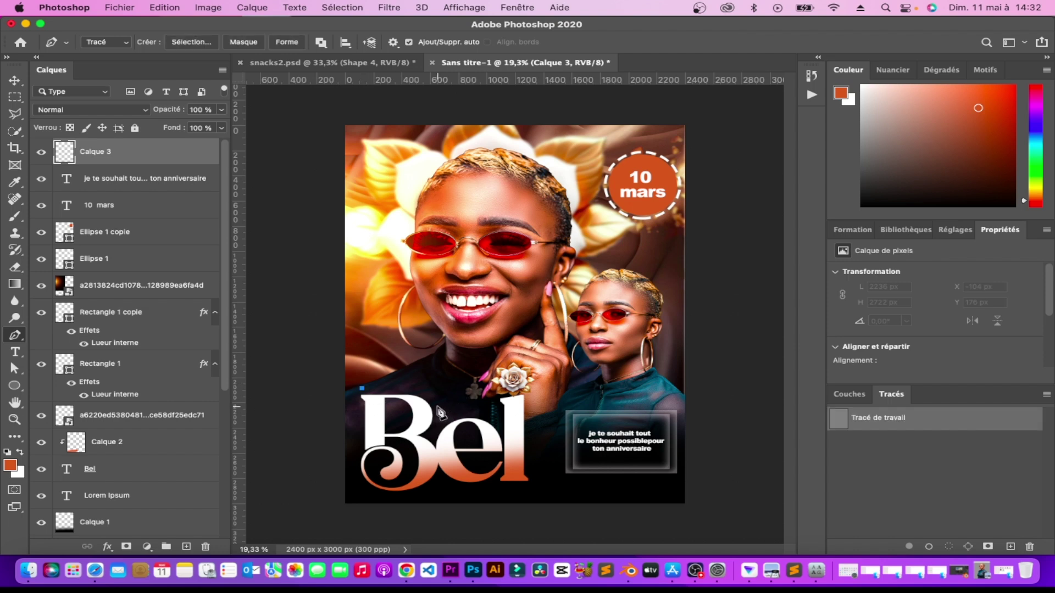
mouse_move(437, 396)
left_mouse_down()
mouse_move(449, 408)
mouse_move(425, 435)
left_mouse_up()
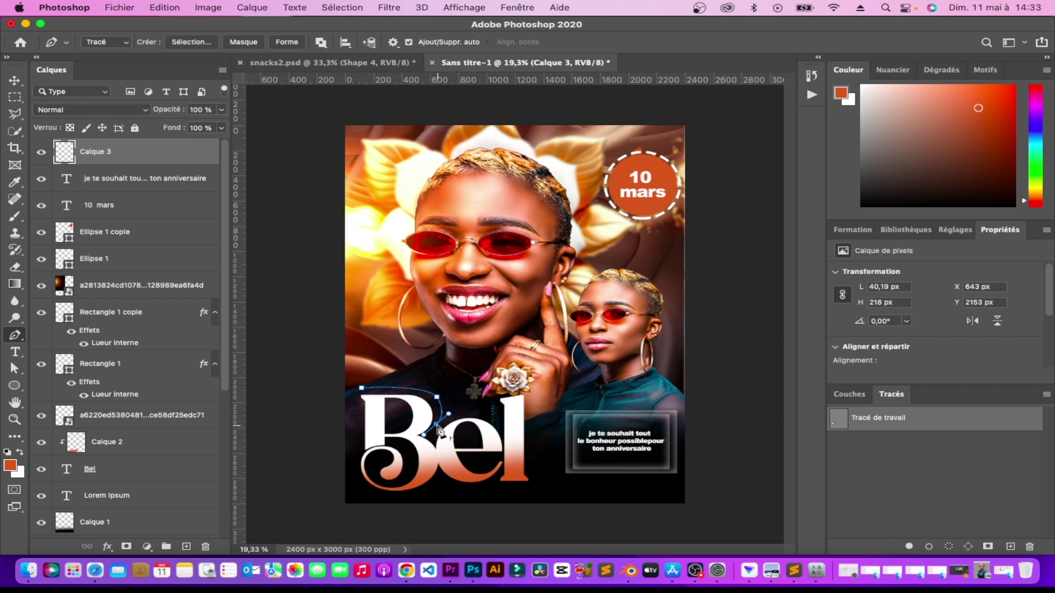
Begin a type-on-path title along the curve above Bel.
left_click(15, 80)
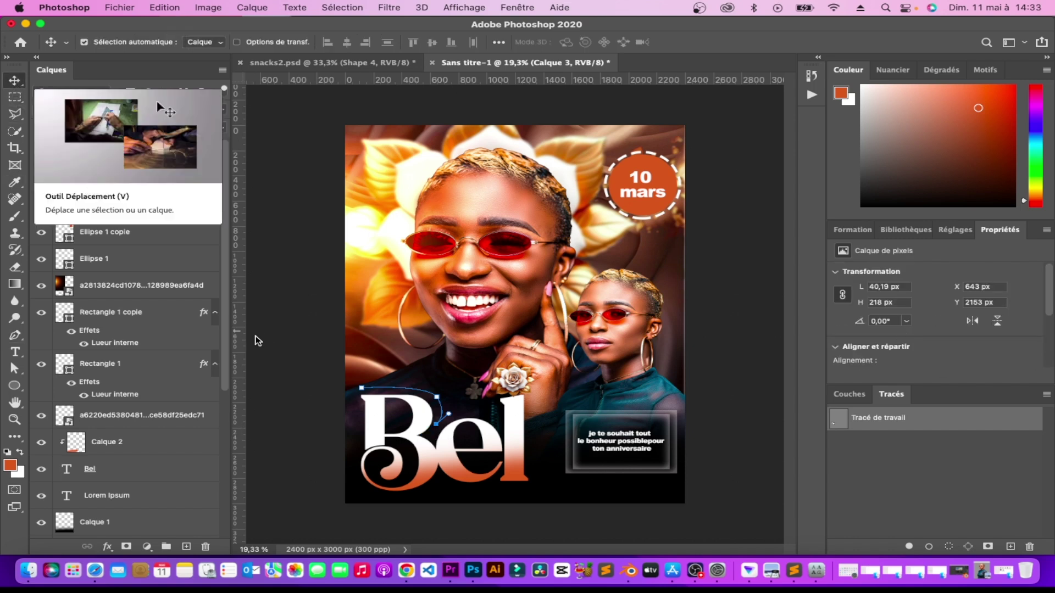
left_click(446, 407)
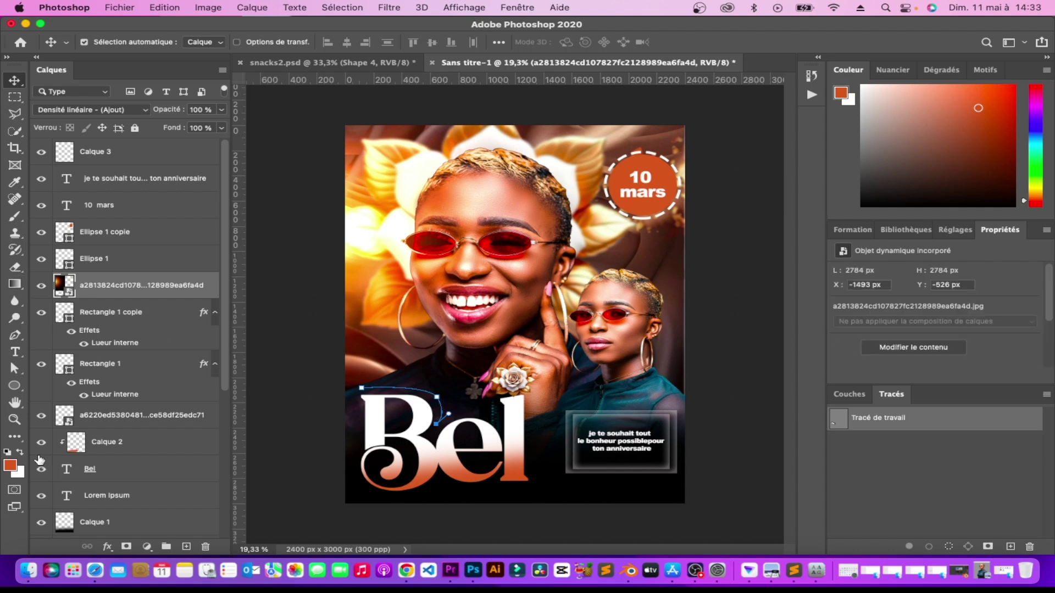
key("t")
left_click(388, 387)
type("HAPPY BIRTH")
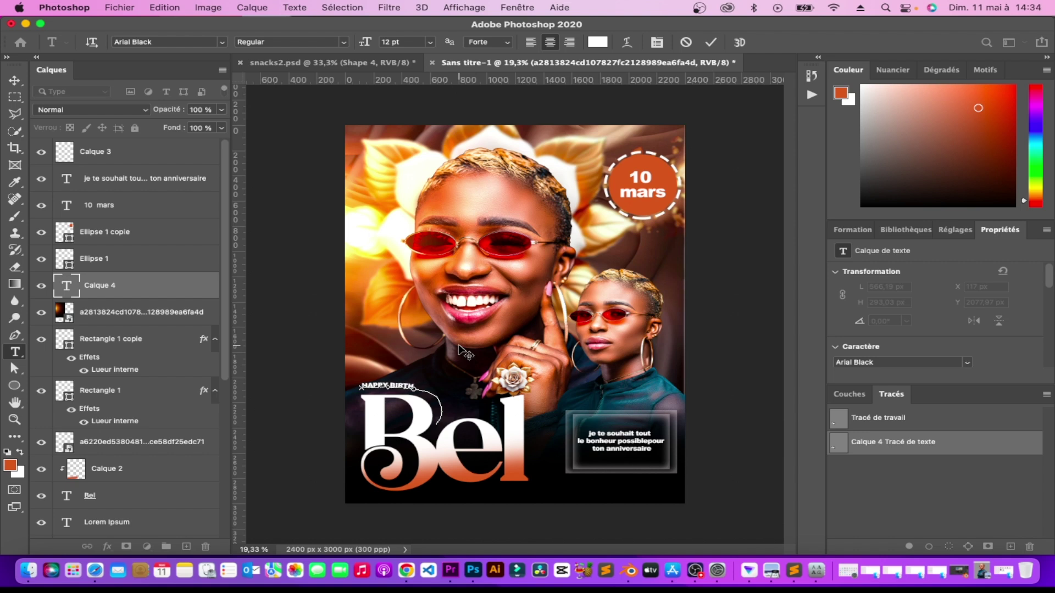
Trim the path text to HAPPY, then try enlarging it and cancel.
key("BackSpace")
key("BackSpace")
key("BackSpace")
left_click(15, 80)
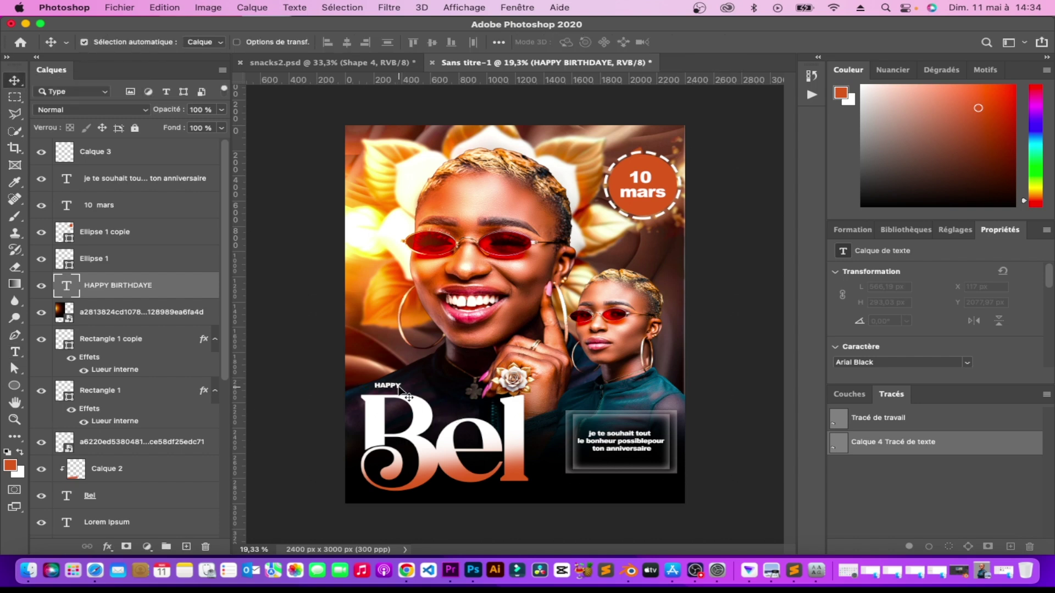
key("ctrl+t")
mouse_move(420, 395)
left_mouse_down()
mouse_move(435, 379)
mouse_move(430, 402)
mouse_move(472, 414)
left_mouse_up()
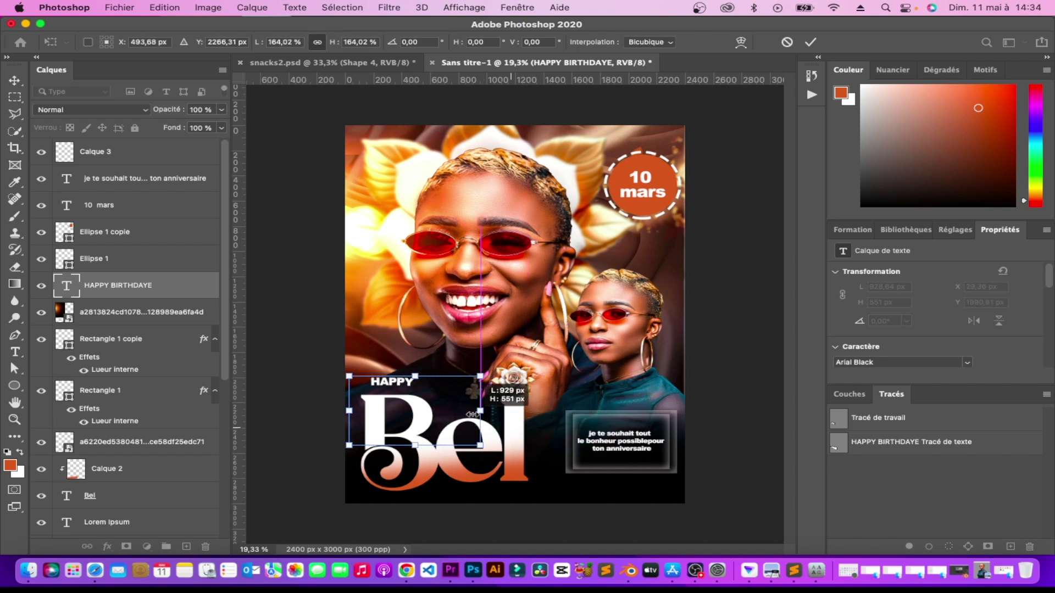
key("ctrl+z")
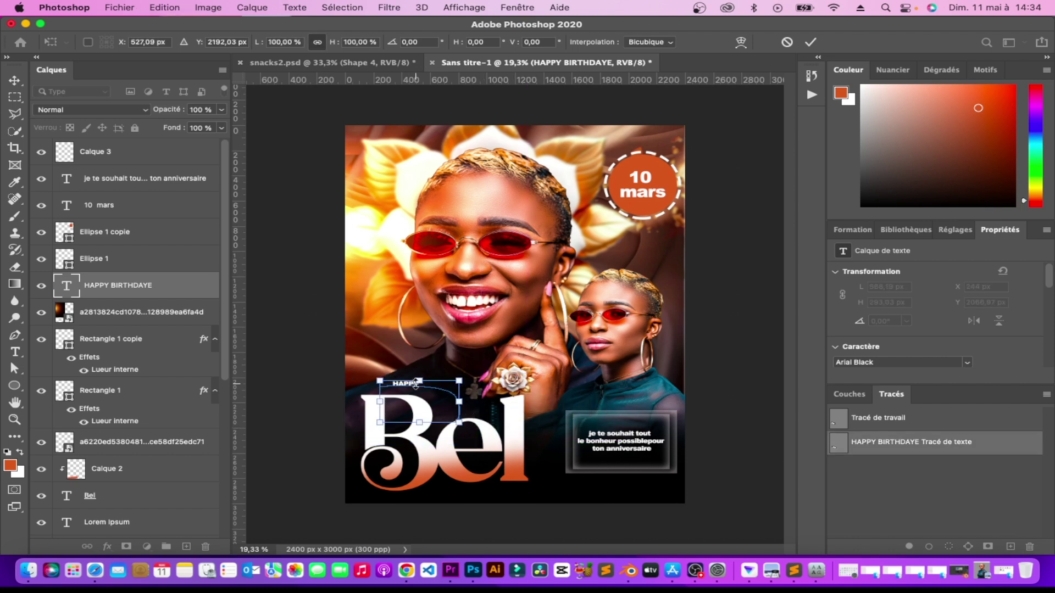
key("Escape")
Retype the stray letters after HAPPY and finish editing the path text.
key("t")
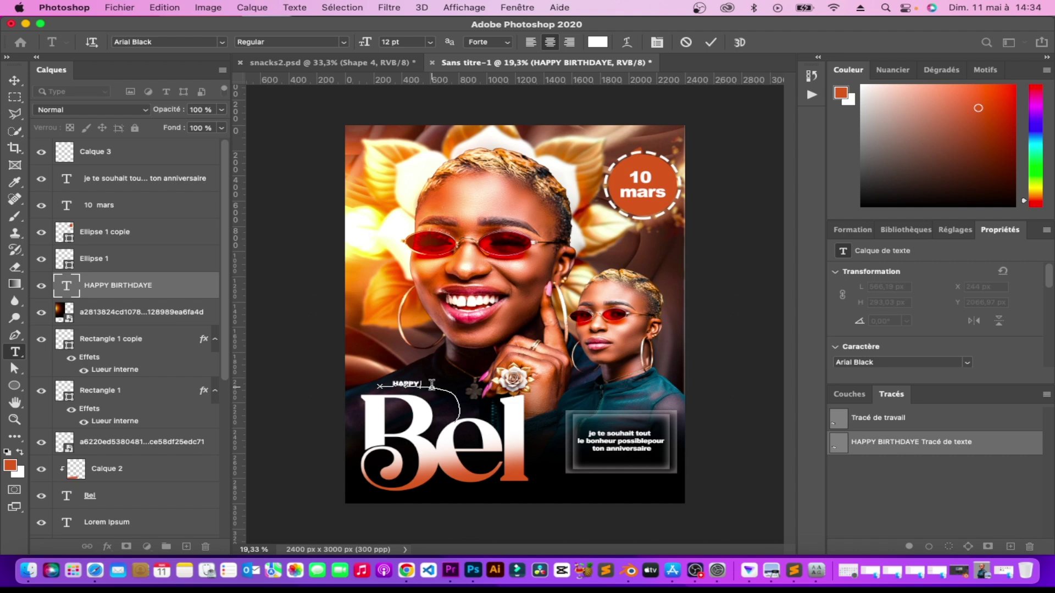
type("DWW")
left_click_drag(443, 386, 407, 386)
type("WEWE")
key("Escape")
key("v")
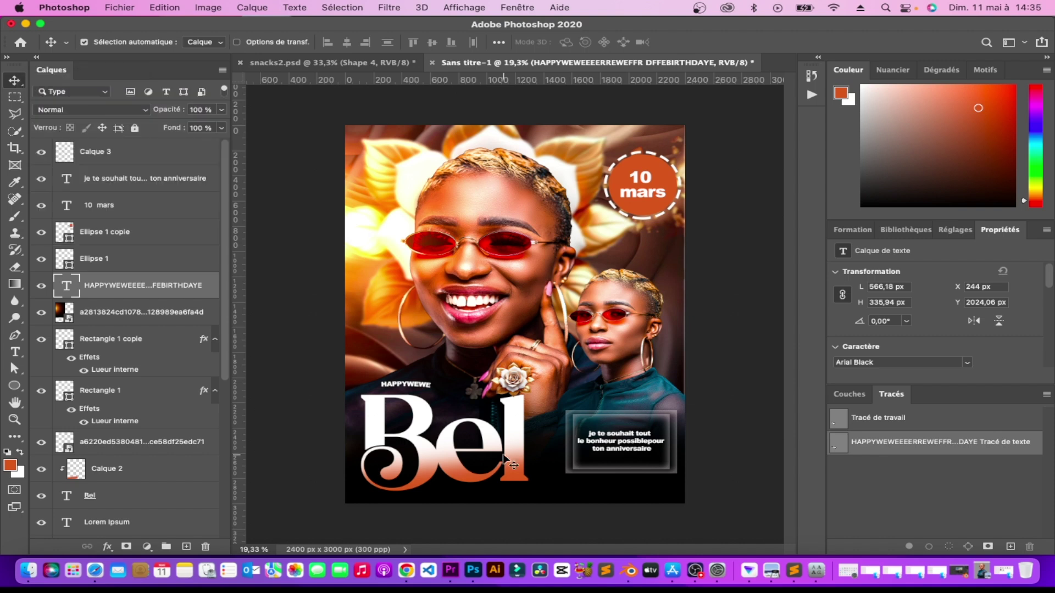
Start a fresh text layer just above Bel.
left_click(453, 409)
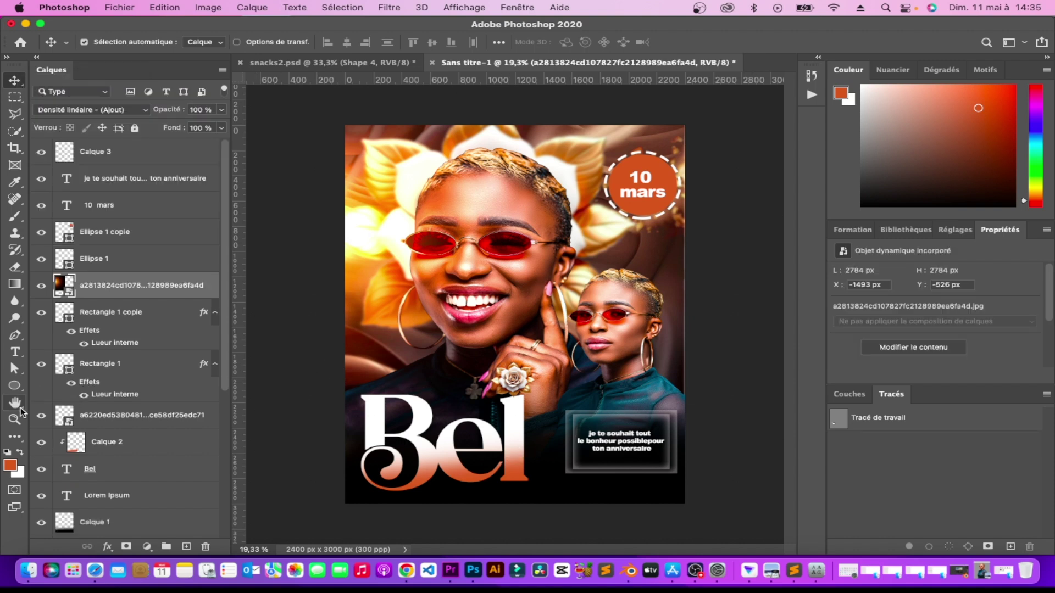
left_click(15, 351)
left_click(376, 368)
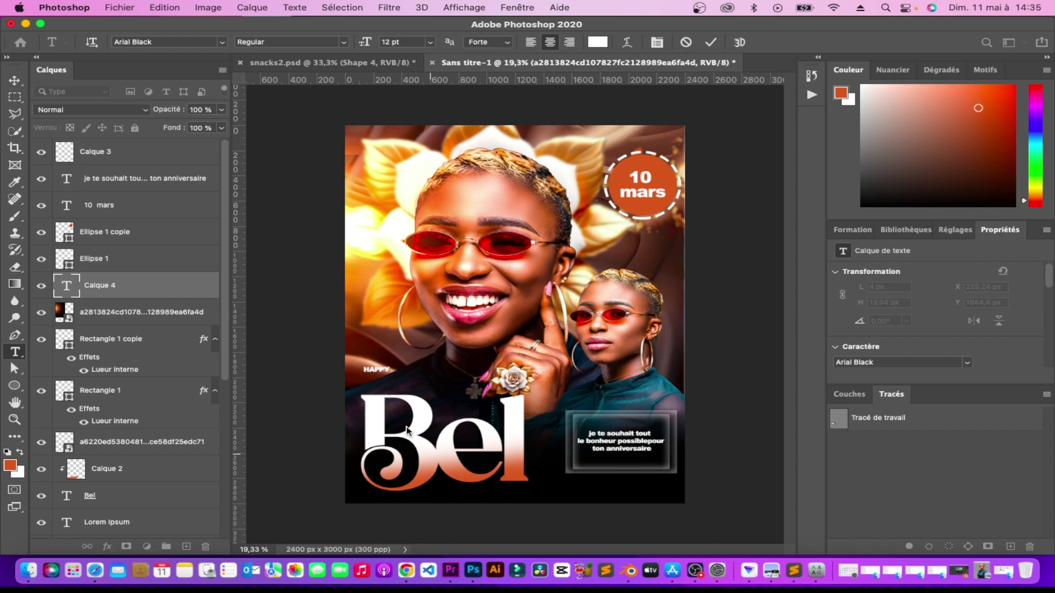
Move the HAPPY text slightly lower, just above Bel.
left_click(15, 80)
key("ctrl+t")
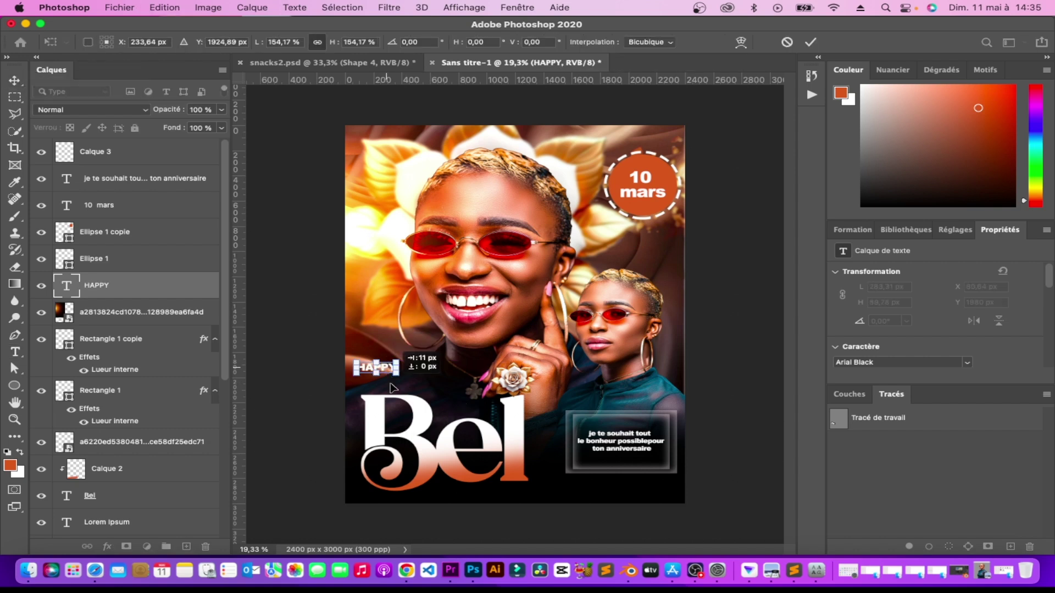
left_click_drag(387, 370, 393, 387)
key("Return")
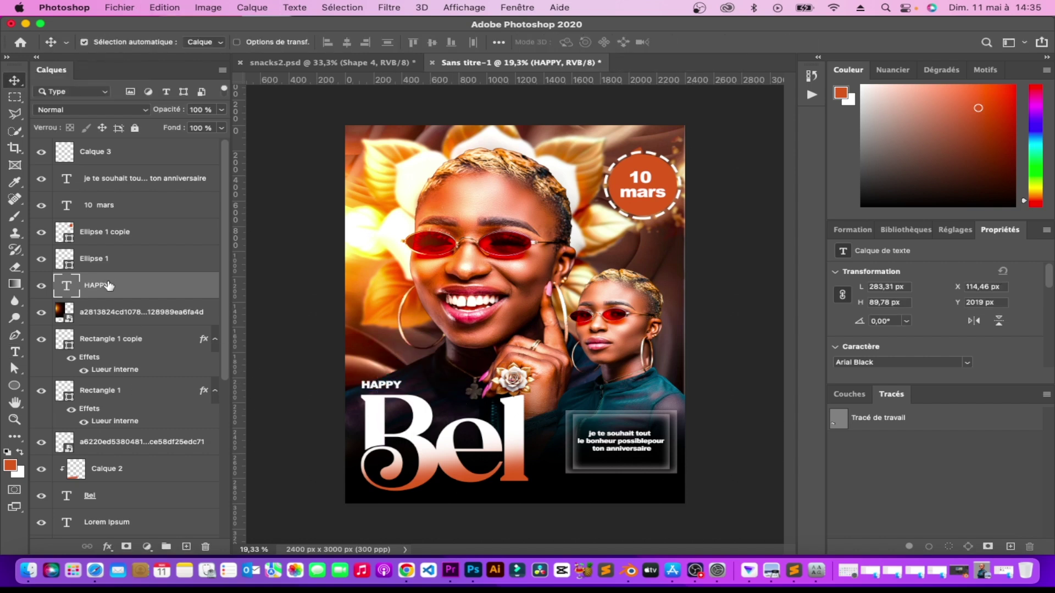
Create a new 'B' text layer above HAPPY and raise it in the layer stack.
left_click(15, 352)
left_click(434, 382)
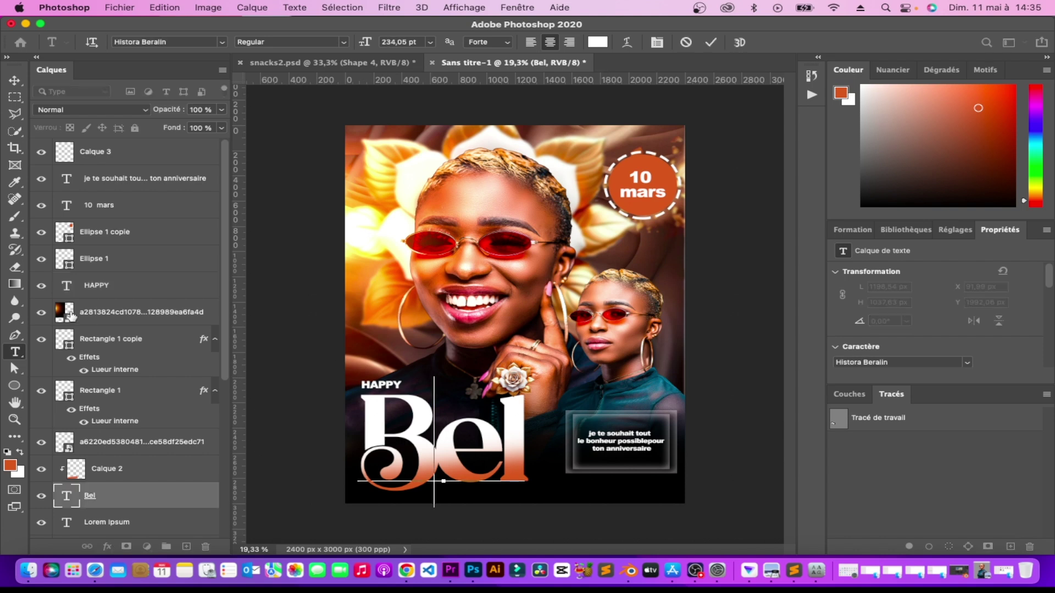
left_click(15, 81)
left_click(15, 352)
left_click(390, 348)
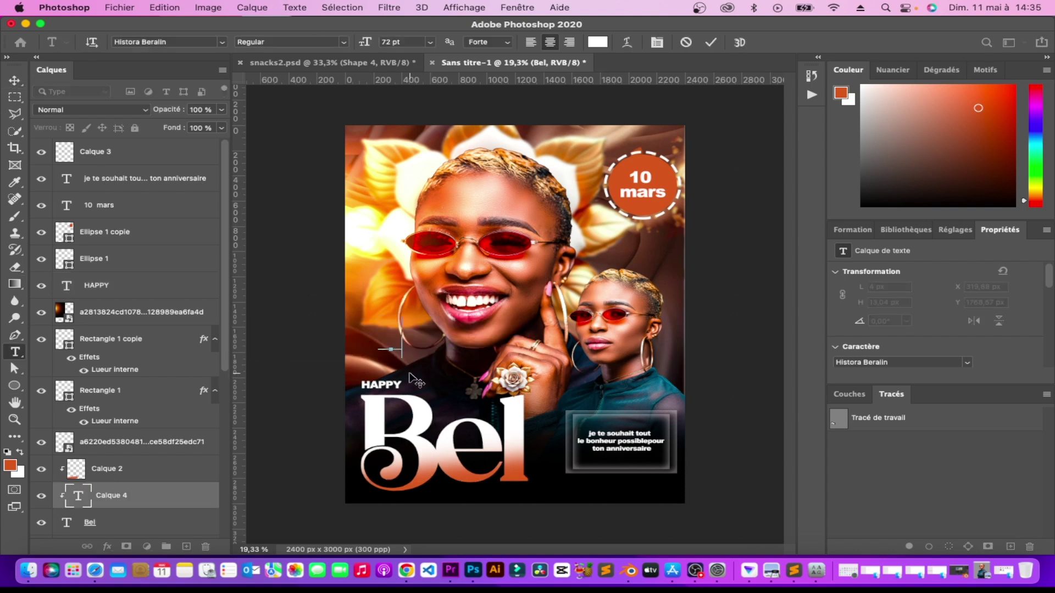
type("B")
mouse_move(112, 503)
left_mouse_down()
mouse_move(135, 394)
mouse_move(122, 153)
left_mouse_up()
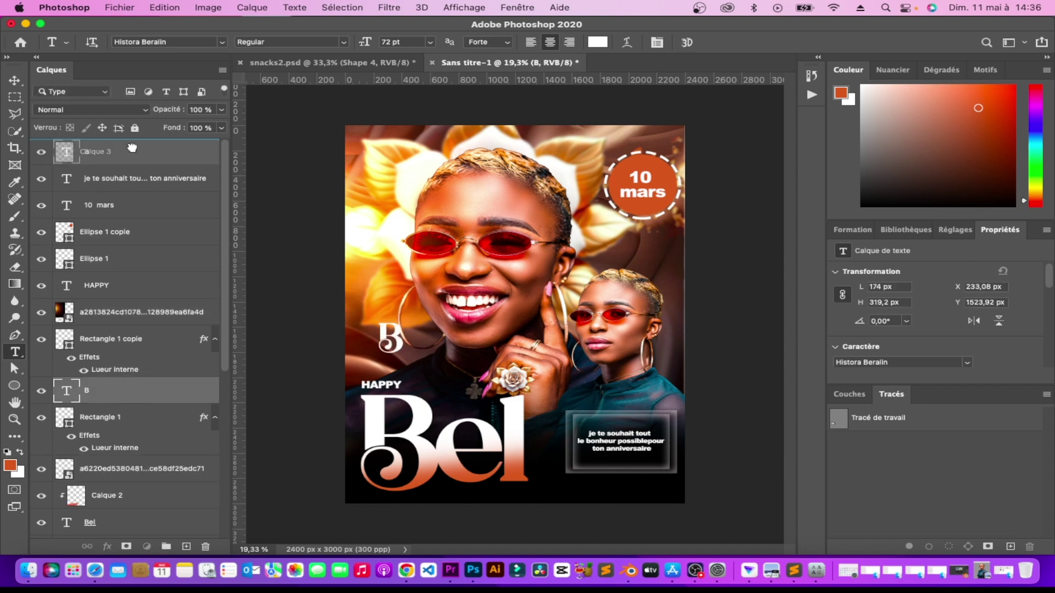
Retype the word as BIRTHDAY and move it above HAPPY over Bel.
left_click(402, 345)
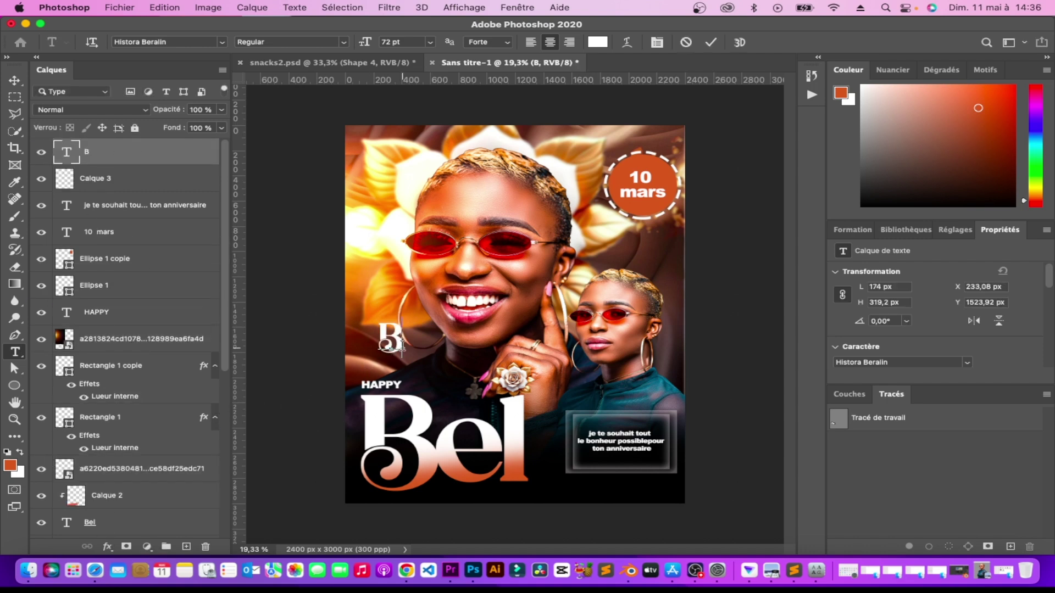
key("BackSpace")
type("BA")
type("RTUDAY")
left_click(14, 80)
left_click_drag(406, 338, 471, 362)
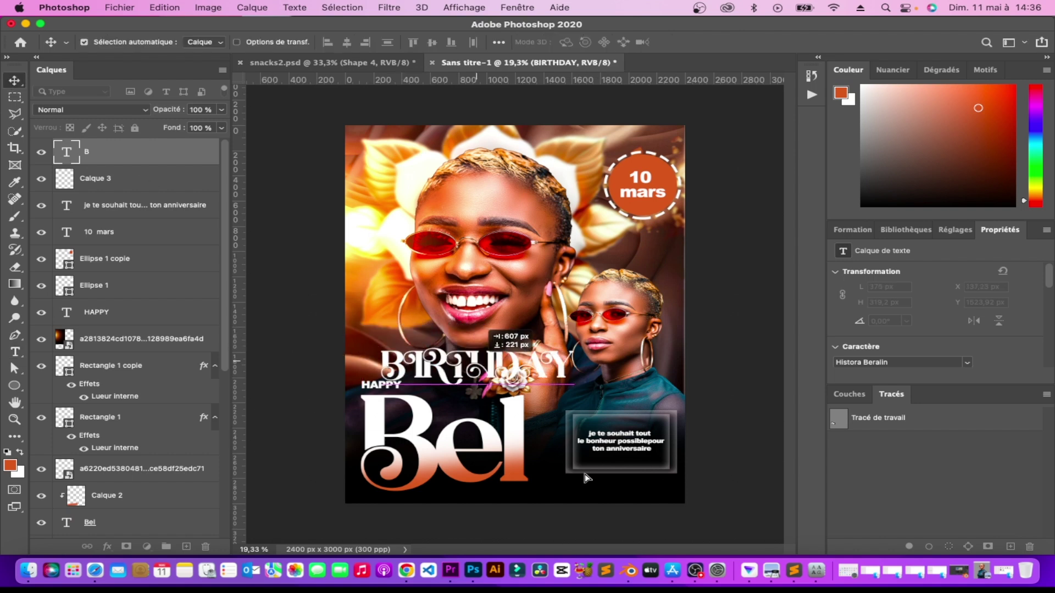
left_click(971, 363)
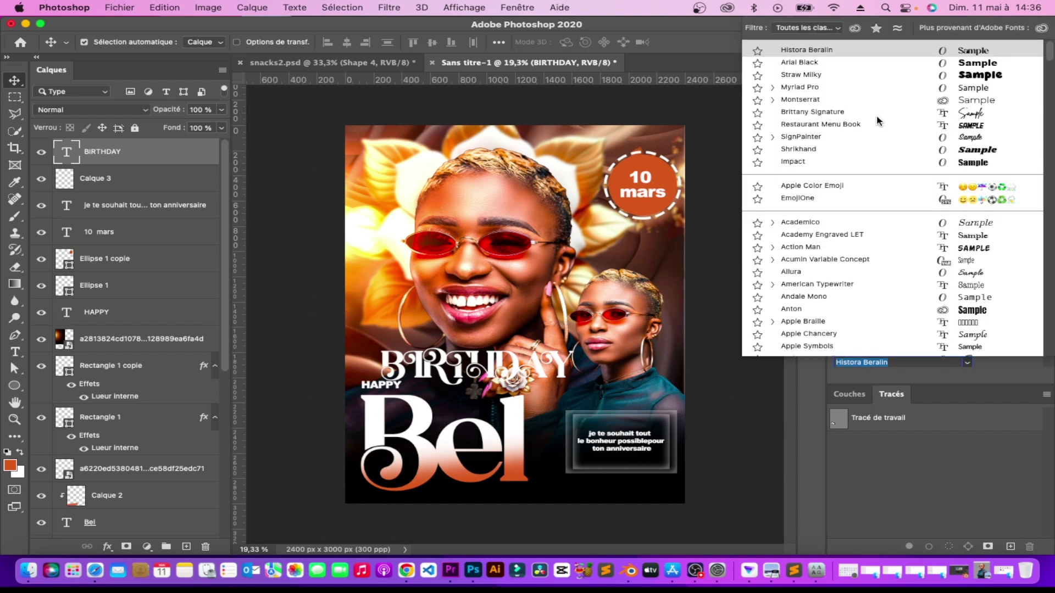
Set BIRTHDAY in Arial Black and shrink it to about 95%.
key("Escape")
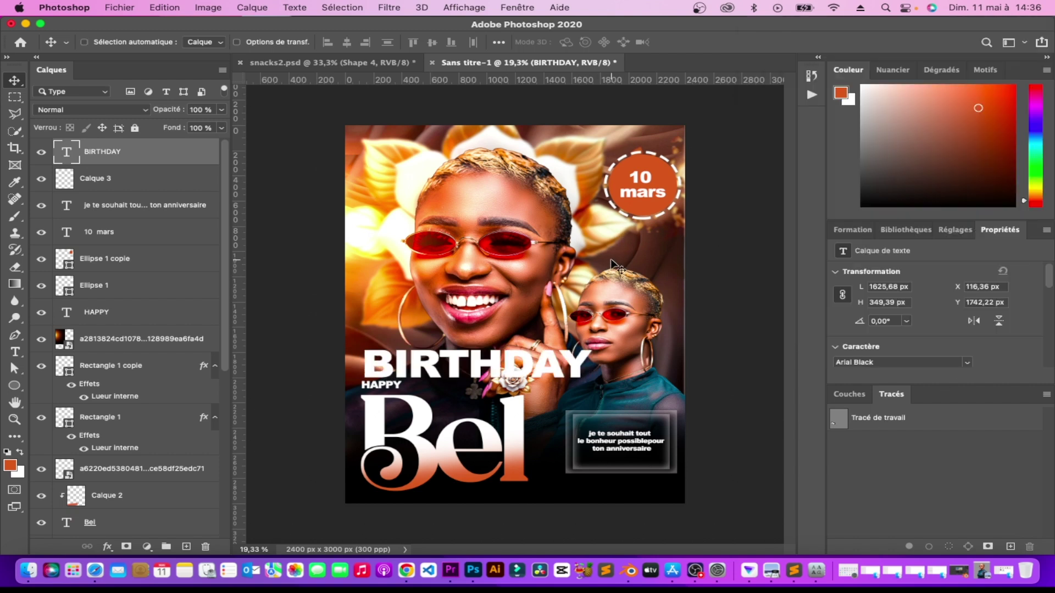
key("ctrl+t")
mouse_move(477, 348)
left_mouse_down()
mouse_move(466, 391)
mouse_move(423, 373)
mouse_move(393, 385)
mouse_move(386, 363)
mouse_move(397, 383)
mouse_move(459, 369)
mouse_move(435, 356)
left_mouse_up()
key("Return")
Resize HAPPY to about 416 × 132 px and nudge it directly above BIRTHDAY.
key("ctrl+t")
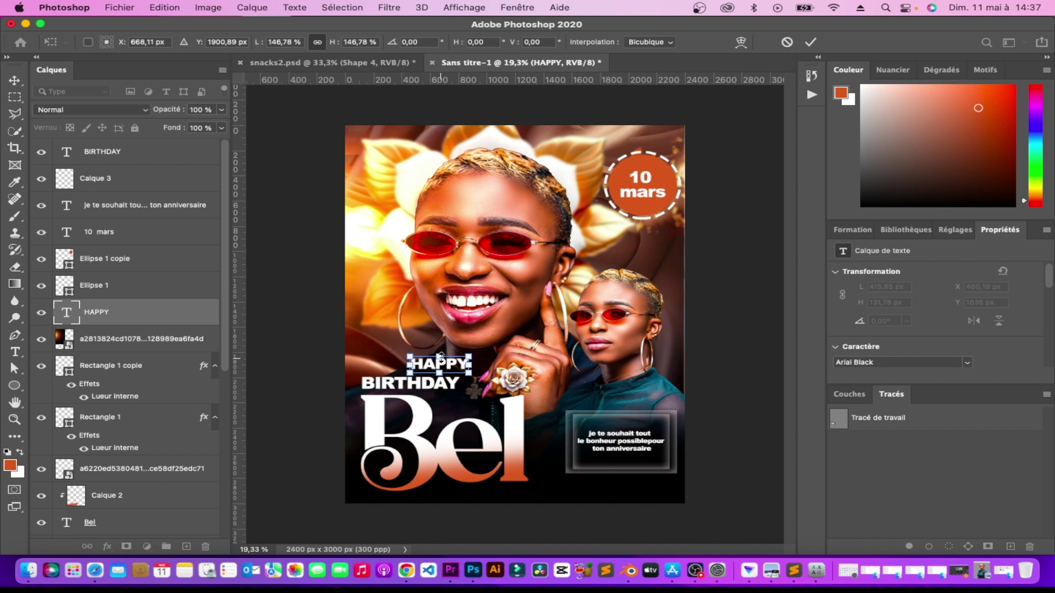
key("Return")
key("shift+Left")
key("shift+Left")
key("shift+Left")
key("shift+Left")
key("shift+Down")
key("shift+Down")
key("shift+Down")
key("shift+Left")
key("shift+Left")
key("shift+Down")
key("shift+Down")
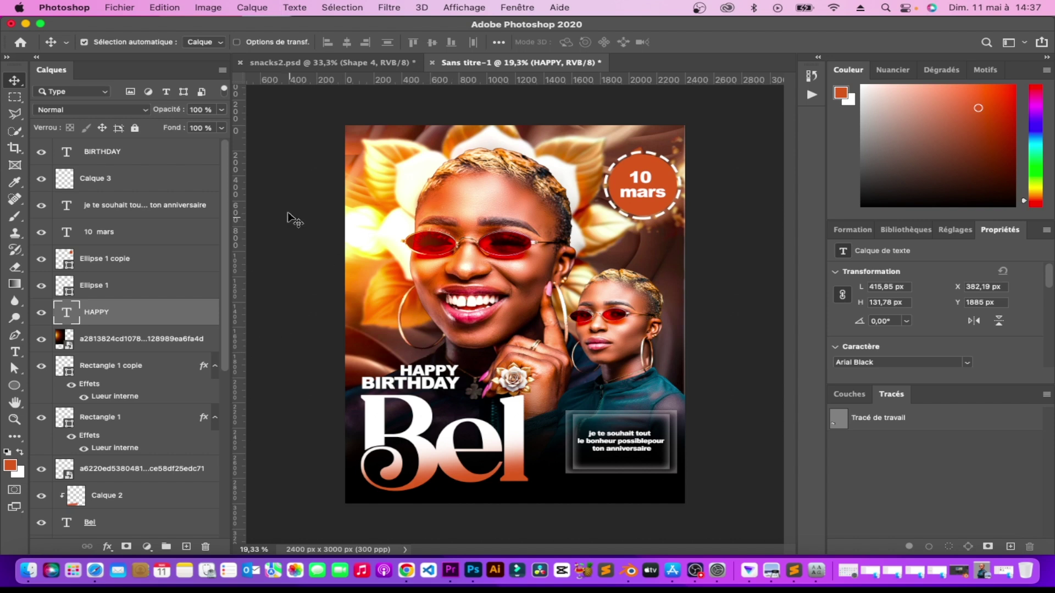
left_click(622, 177)
Fill the date circle with dark brown #421303.
left_click(156, 267)
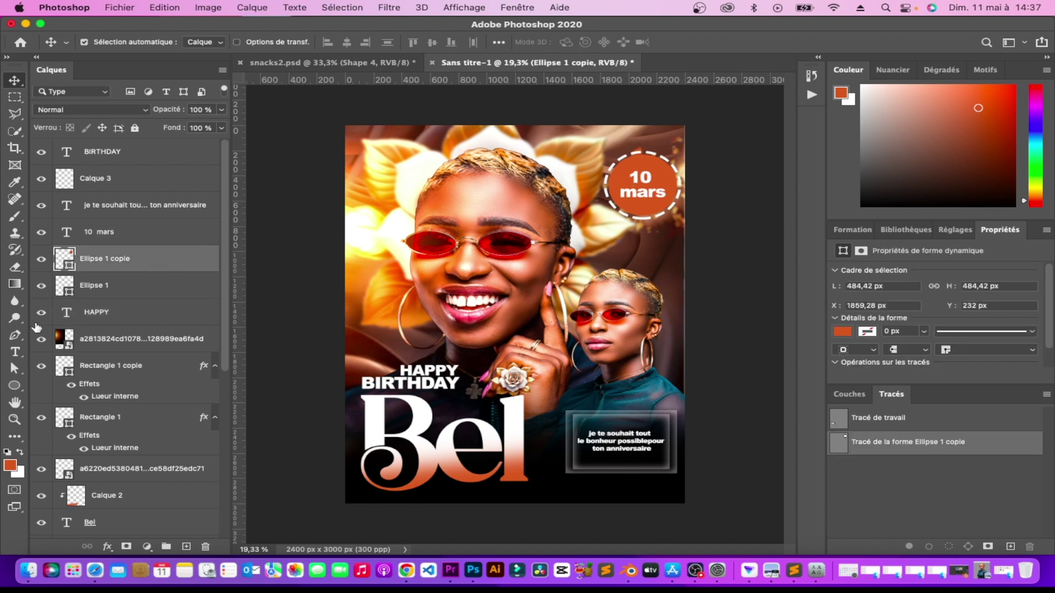
left_click(842, 331)
left_click(1032, 357)
left_click(380, 348)
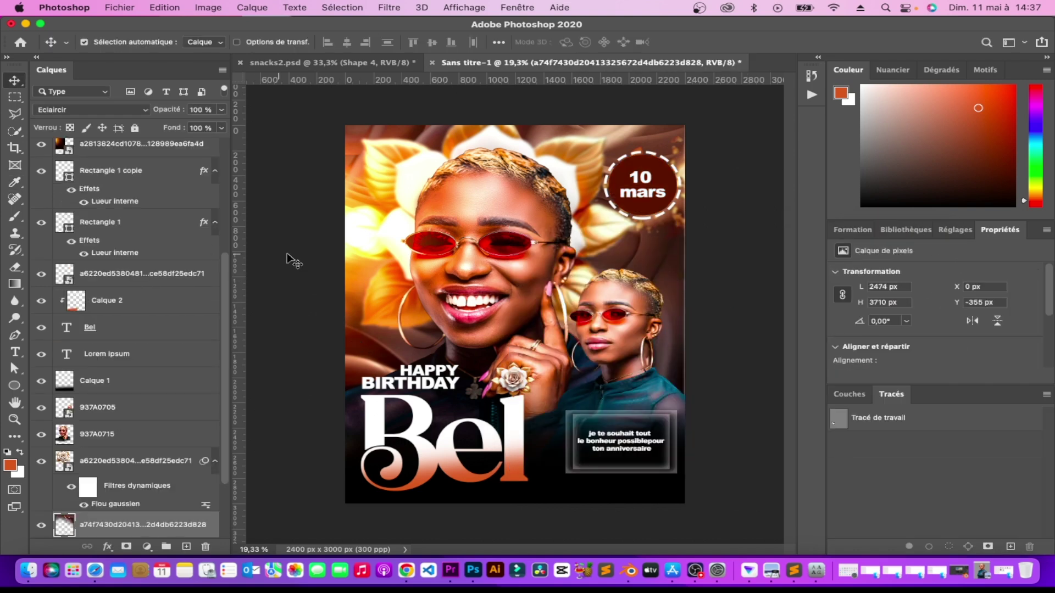
Duplicate the orange flare, scale it to 541 × 180 px, and place it under Bel.
left_click_drag(371, 267, 446, 354)
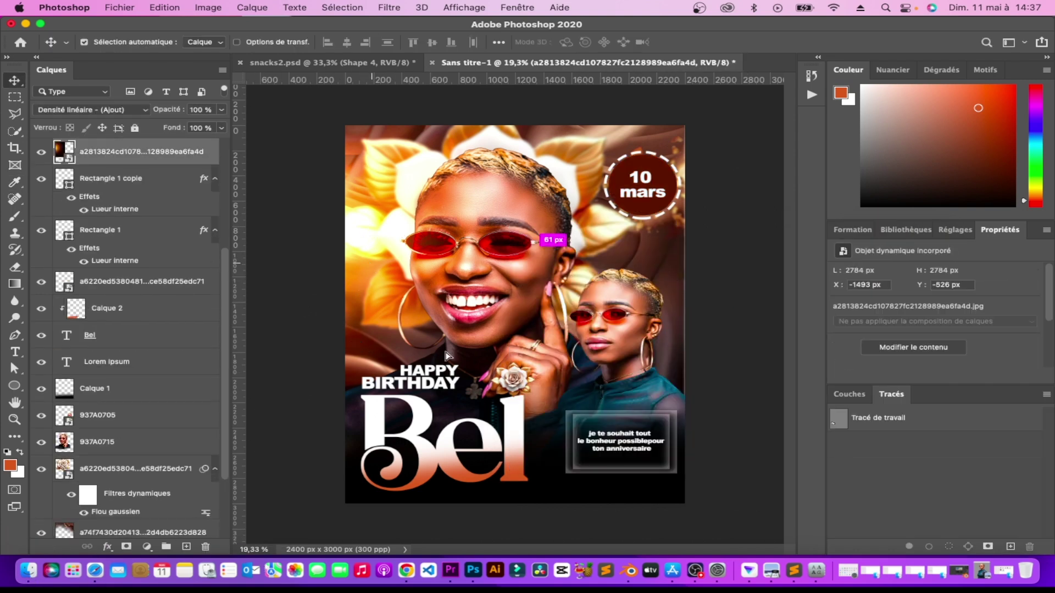
key("ctrl+j")
key("ctrl+t")
mouse_move(469, 230)
left_mouse_down()
mouse_move(482, 361)
mouse_move(466, 477)
left_mouse_up()
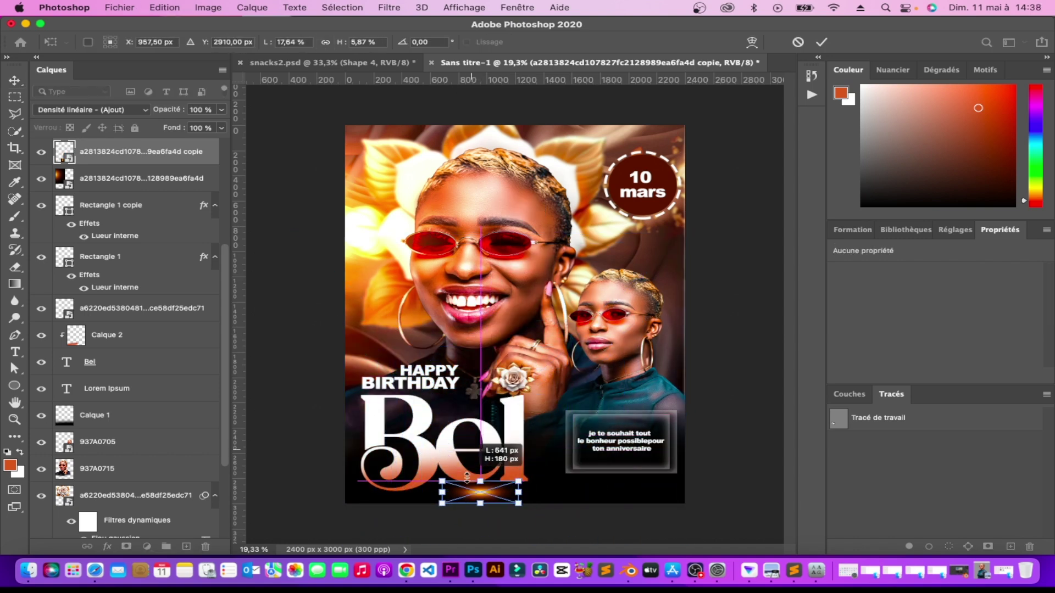
left_click_drag(477, 498, 468, 490)
key("Return")
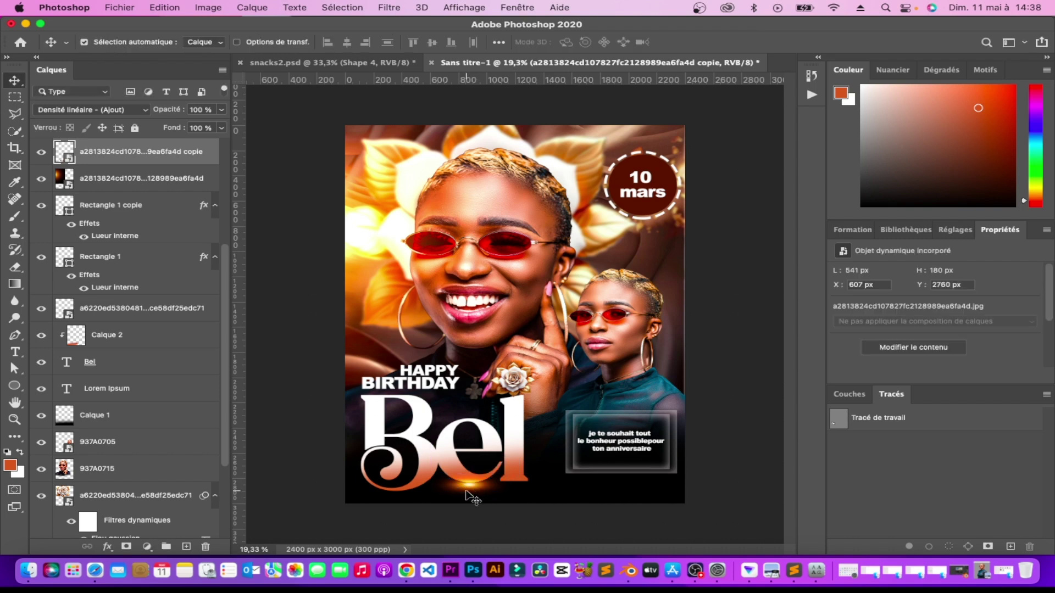
left_click(285, 263)
Paint soft black brush shading on a new layer below the 937A0715 portrait.
left_click(267, 372)
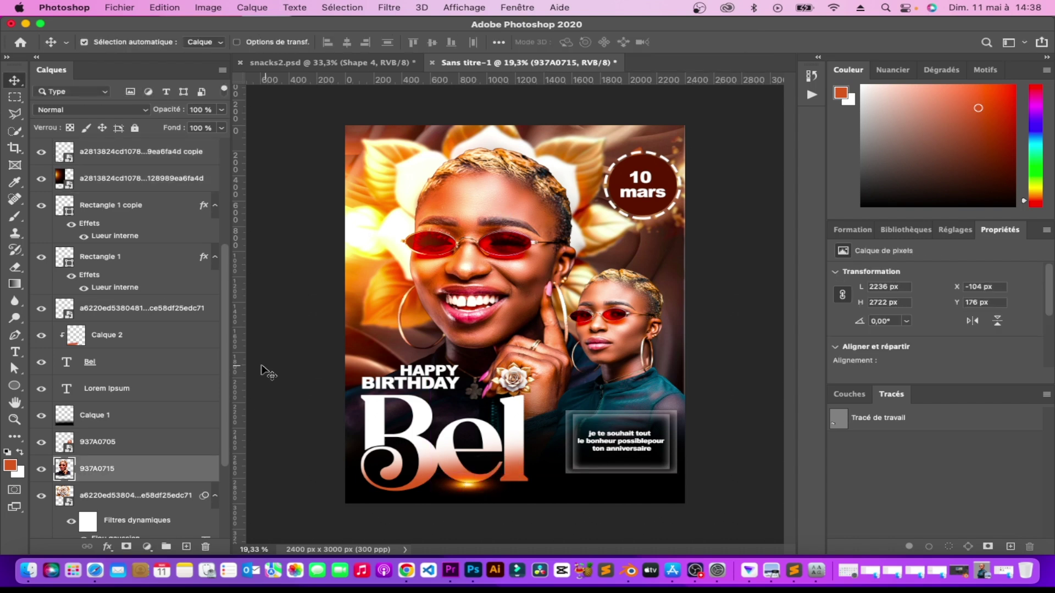
scroll(189, 370, "down", 5)
left_click(186, 546)
key("d")
key("b")
right_click(585, 280)
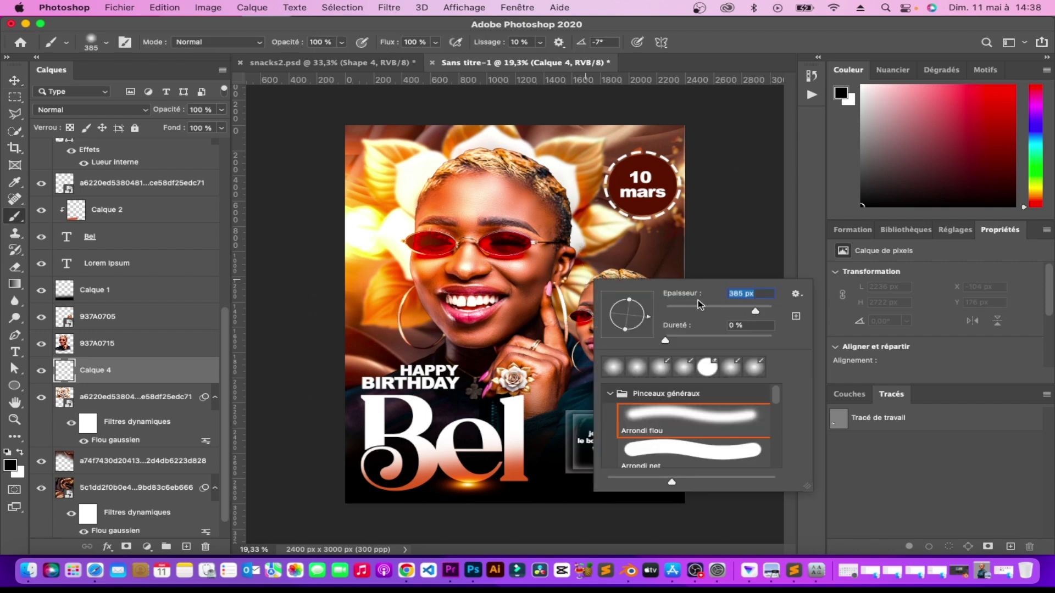
key("Return")
left_click_drag(547, 264, 566, 385)
mouse_move(510, 205)
left_mouse_down()
mouse_move(577, 359)
mouse_move(573, 350)
mouse_move(663, 413)
left_mouse_up()
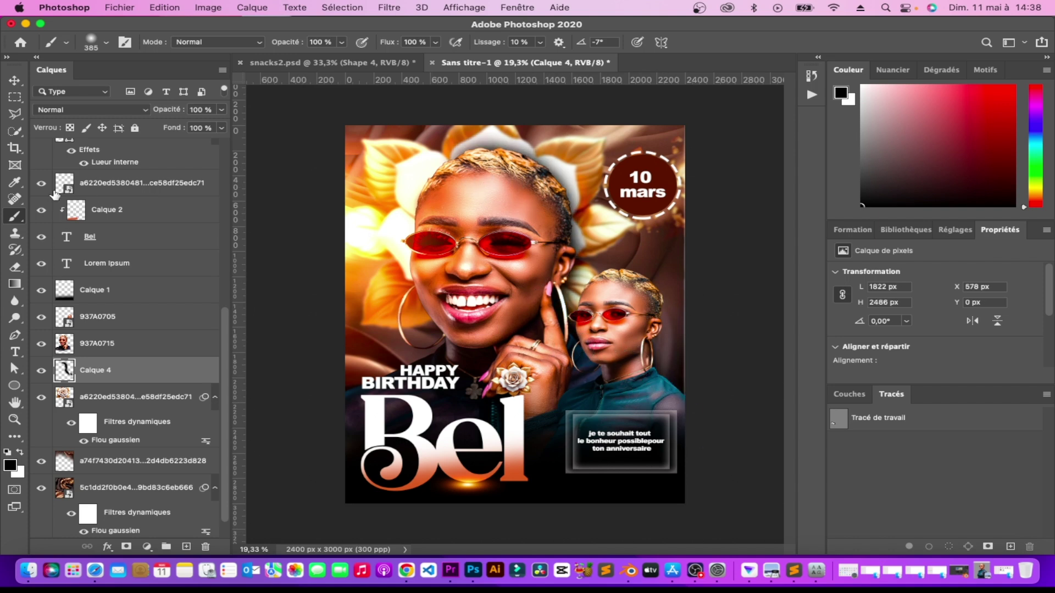
Select all poster layers and duplicate them with Ctrl+J.
key("v")
key("ctrl+alt+a")
key("ctrl+j")
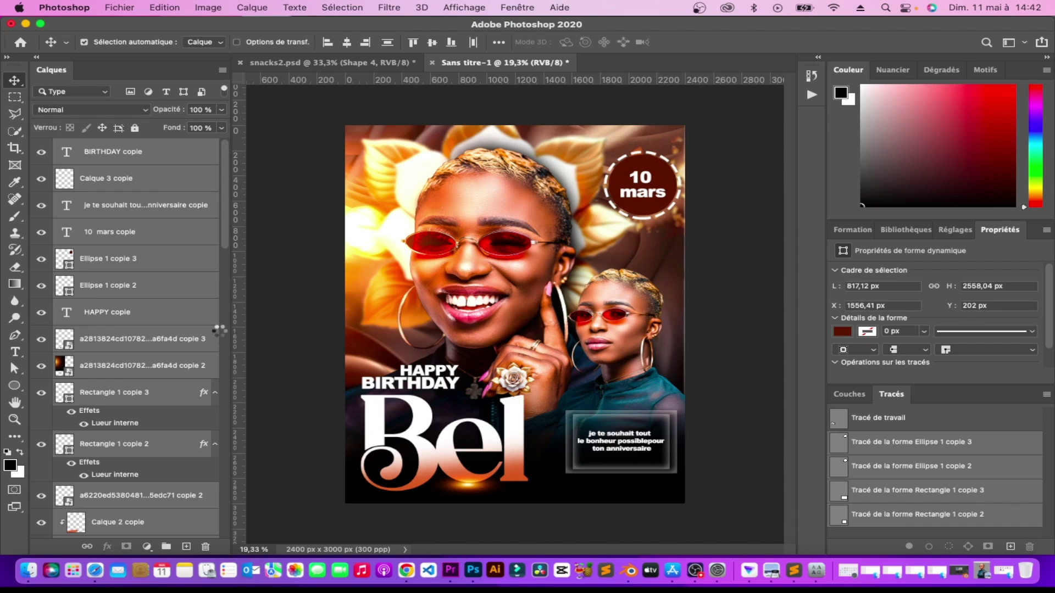
Merge the selected duplicate poster layers with Ctrl+E.
key("ctrl+e")
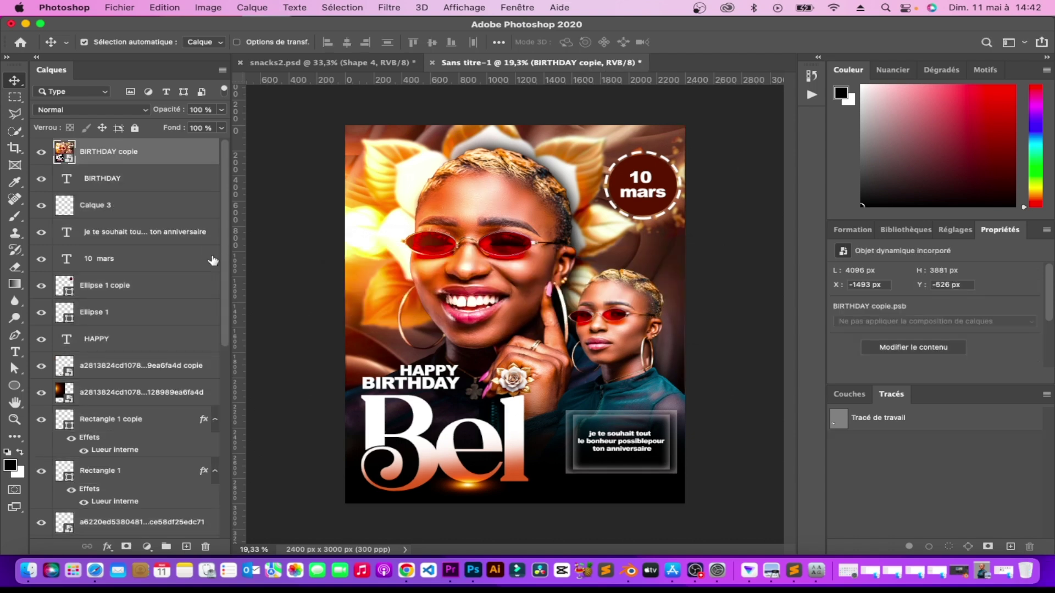
Open the Camera Raw filter on the merged layer and frame the poster in a before/after preview.
left_click(390, 7)
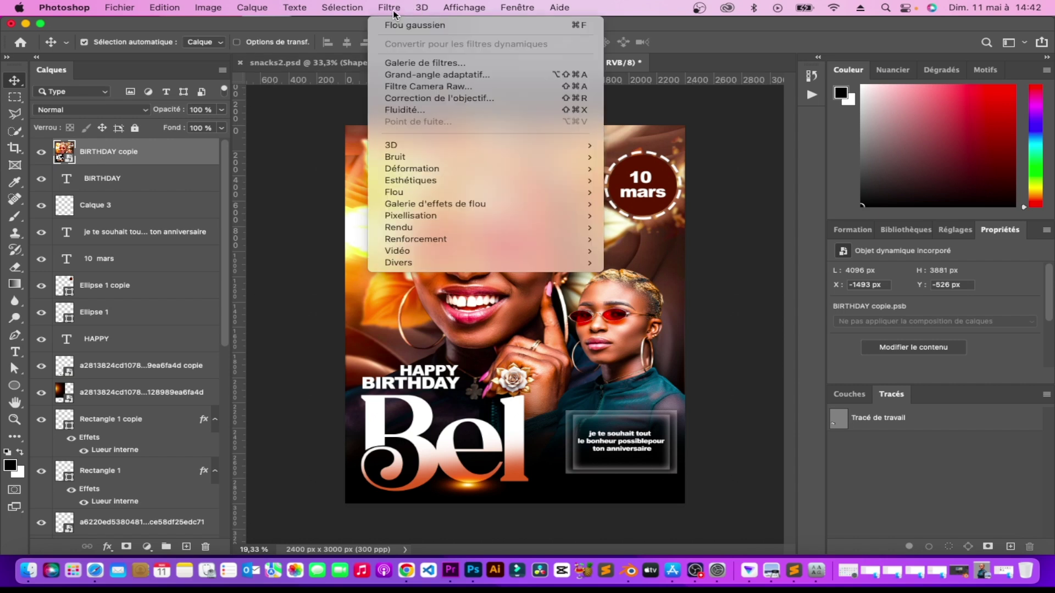
left_click(397, 110)
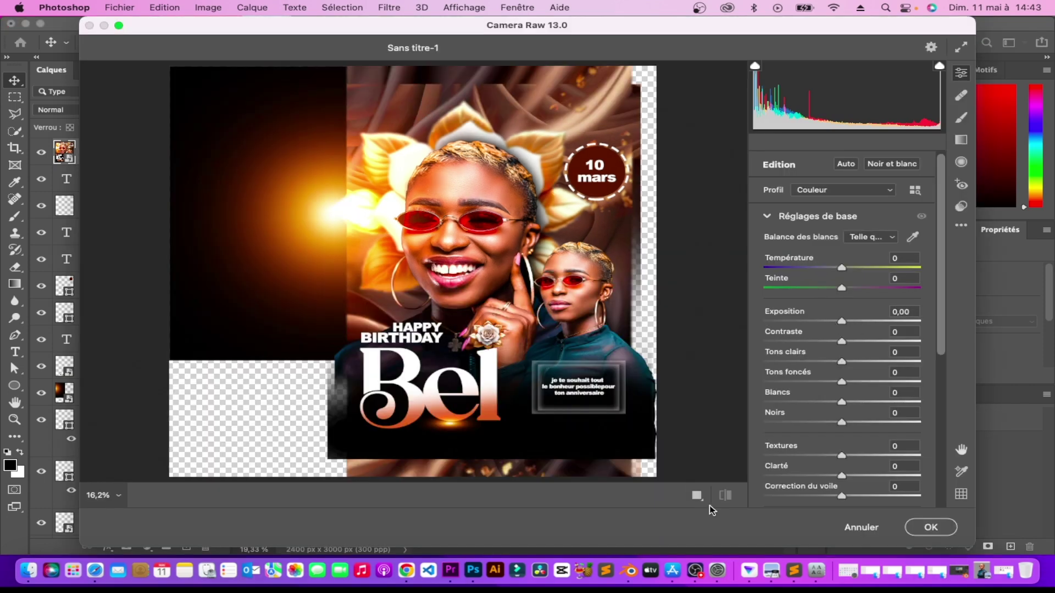
left_click(725, 496)
left_click(665, 344)
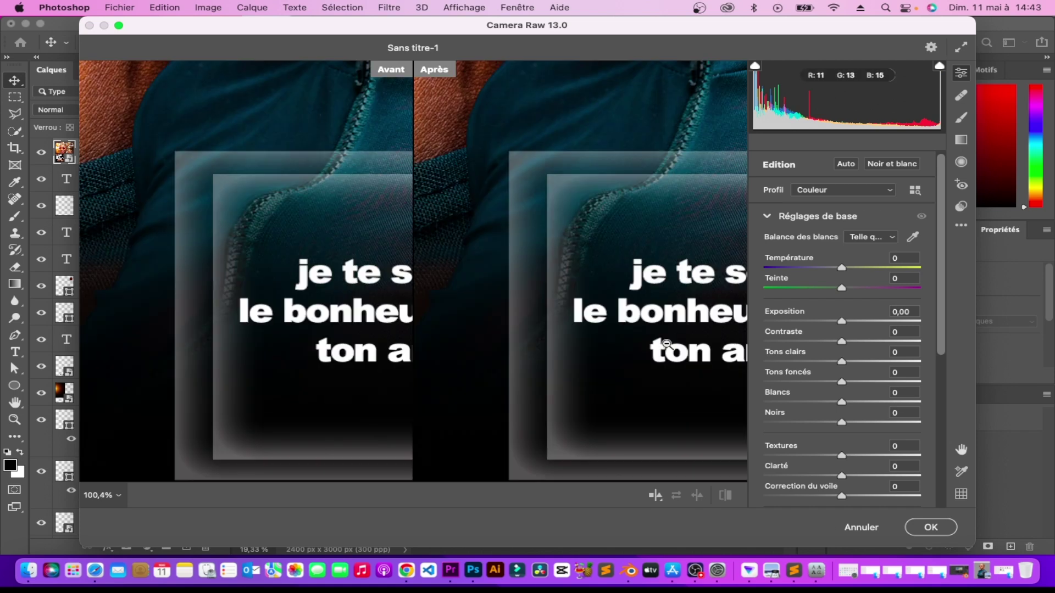
left_click(665, 344, "alt")
left_click(667, 344, "alt")
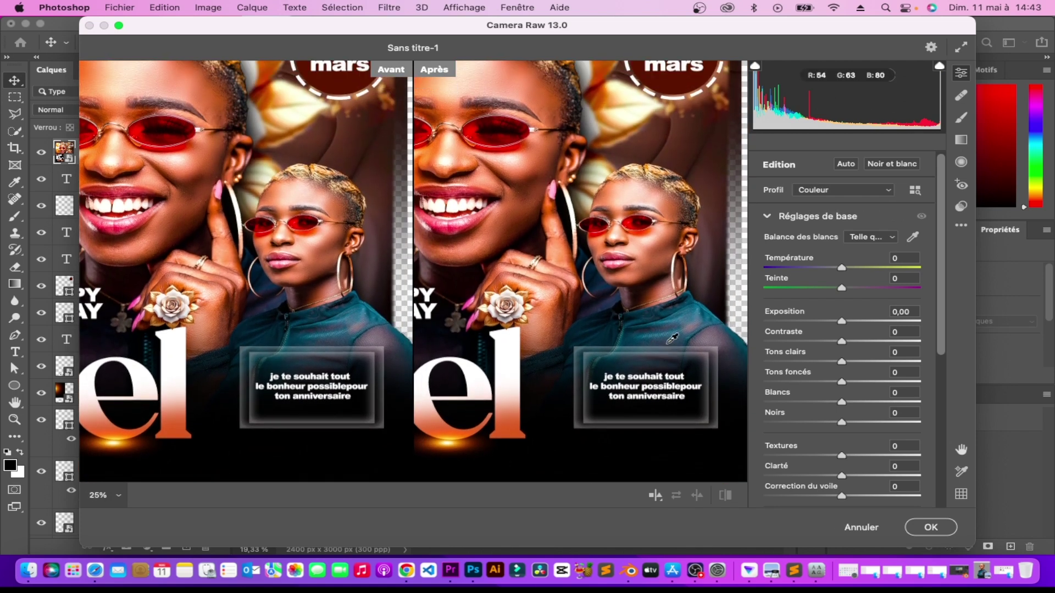
left_click_drag(662, 357, 651, 367)
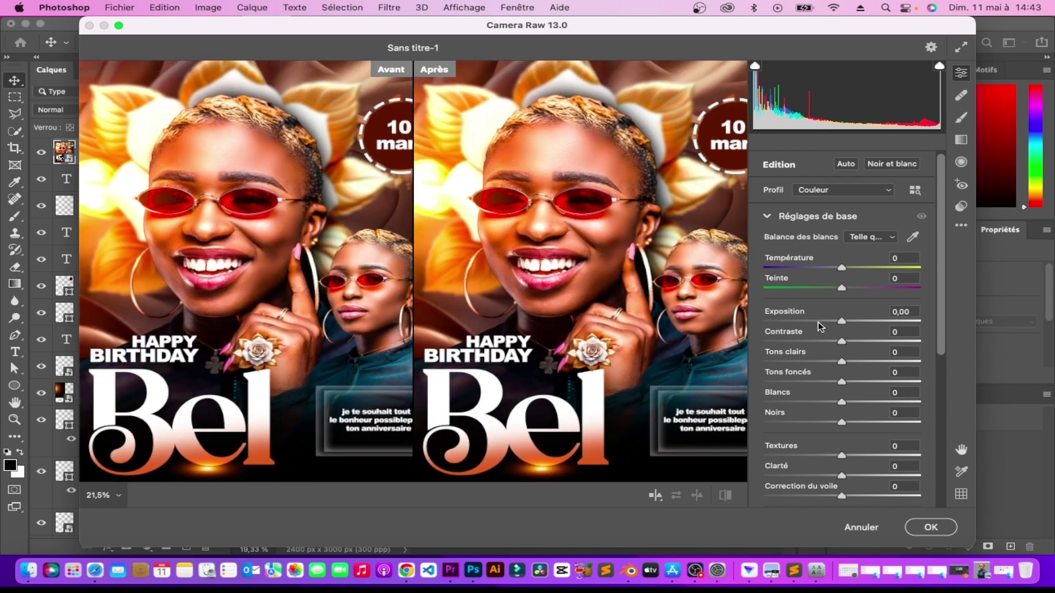
Raise exposure to +0,25 and contrast to +25, deepen blacks to −29, and apply the filter.
mouse_move(842, 322)
left_mouse_down()
mouse_move(854, 341)
mouse_move(815, 382)
mouse_move(842, 382)
mouse_move(825, 402)
mouse_move(848, 468)
left_mouse_up()
scroll(830, 423, "down", 1)
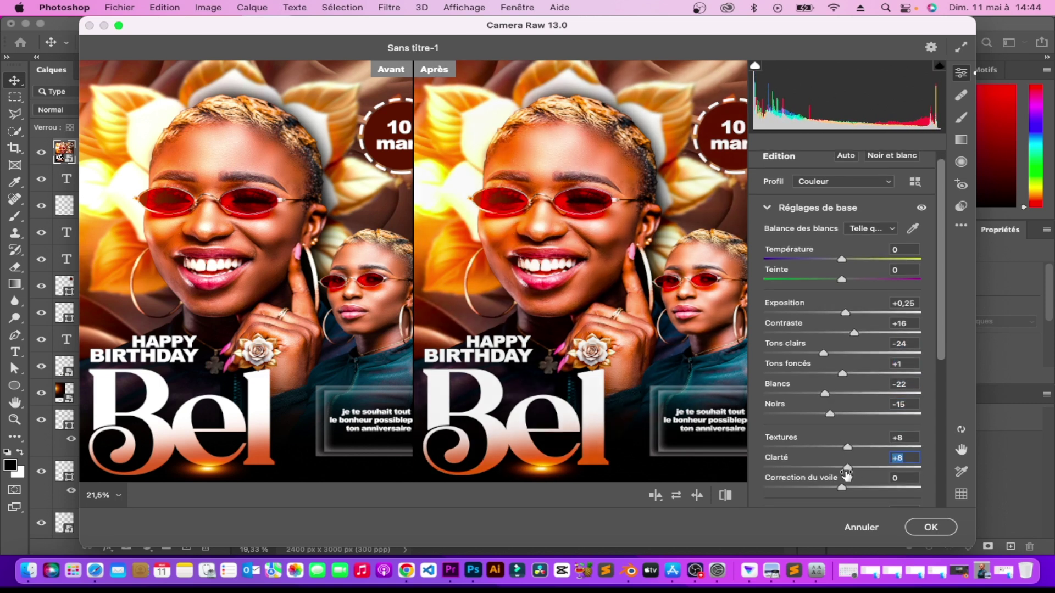
left_click_drag(831, 412, 819, 413)
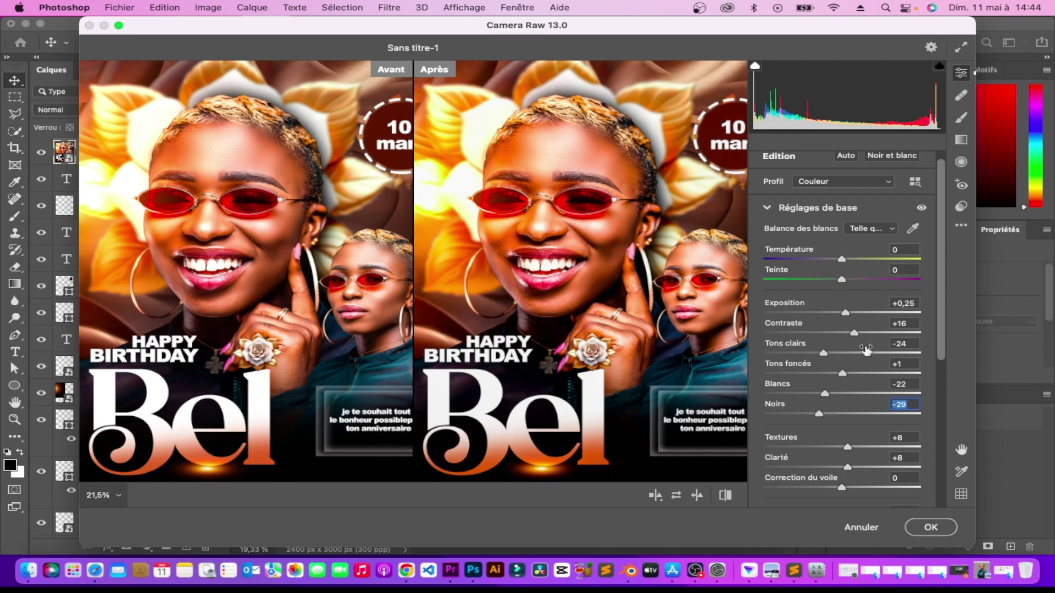
left_click_drag(854, 333, 861, 333)
key("super+minus")
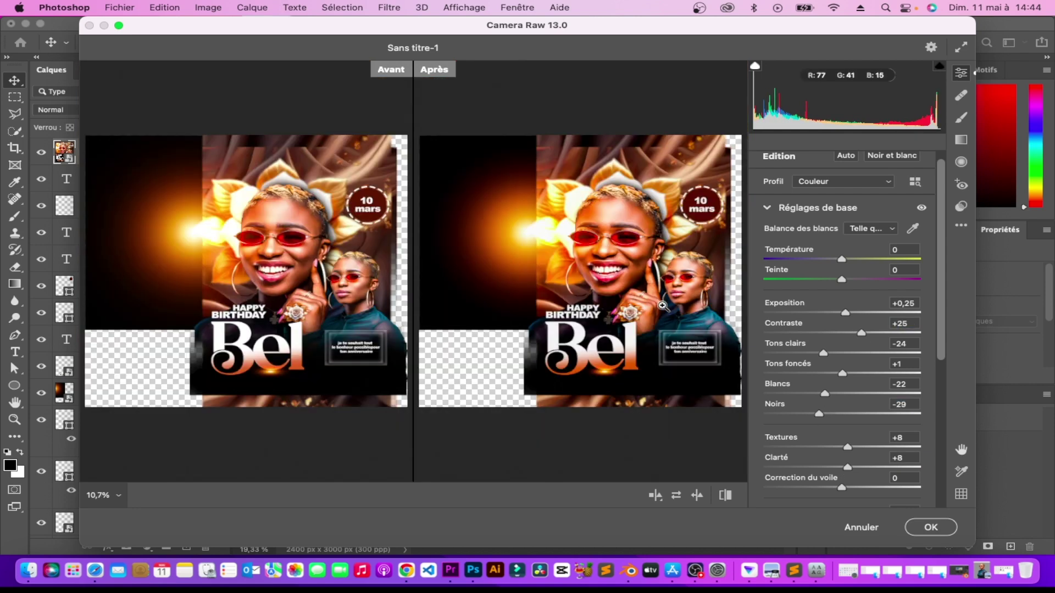
key("Return")
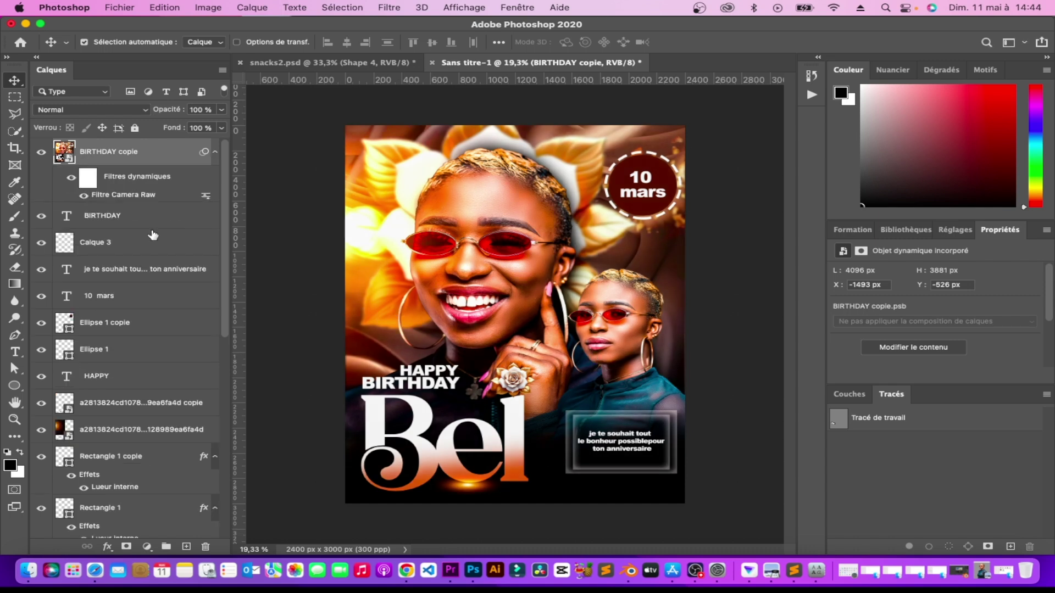
left_click(42, 153)
left_click(42, 153)
left_click(42, 154)
left_click(41, 154)
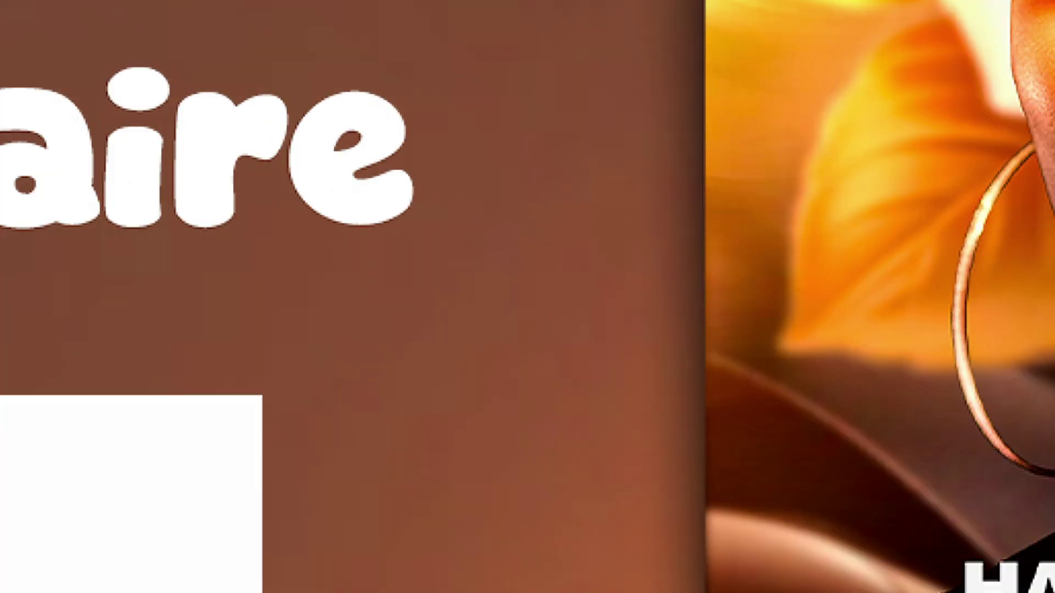